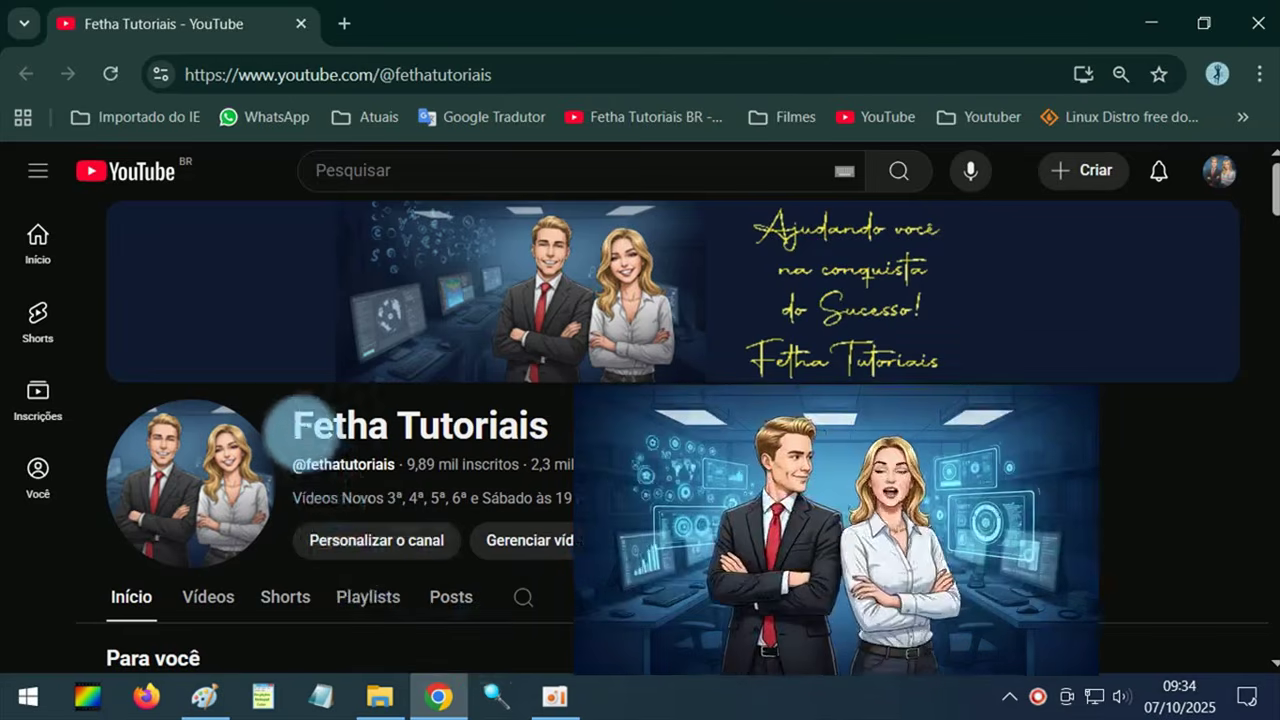
double_click(315, 428)
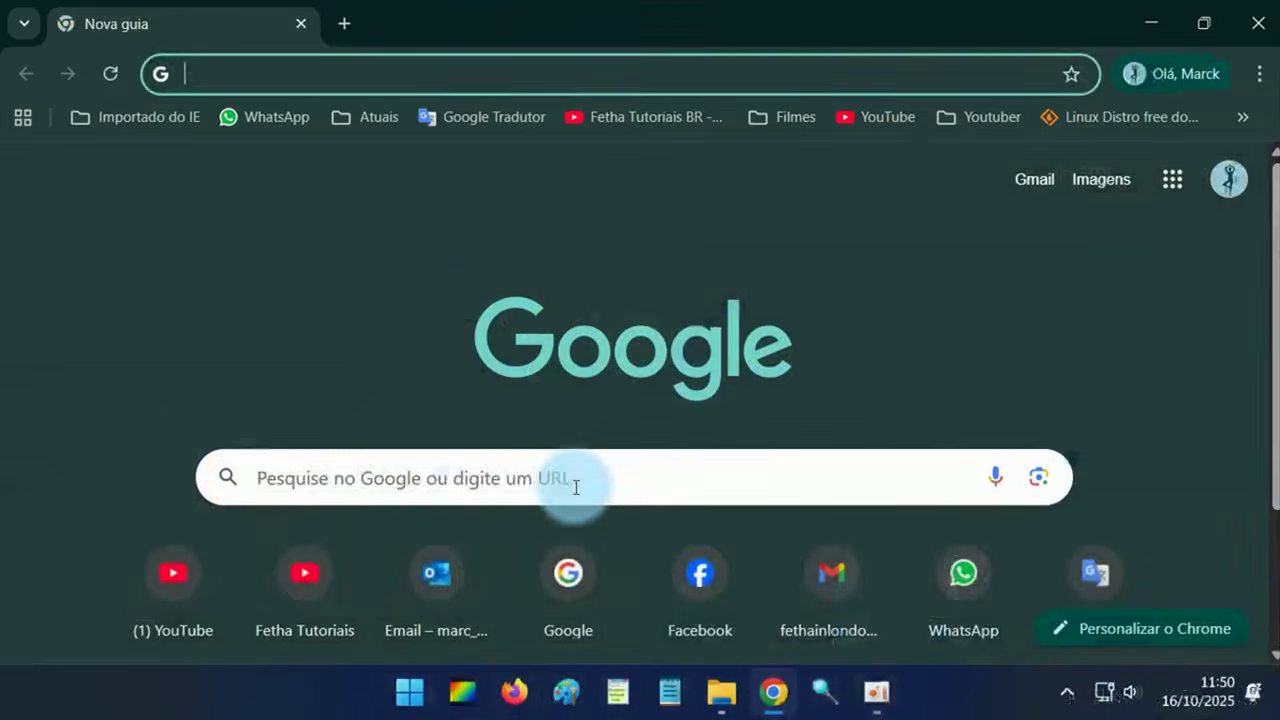
Search Google for "ubuntu 2404 download"
left_click(575, 487)
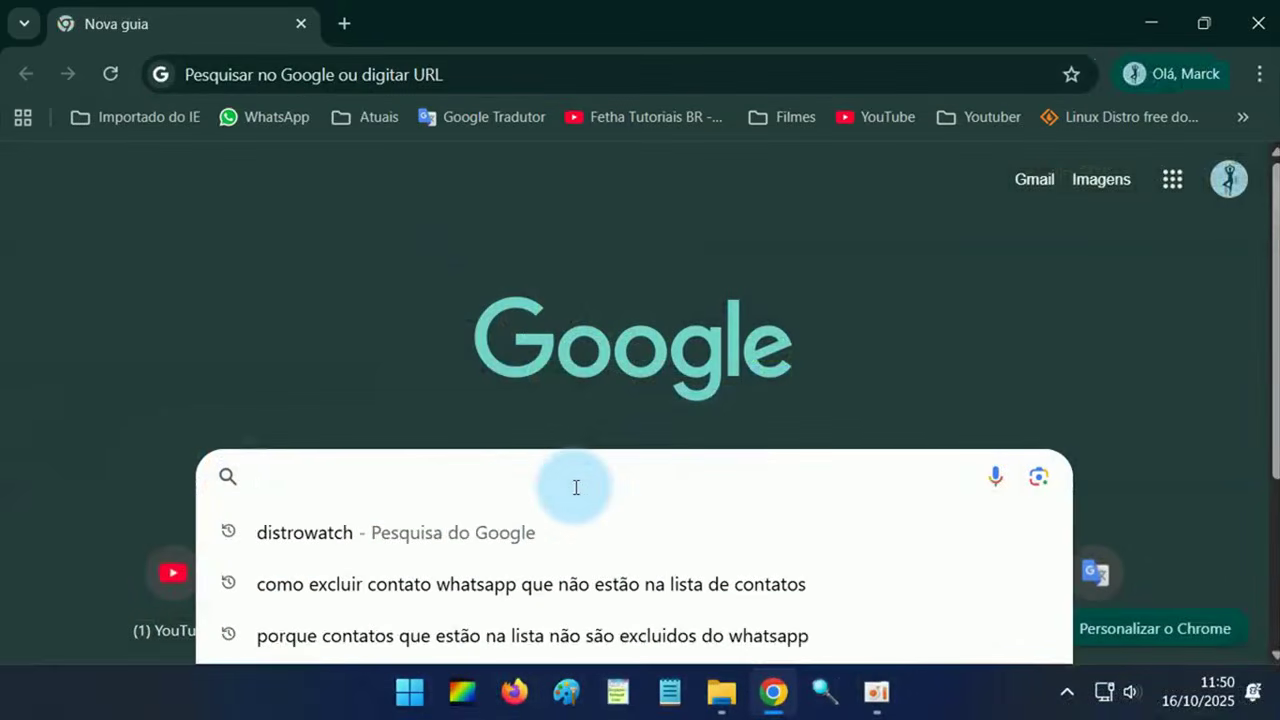
type("ubuntu 2404 downlo")
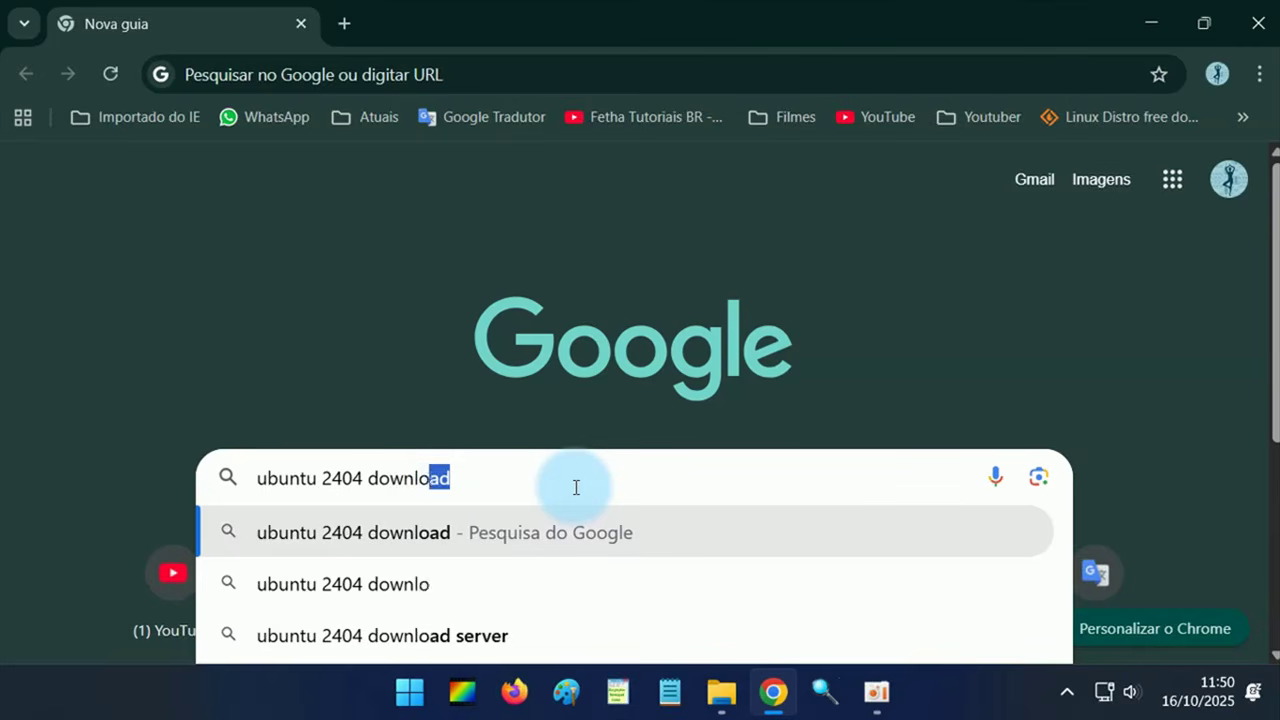
type("ad")
key("Return")
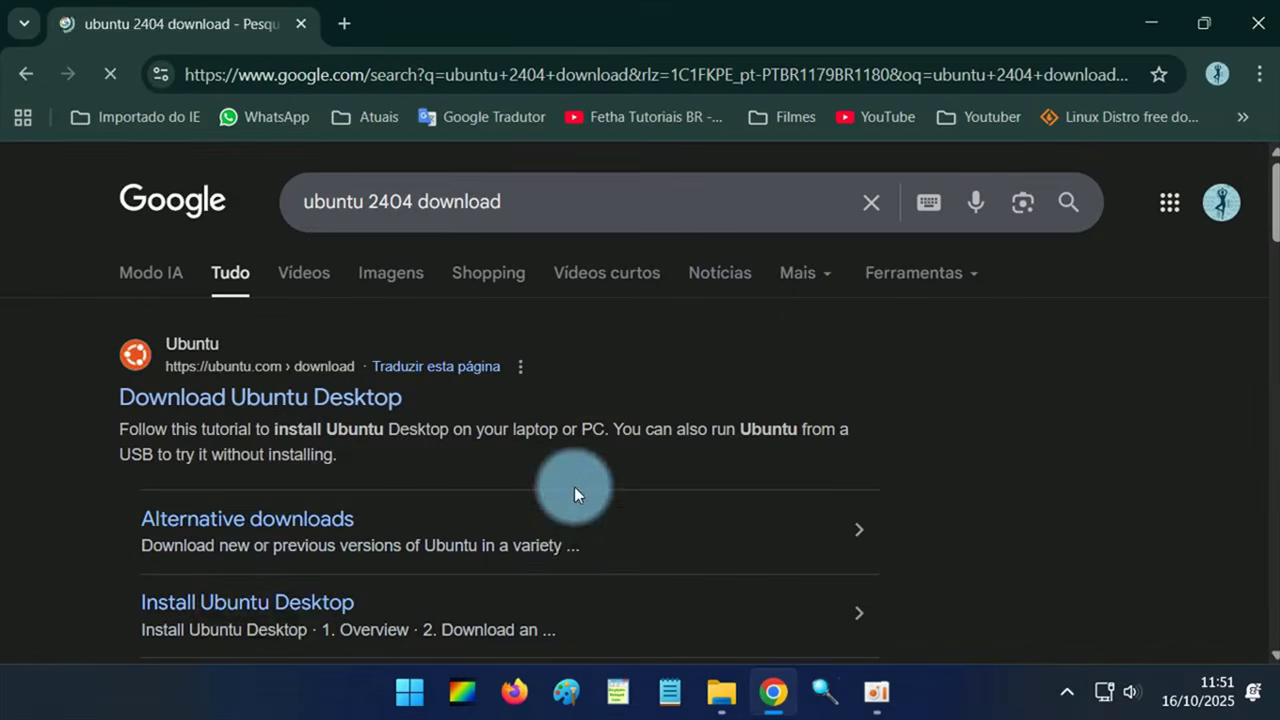
Open the Download Ubuntu Desktop result in a new tab and go to its Ubuntu 24.04.3 LTS section
right_click(340, 402)
left_click(393, 430)
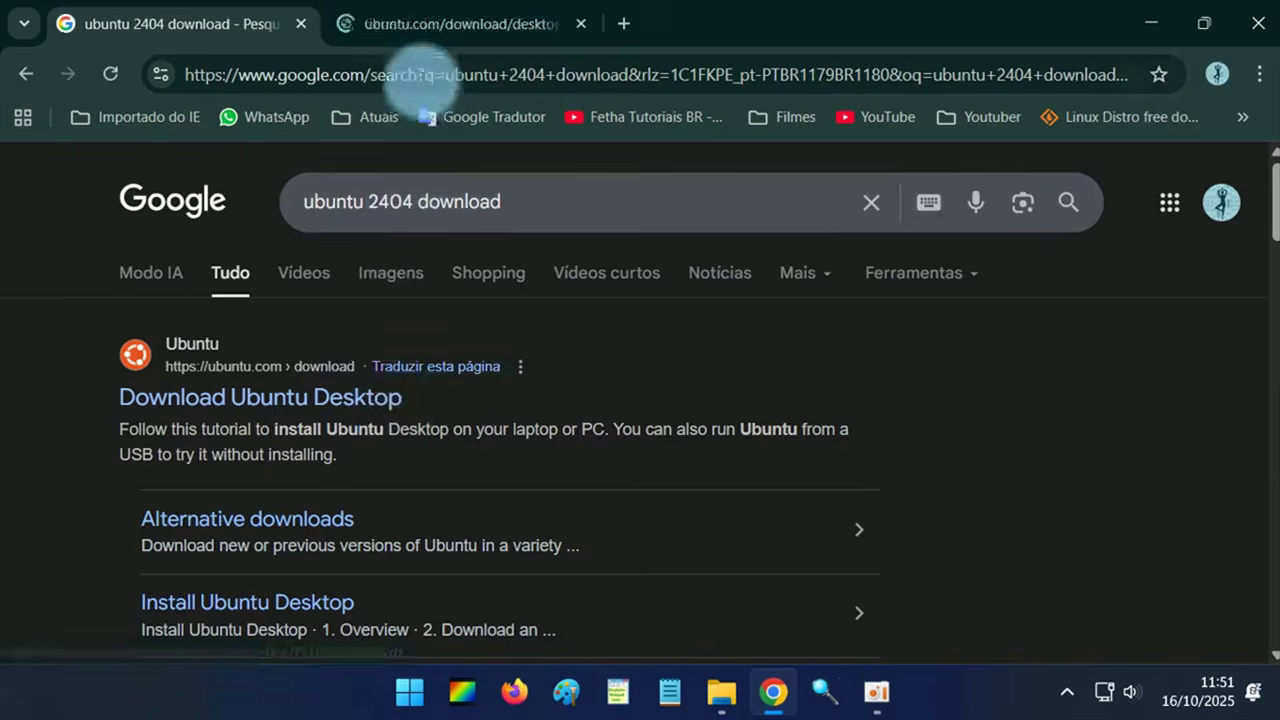
left_click(420, 26)
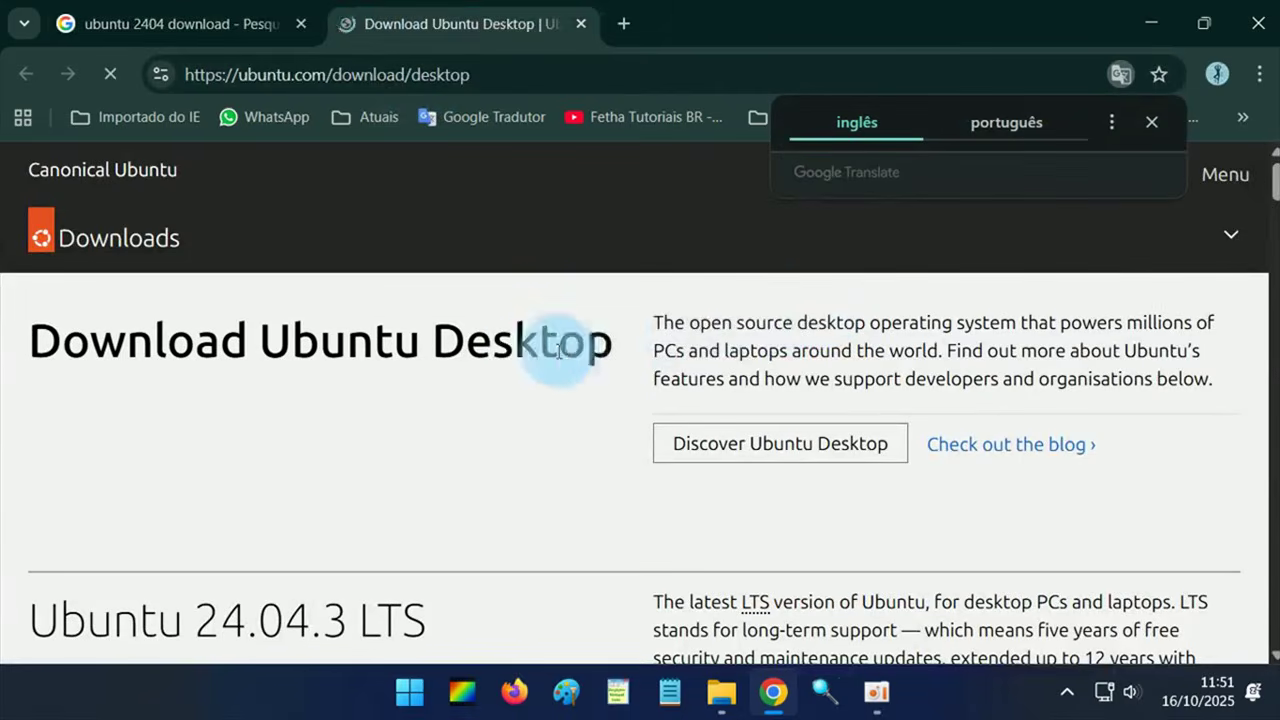
scroll(526, 357, "down", 1)
scroll(526, 357, "down", 1)
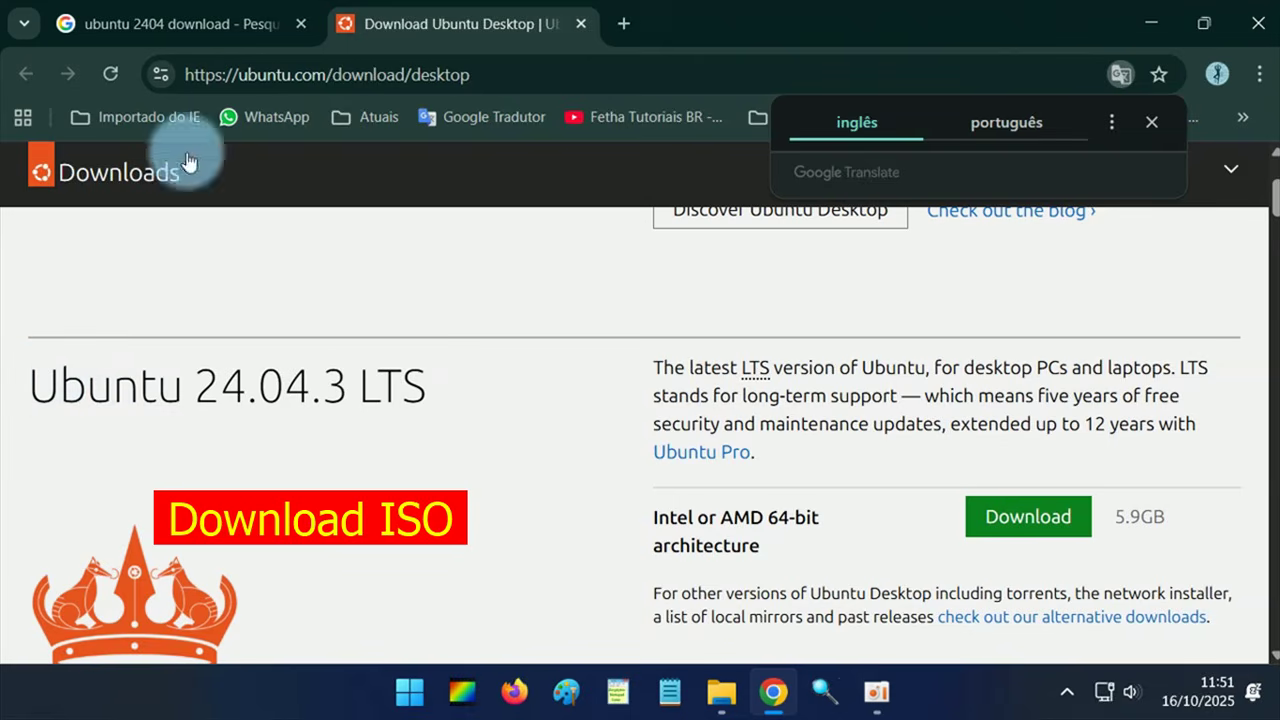
Highlight the Ubuntu 24.04.3 LTS heading and check the download size for the Intel or AMD 64-bit architecture
left_click(243, 75)
left_click(317, 433)
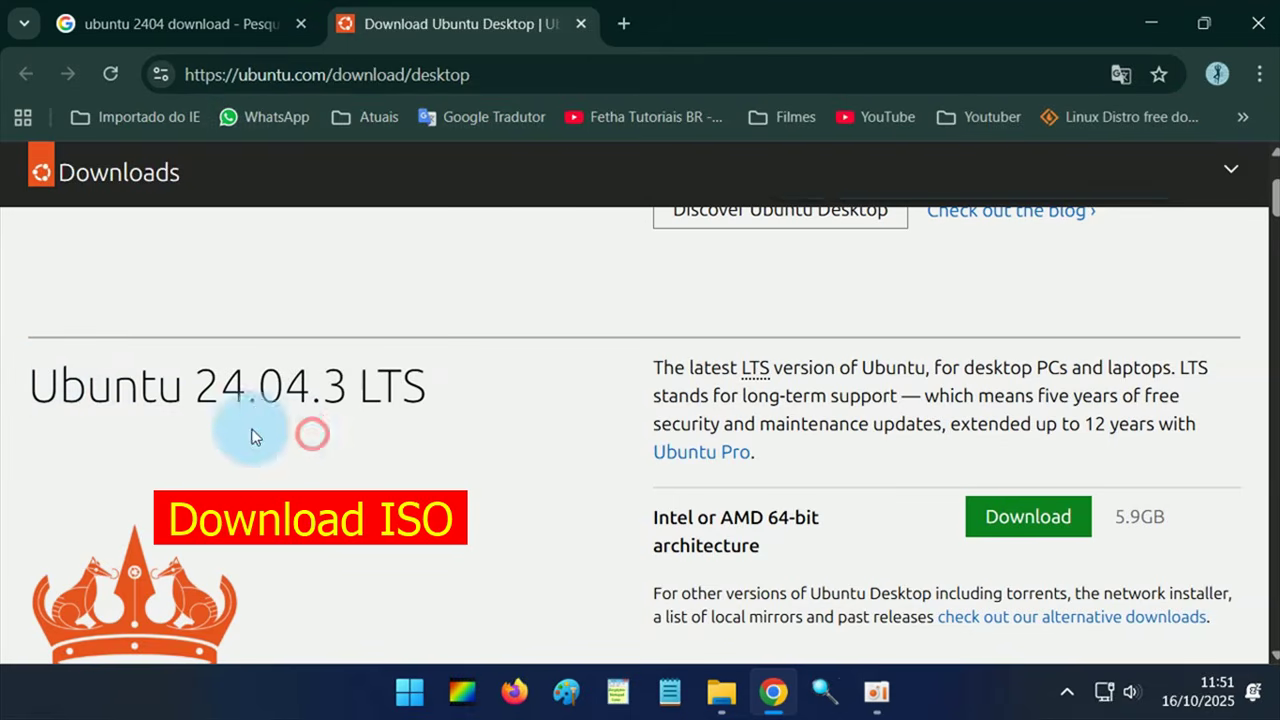
left_click_drag(25, 385, 436, 400)
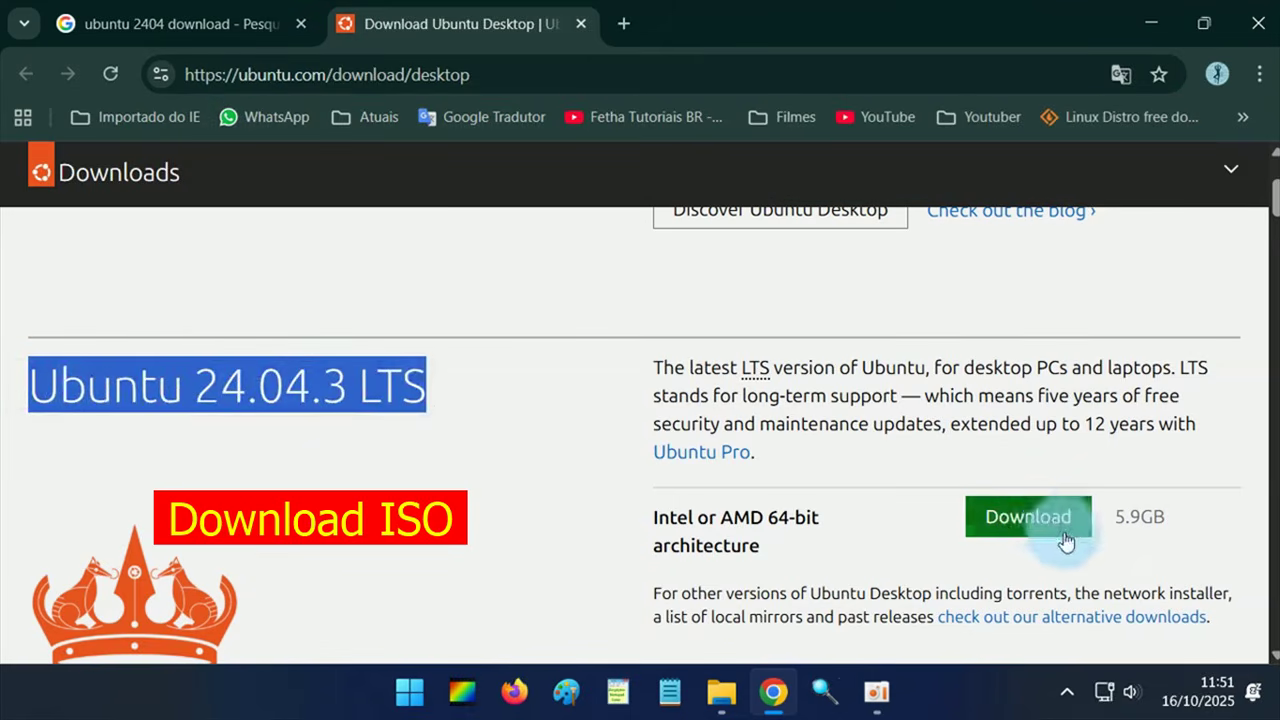
left_click_drag(1186, 517, 1113, 516)
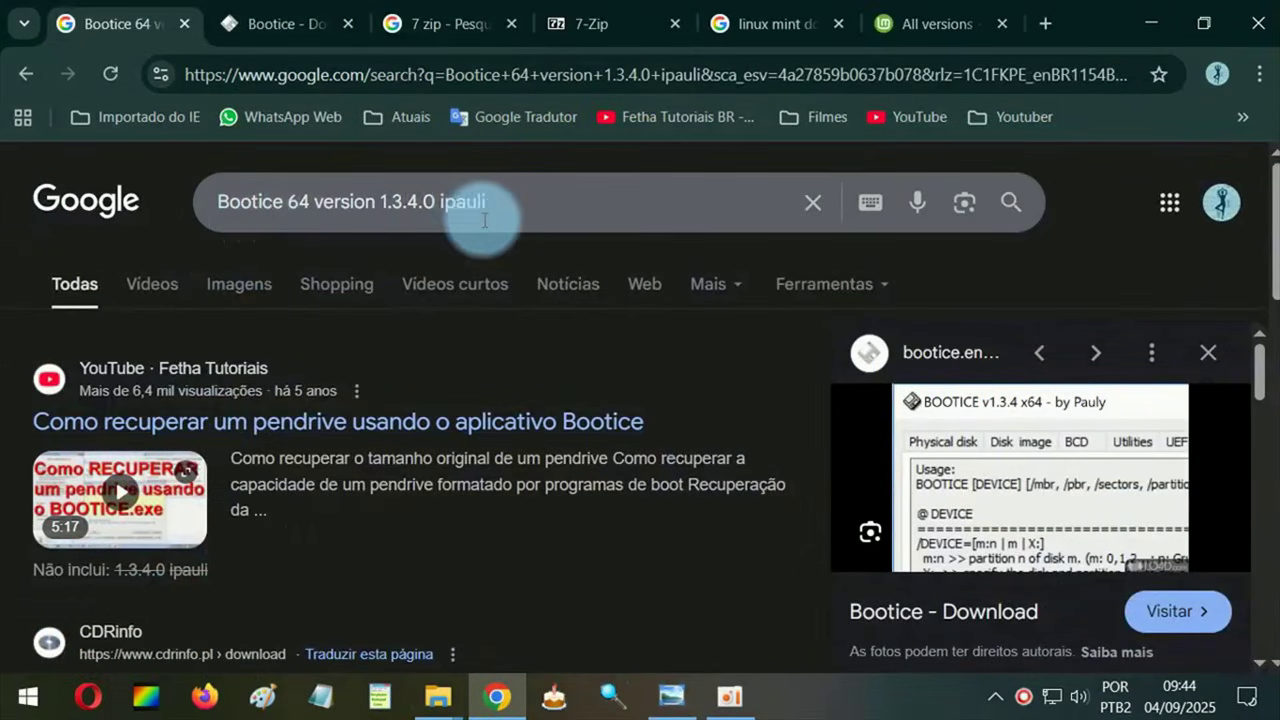
Locate the Bootice download in the Google results and view its bootice.en.lo4d.com page and address
scroll(1265, 320, "down", 5)
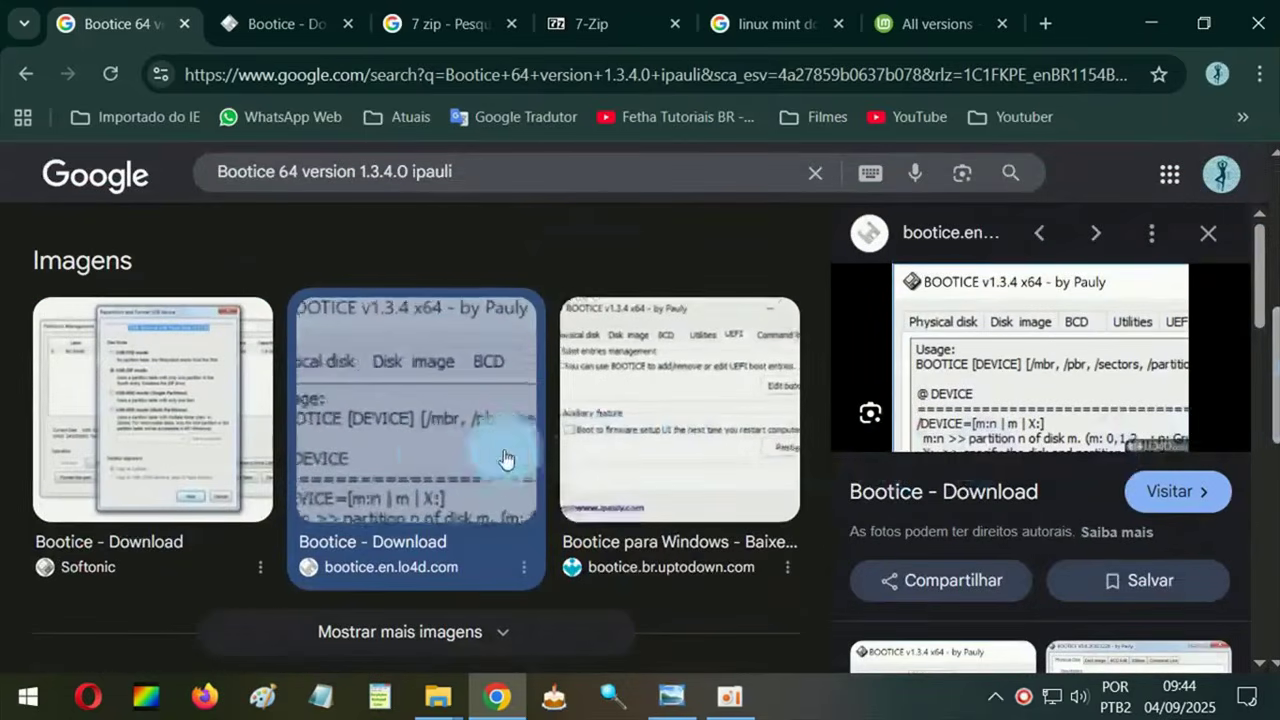
left_click(1199, 510)
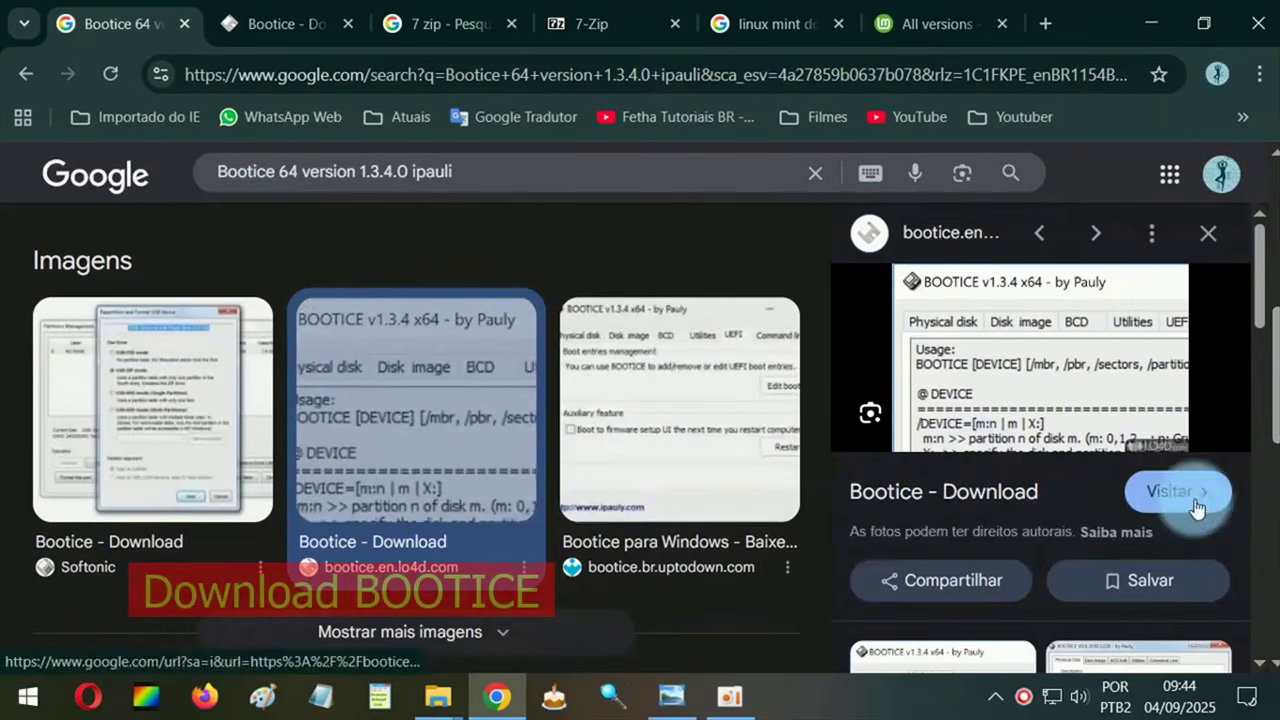
left_click(293, 22)
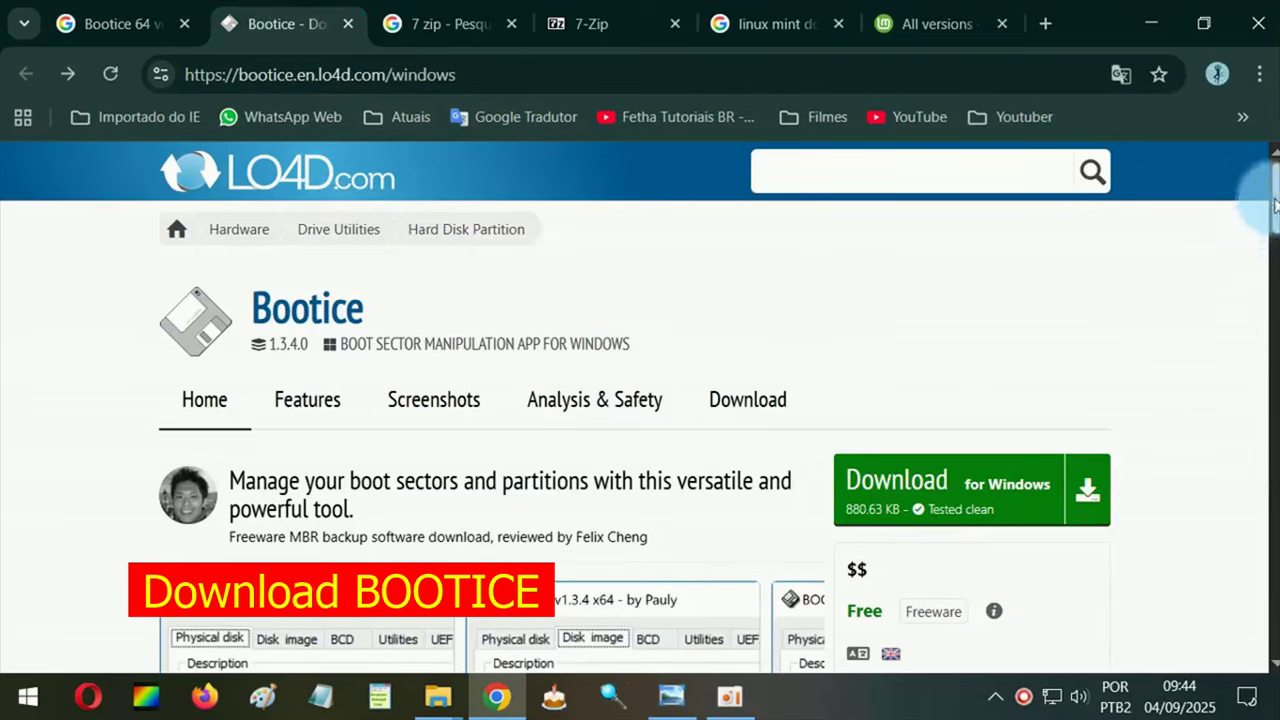
left_click(531, 78)
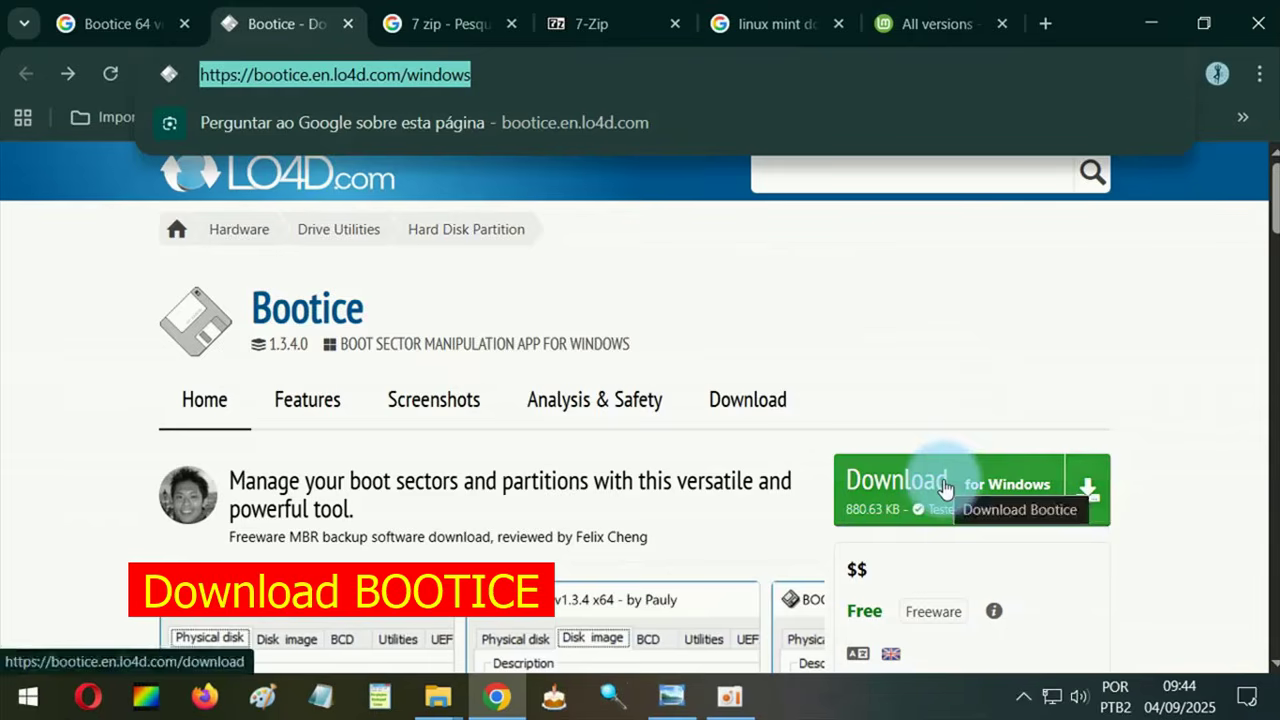
View the Google results for "7 zip" and switch to the open 7-Zip site
left_click(460, 26)
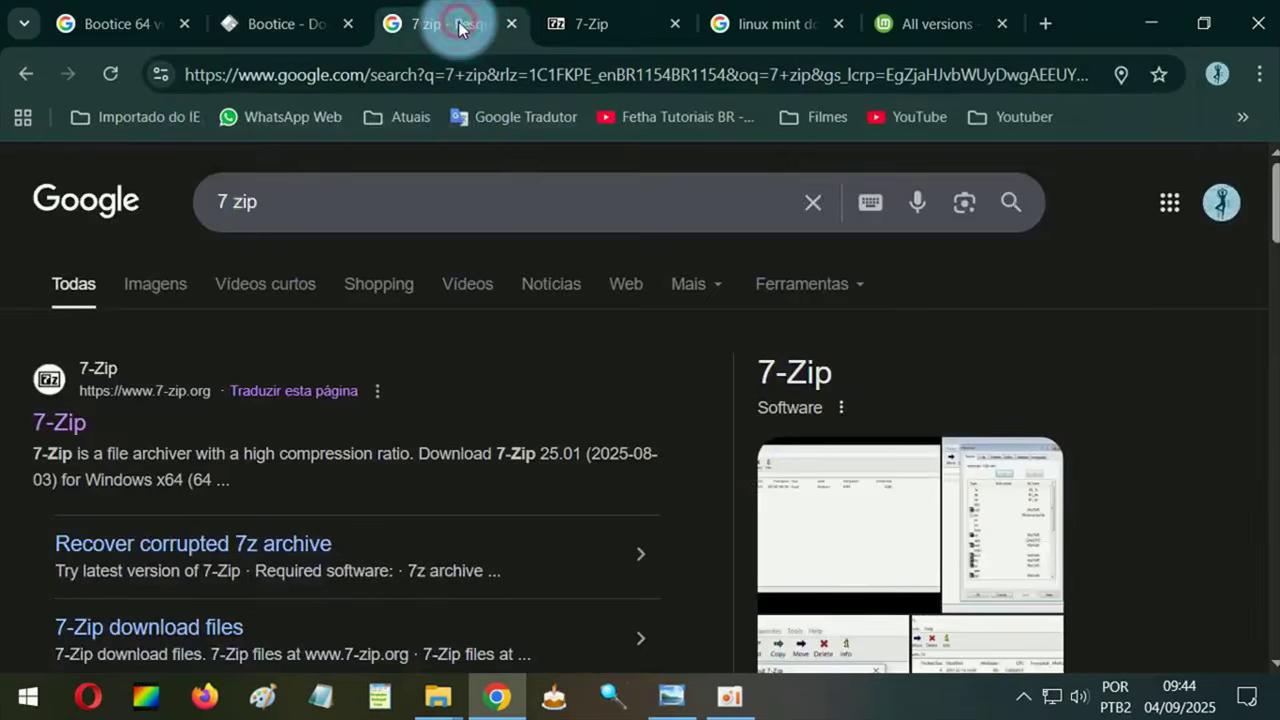
left_click(302, 189)
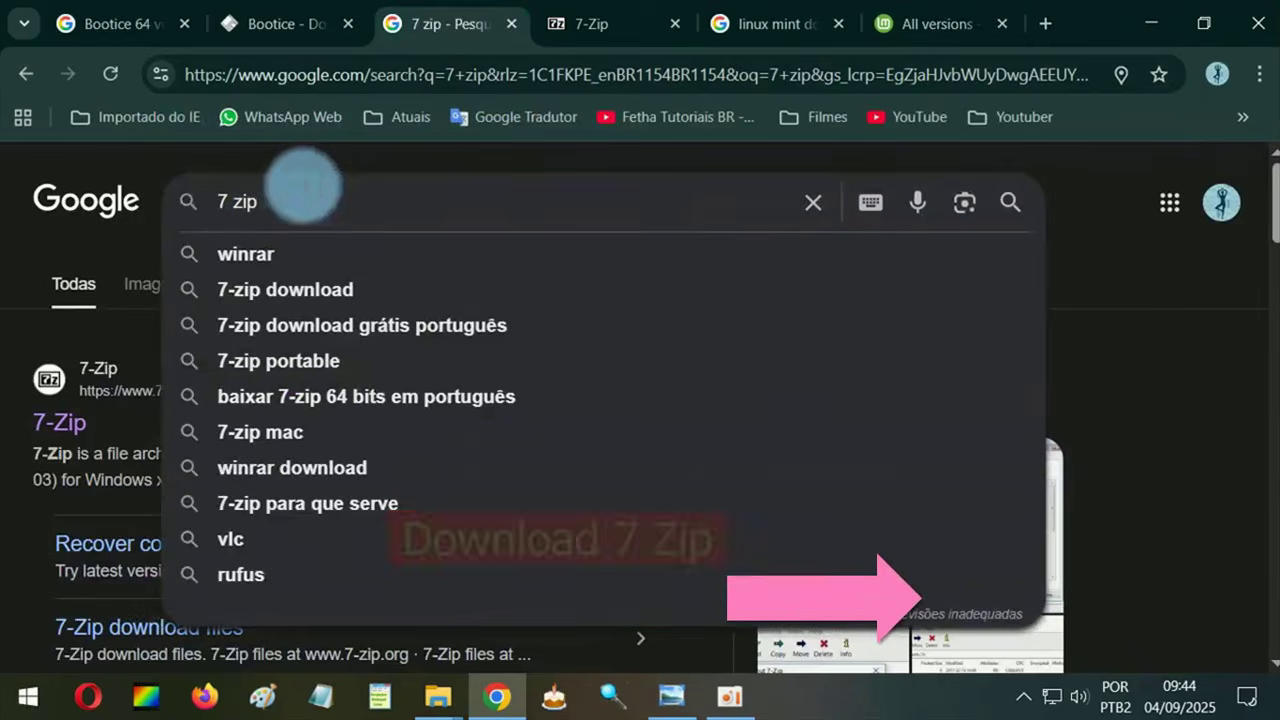
left_click(586, 24)
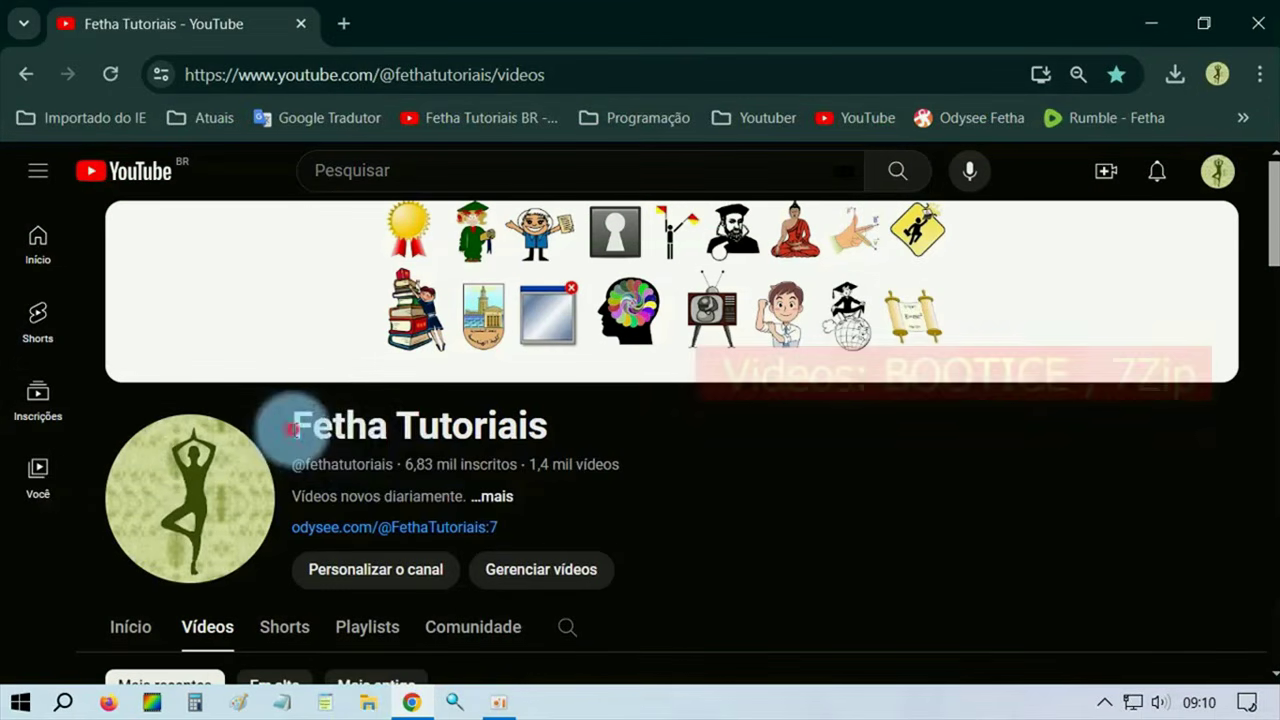
Look through the Fetha Tutoriais channel's search results for 7 zip and bootice videos
left_click_drag(288, 425, 370, 412)
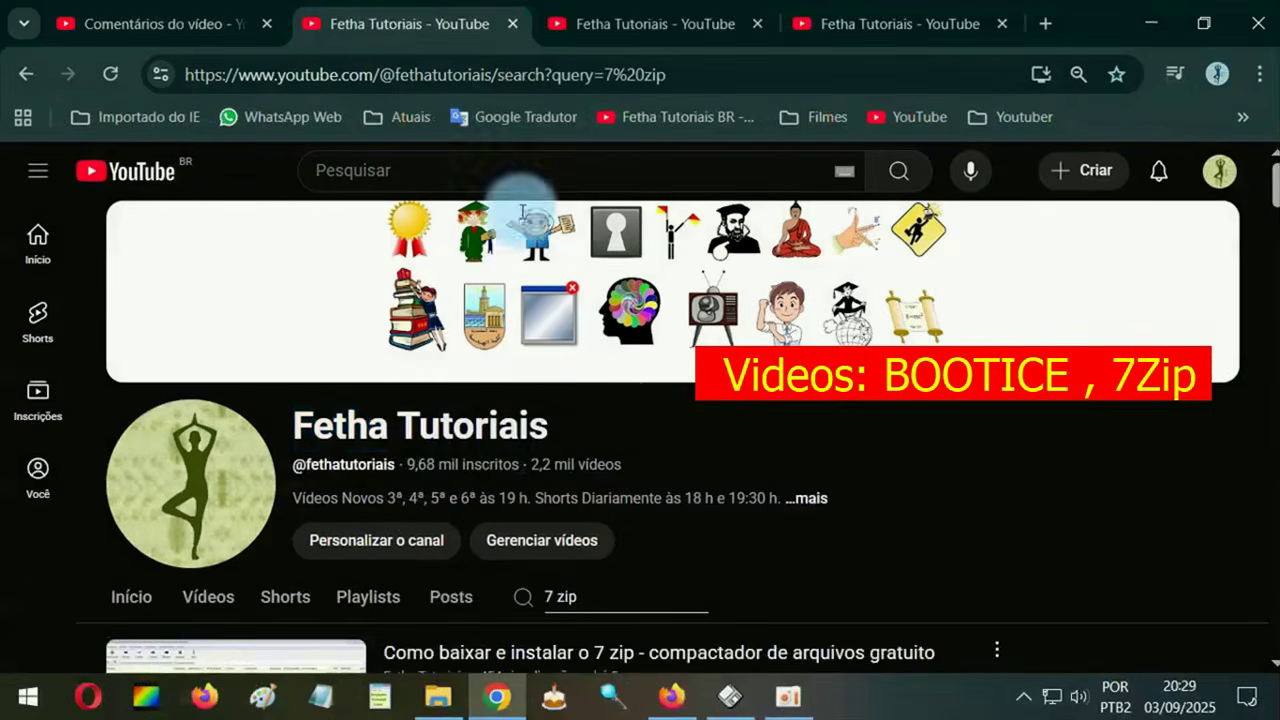
scroll(615, 415, "down", 3)
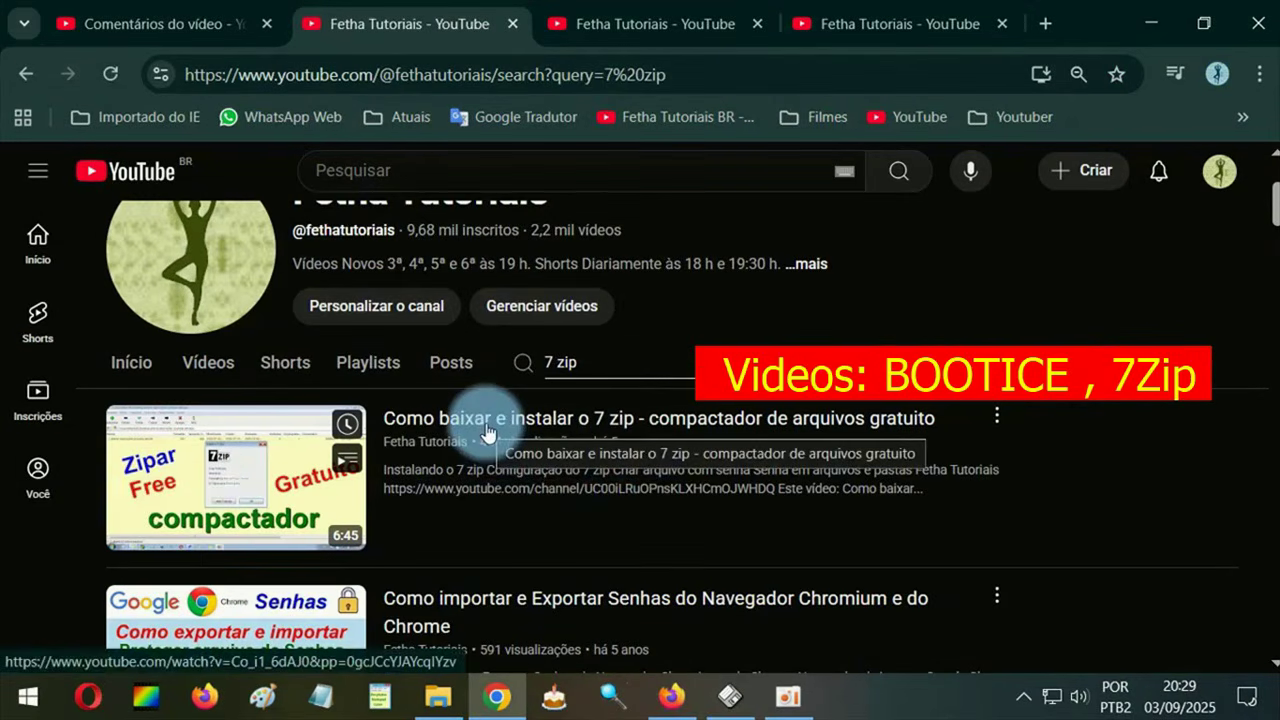
scroll(486, 428, "down", 1)
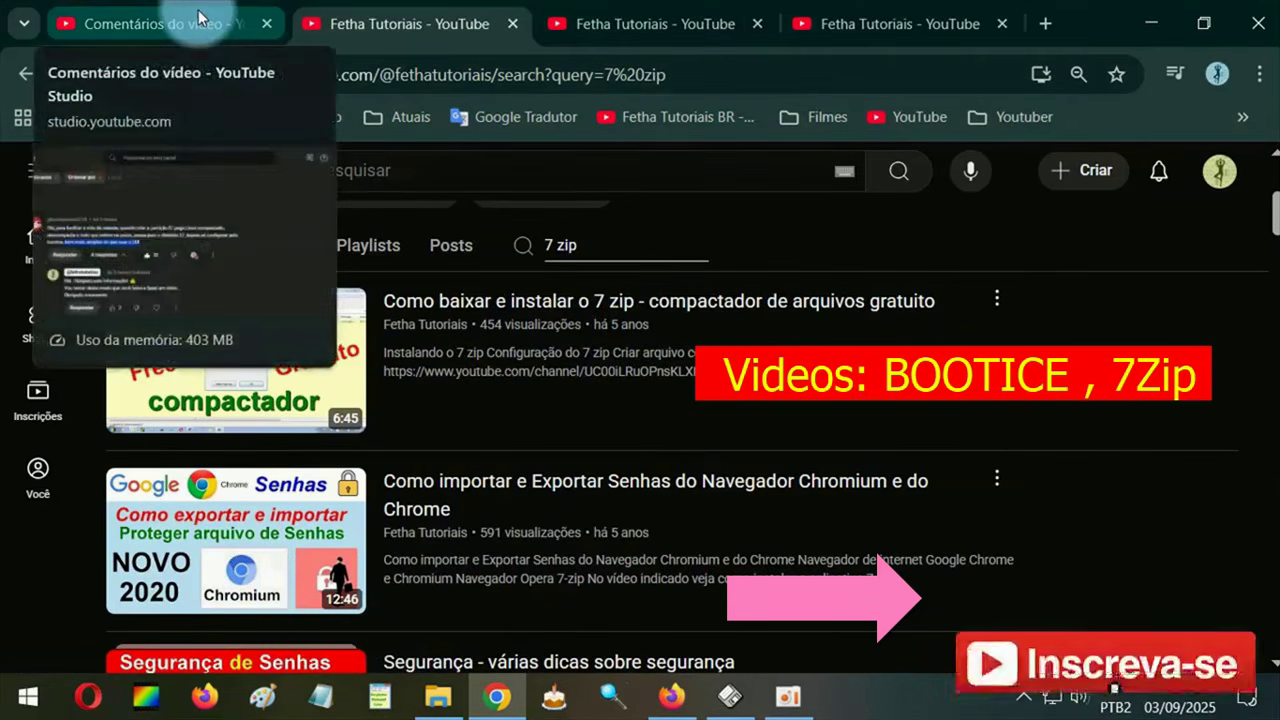
left_click(607, 8)
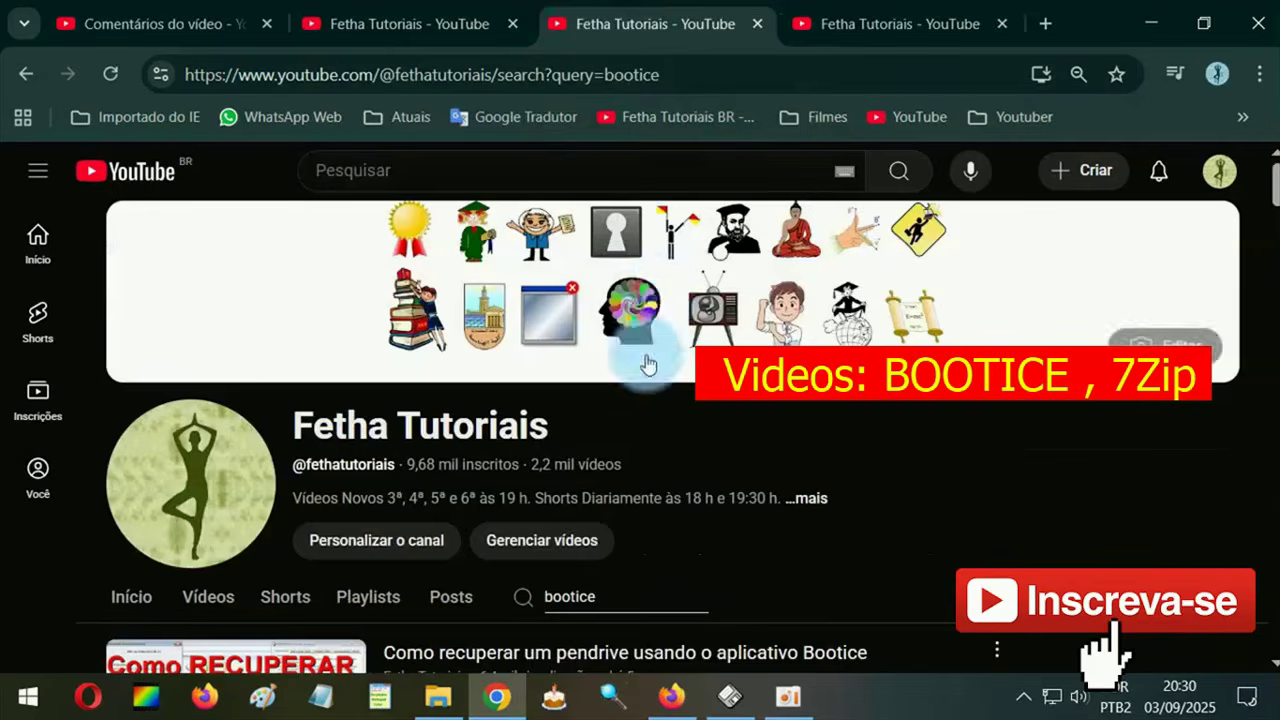
scroll(650, 400, "down", 2)
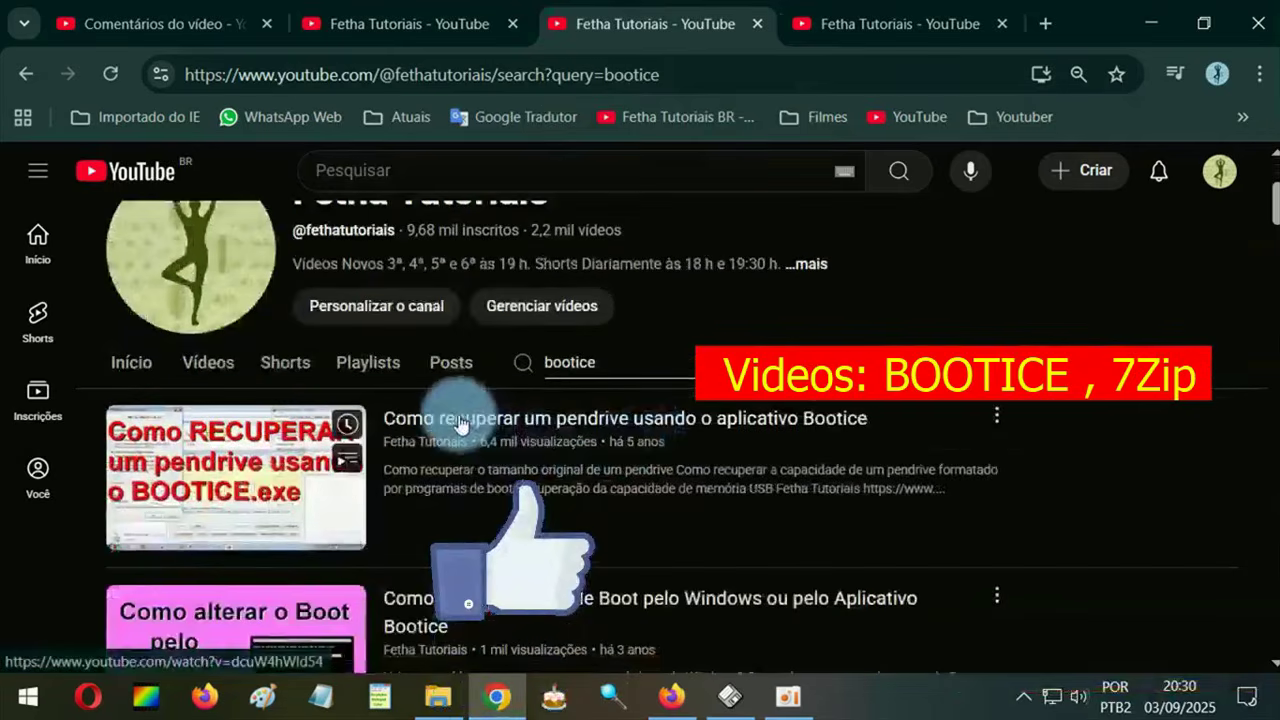
scroll(785, 440, "down", 3)
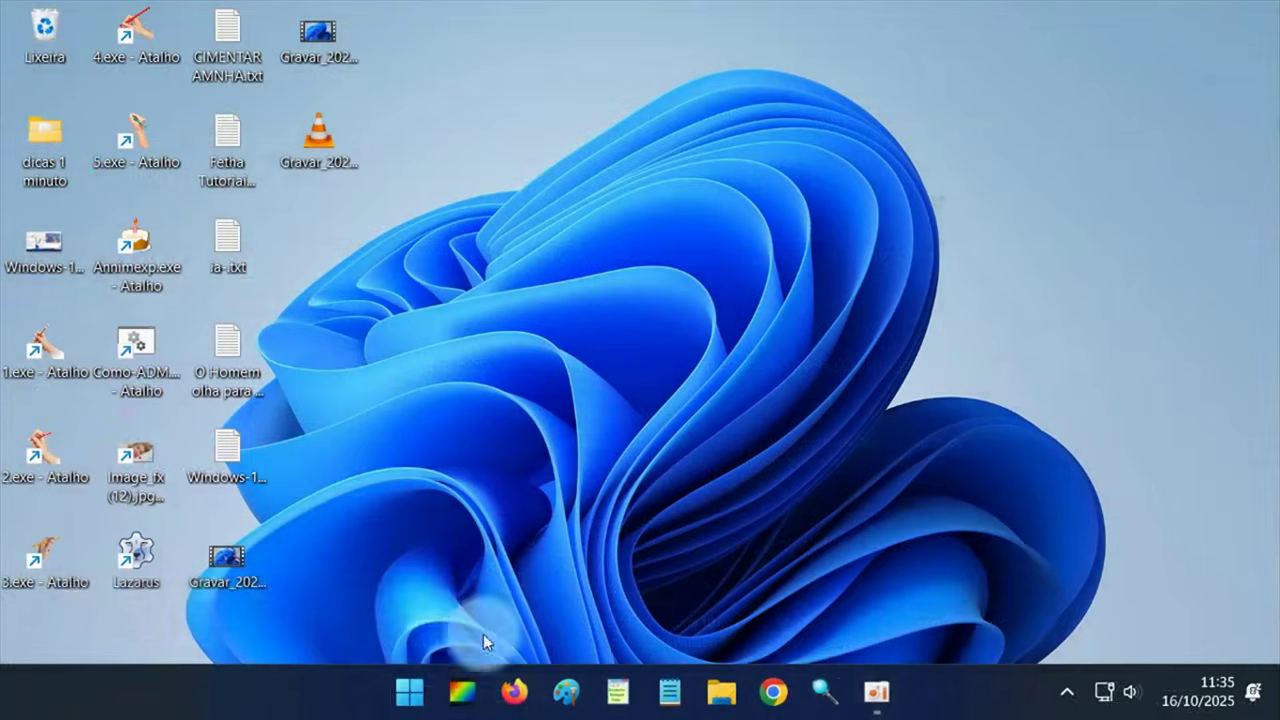
left_click(406, 697)
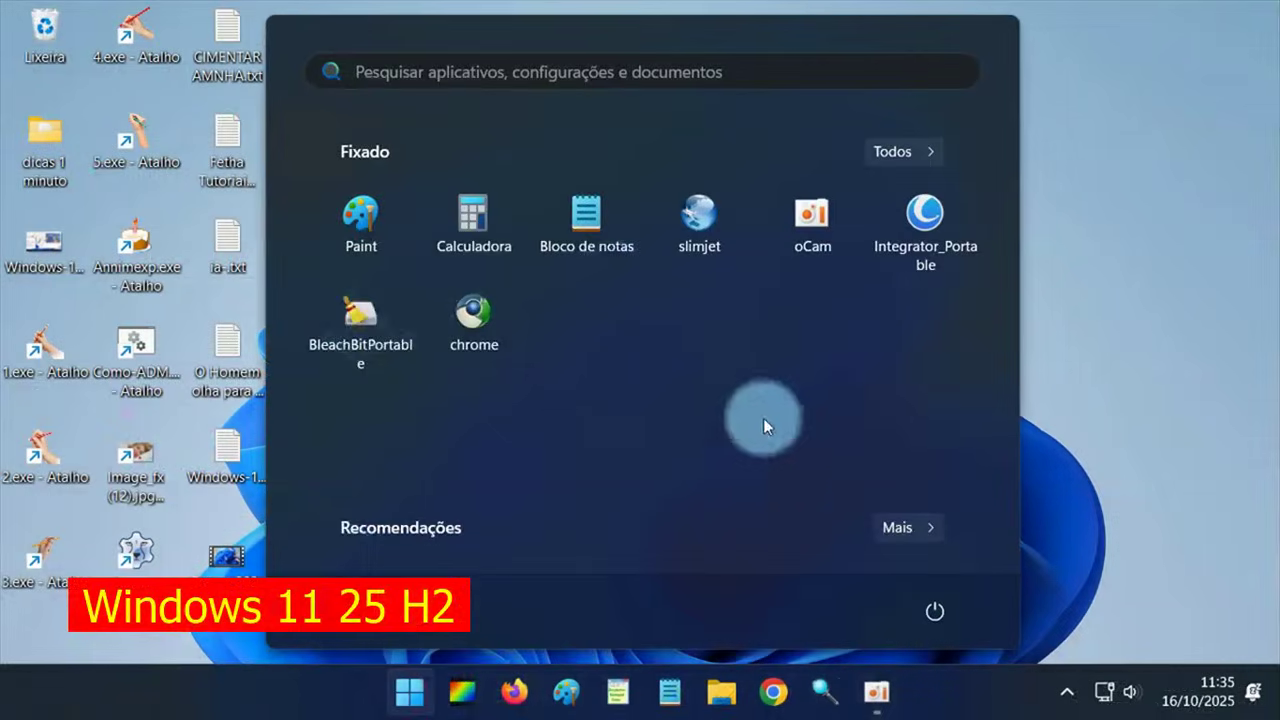
left_click(1087, 412)
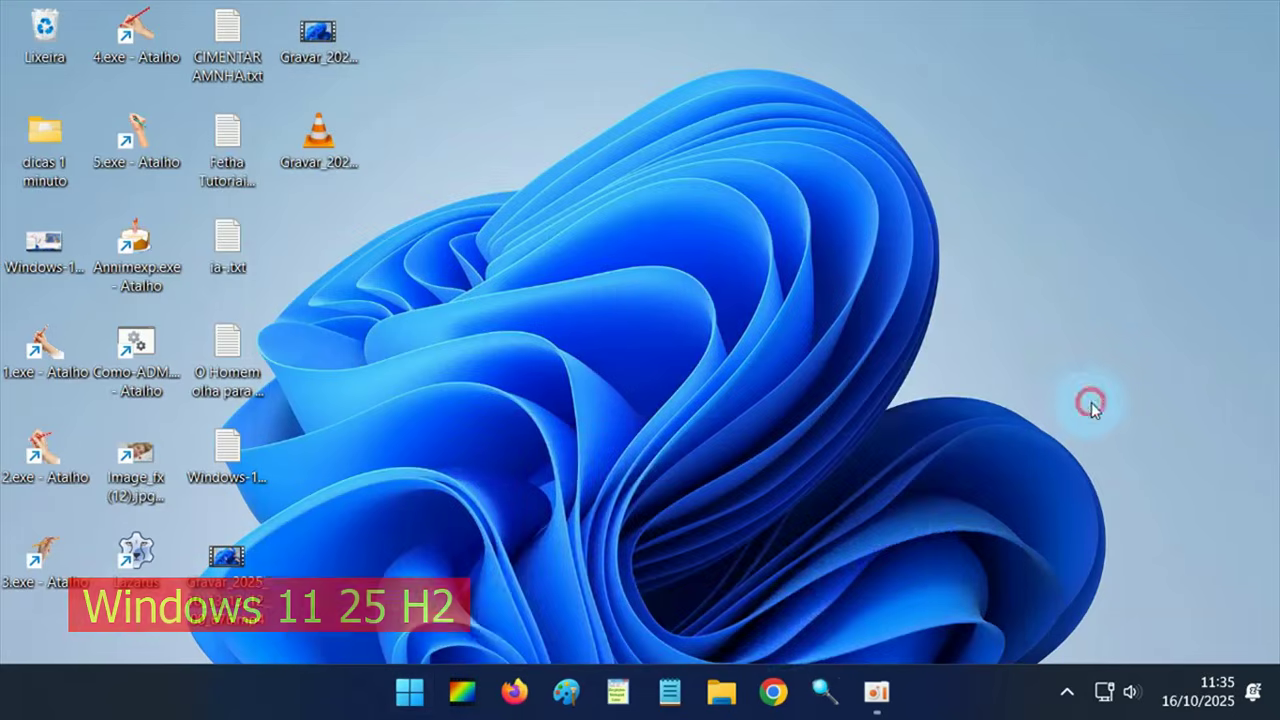
Open a maximized File Explorer window and show the drives of Este Computador
left_click(735, 700)
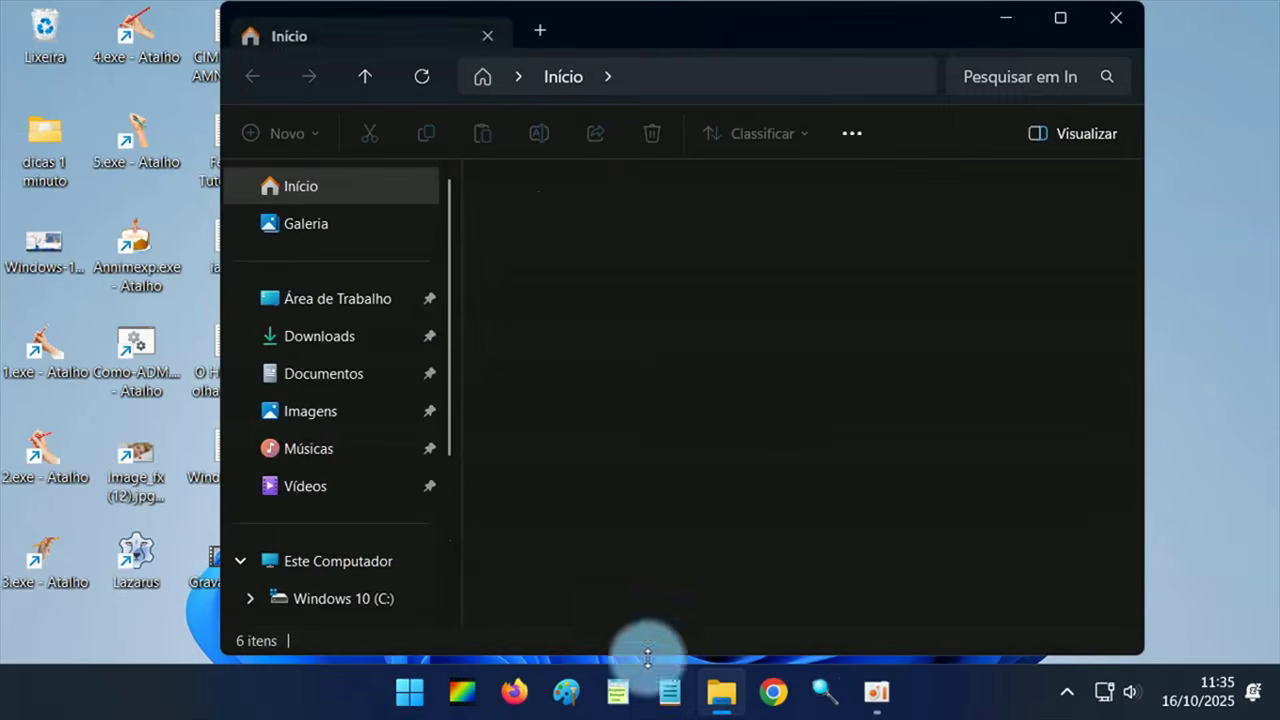
left_click(1068, 24)
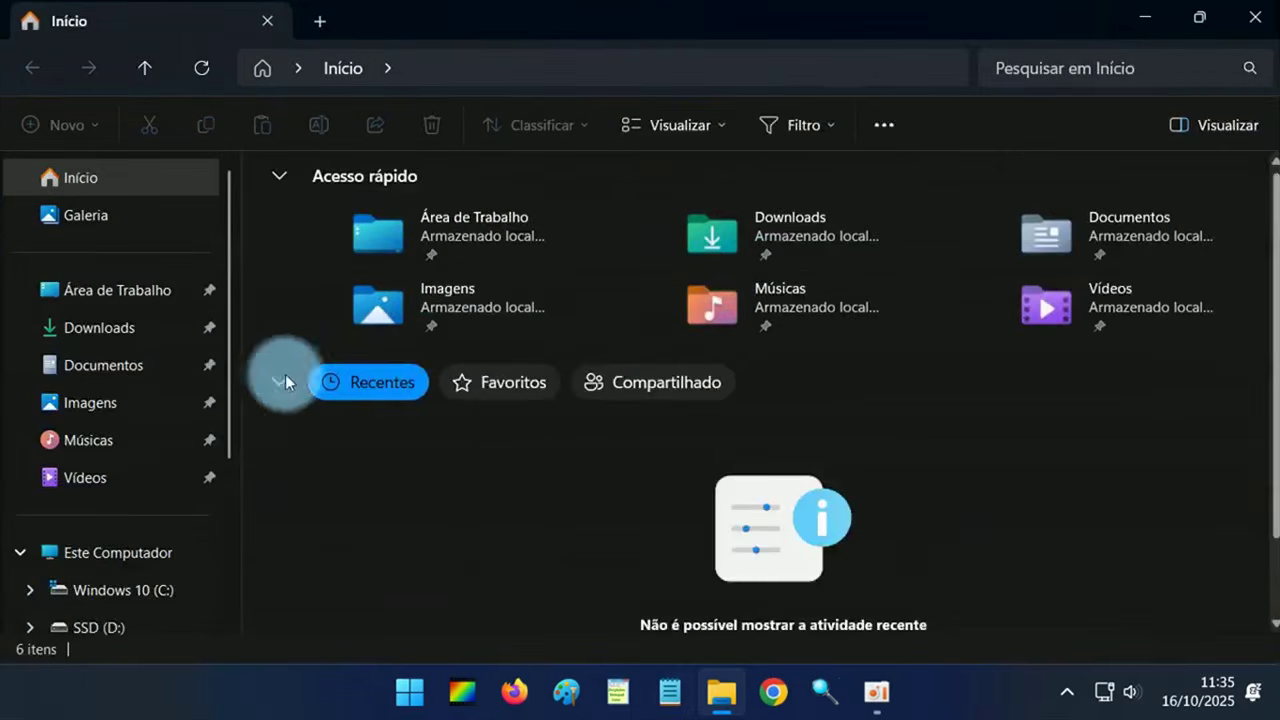
left_click(140, 553)
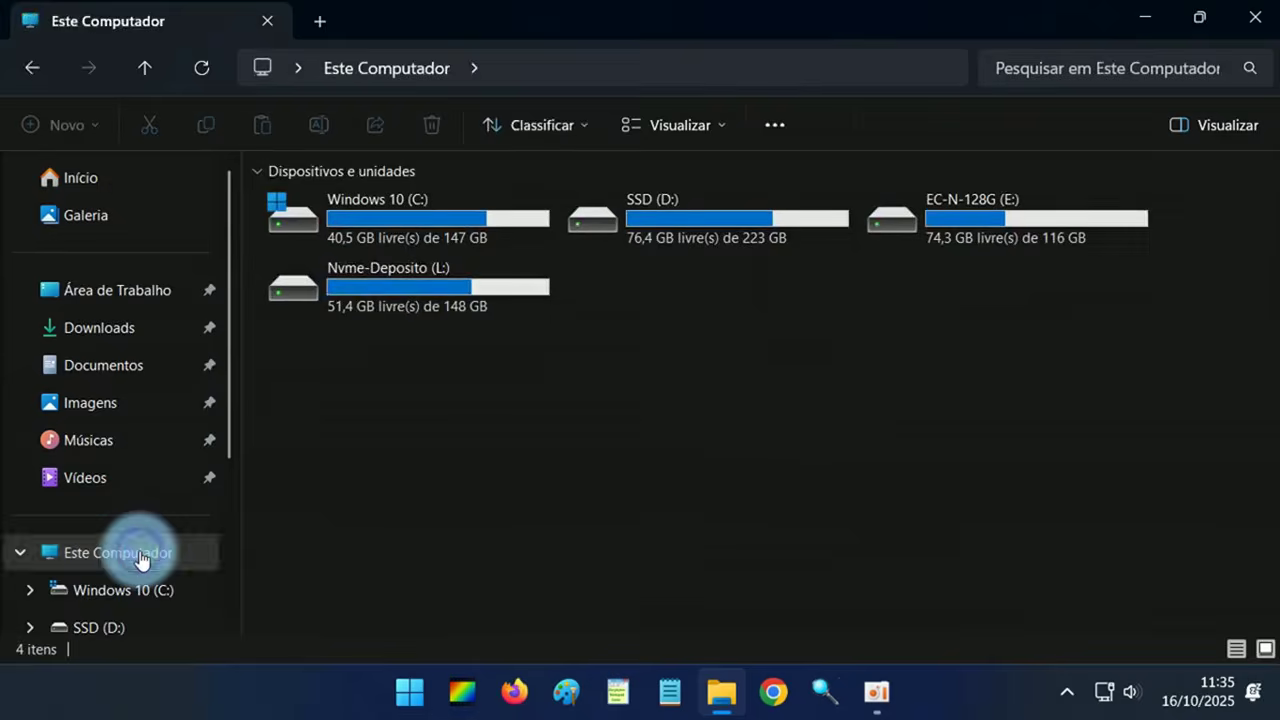
Open Computer Management for Este Computador and show Gerenciamento de disco
right_click(140, 556)
left_click(264, 525)
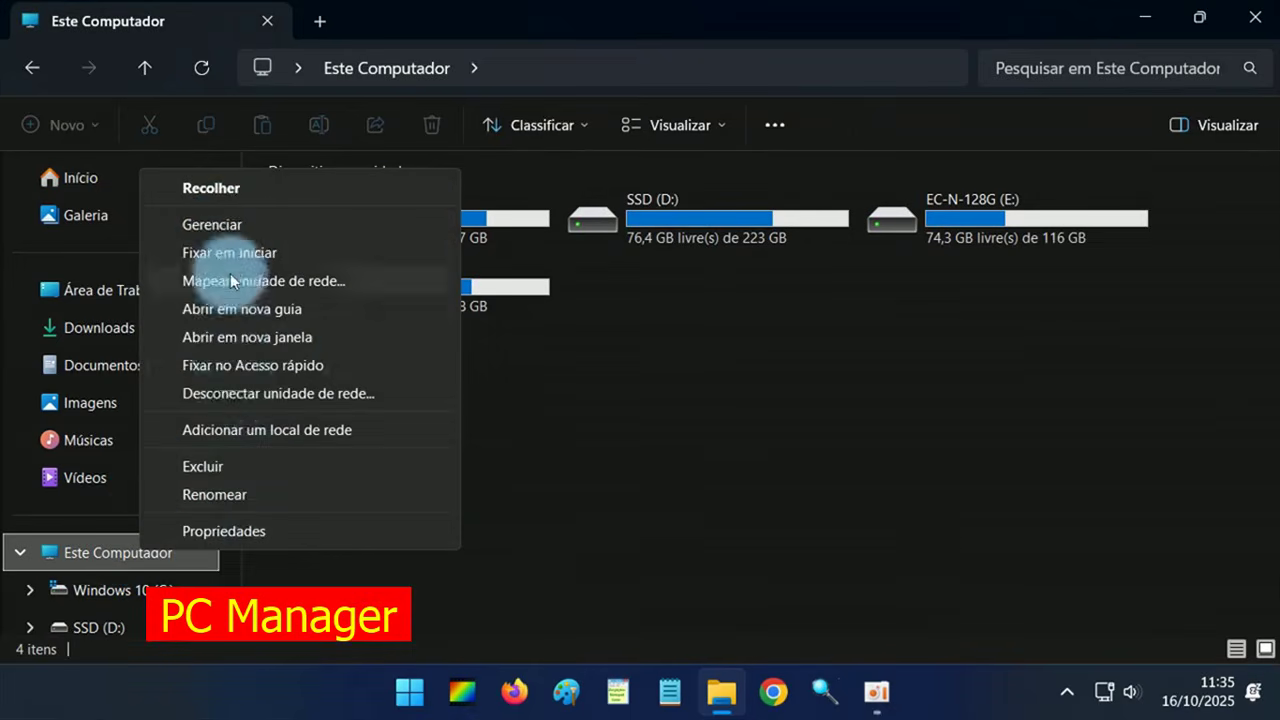
left_click(226, 222)
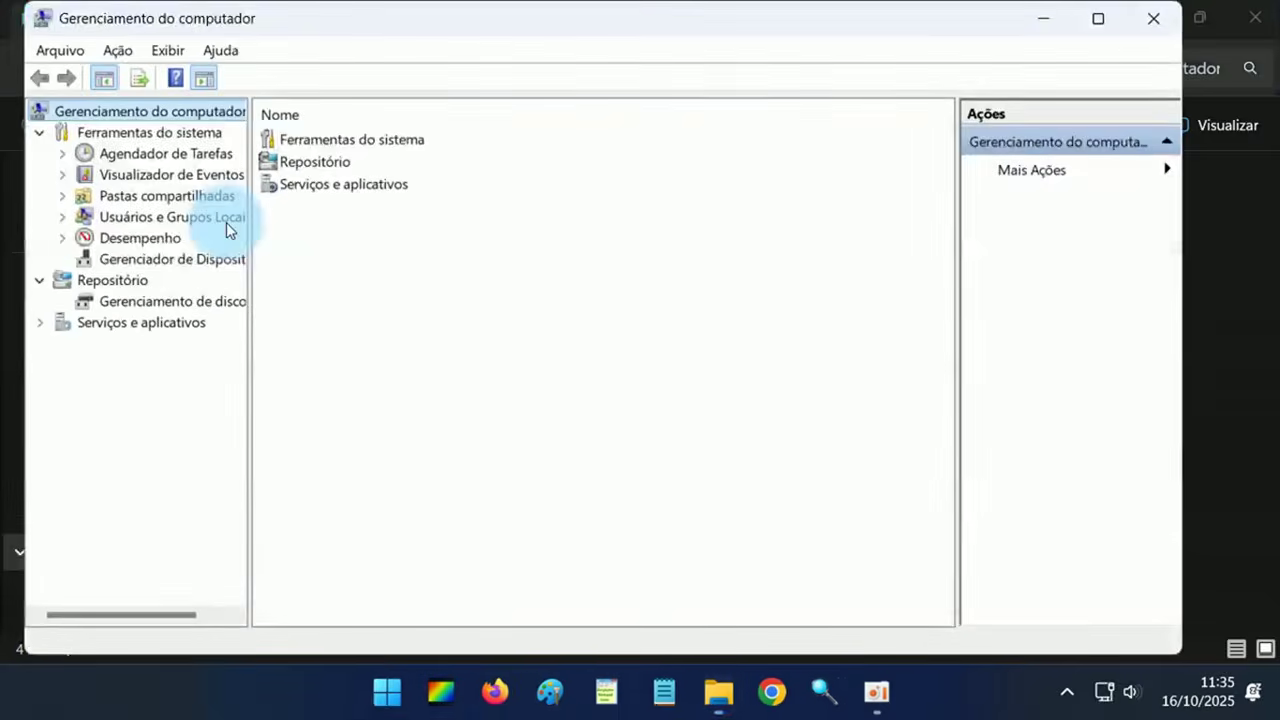
left_click(196, 304)
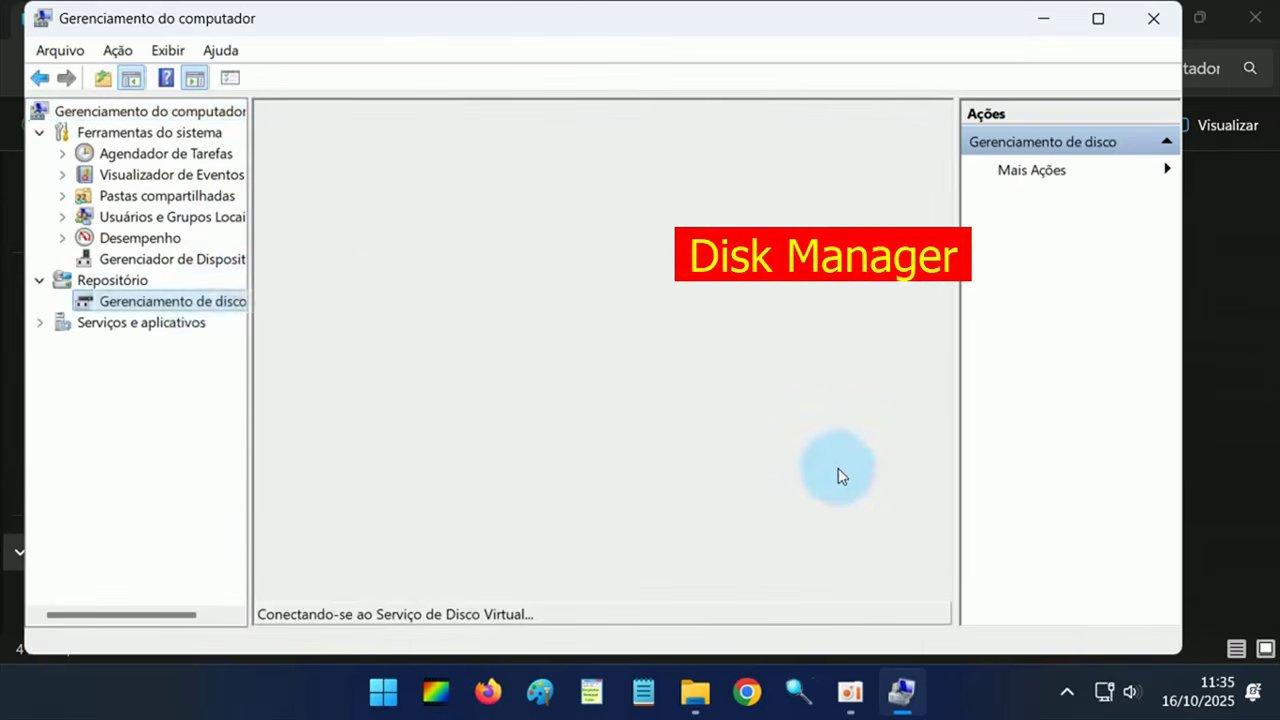
Shrink the SSD (D:) volume on Disco 0 by 10000 MB
right_click(664, 424)
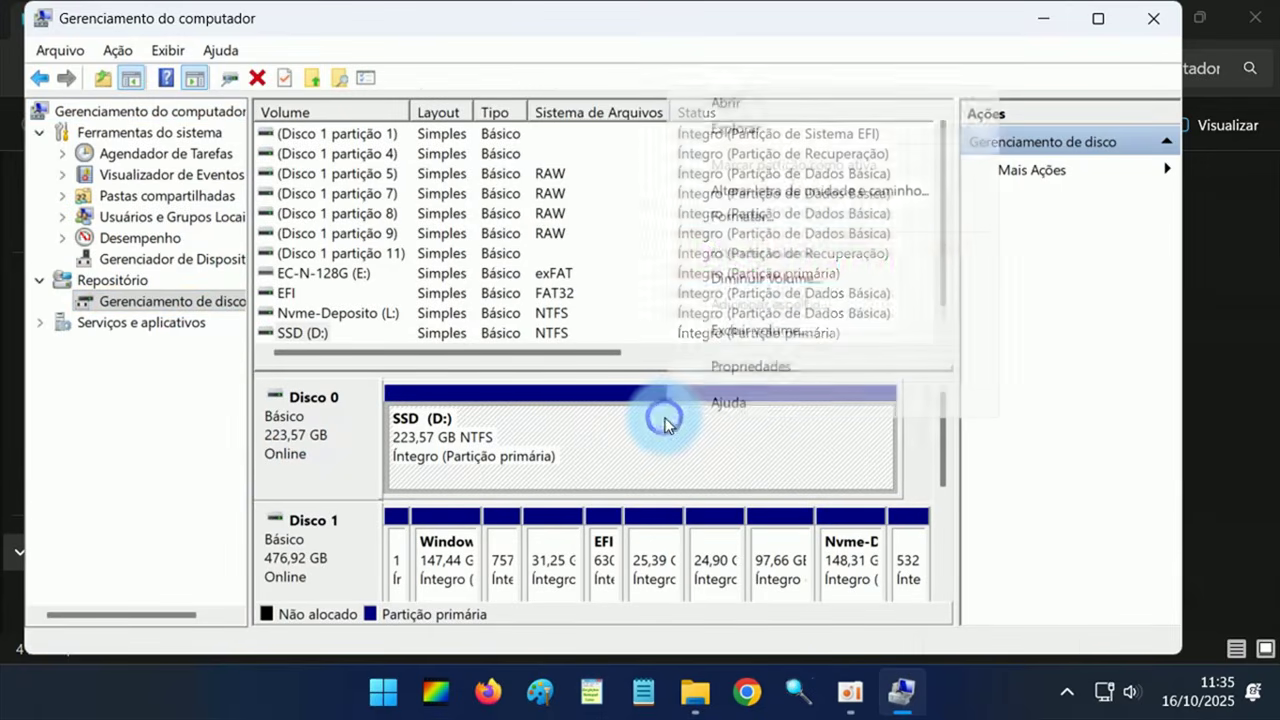
left_click(800, 278)
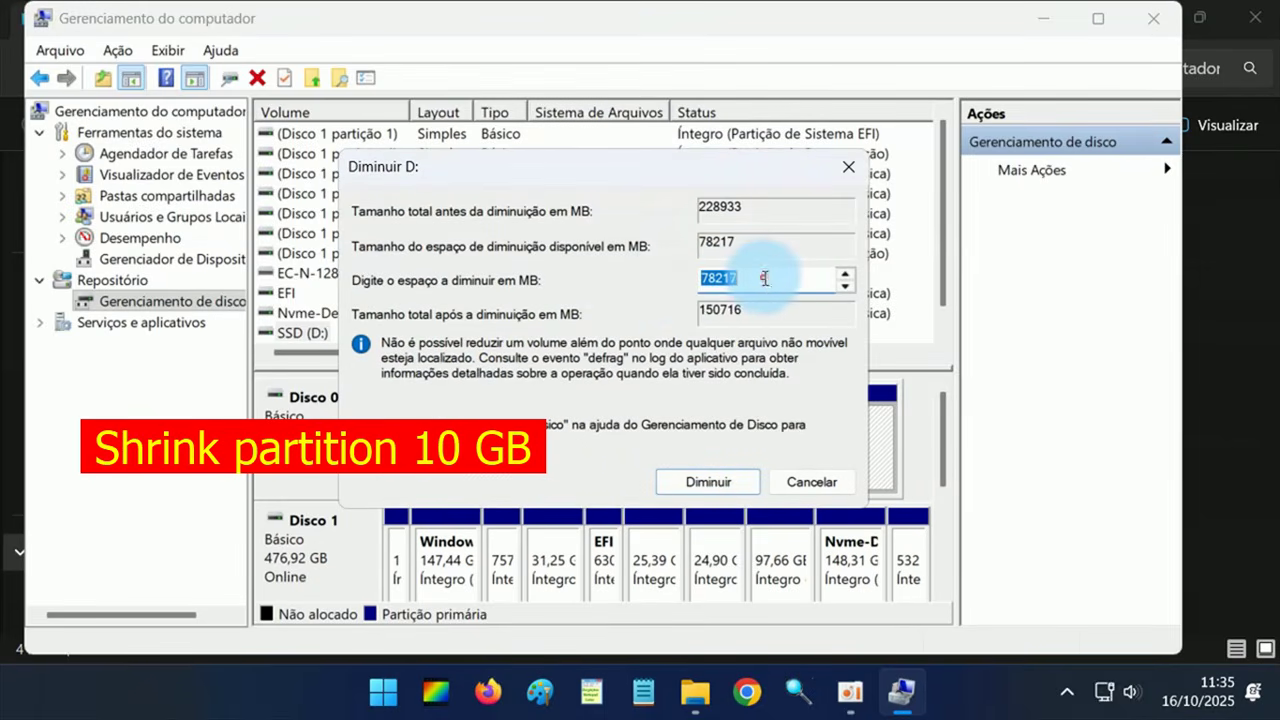
type("10000")
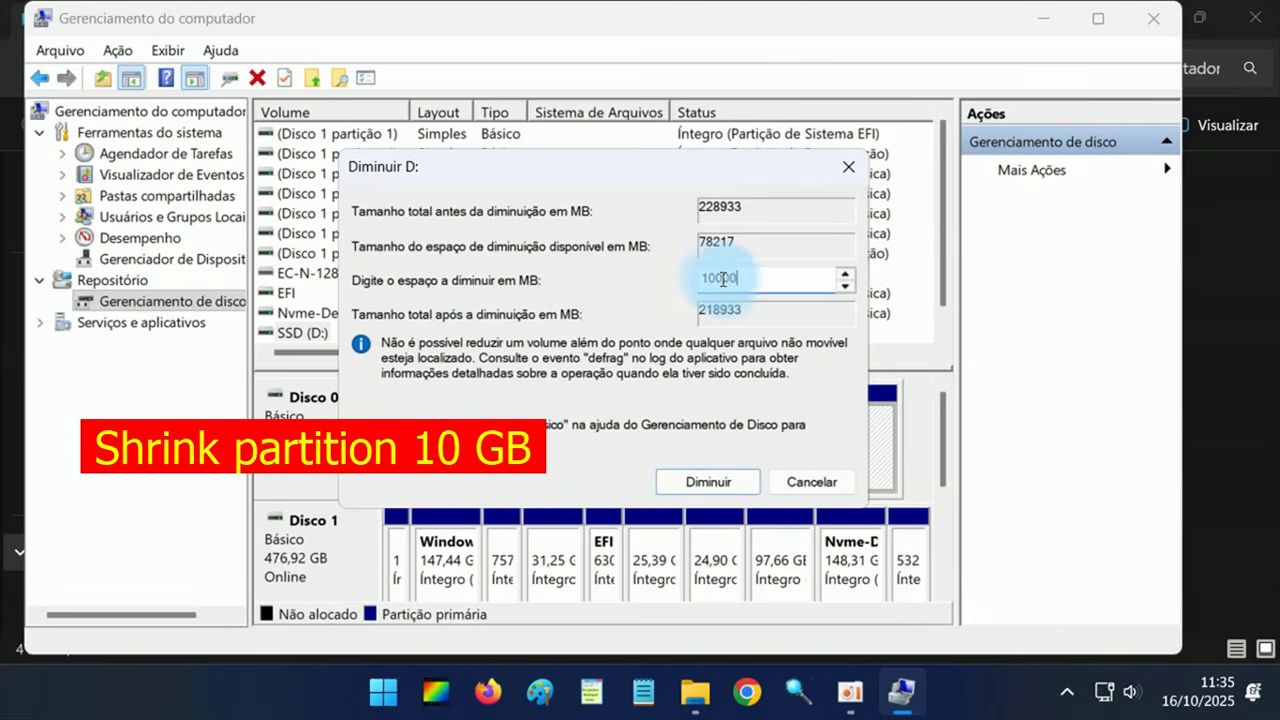
left_click(736, 483)
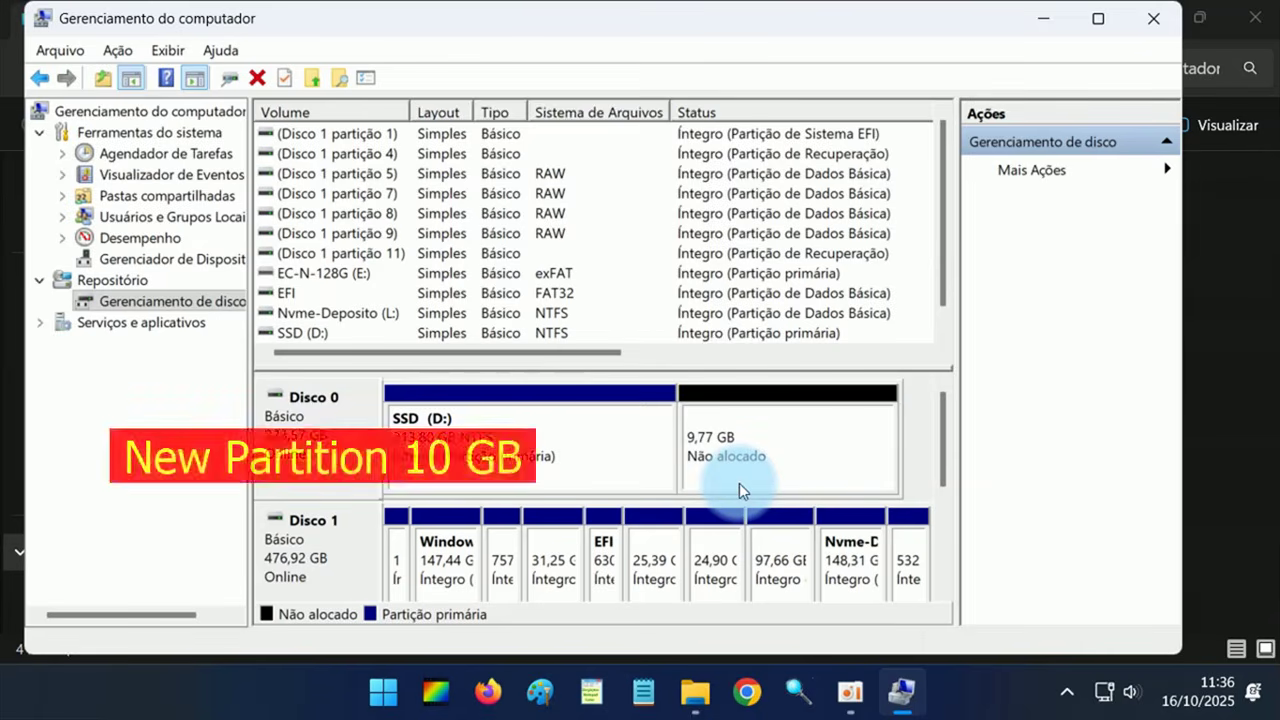
Start a new simple volume in the unallocated space on Disco 0, using the full size and drive letter F
right_click(739, 483)
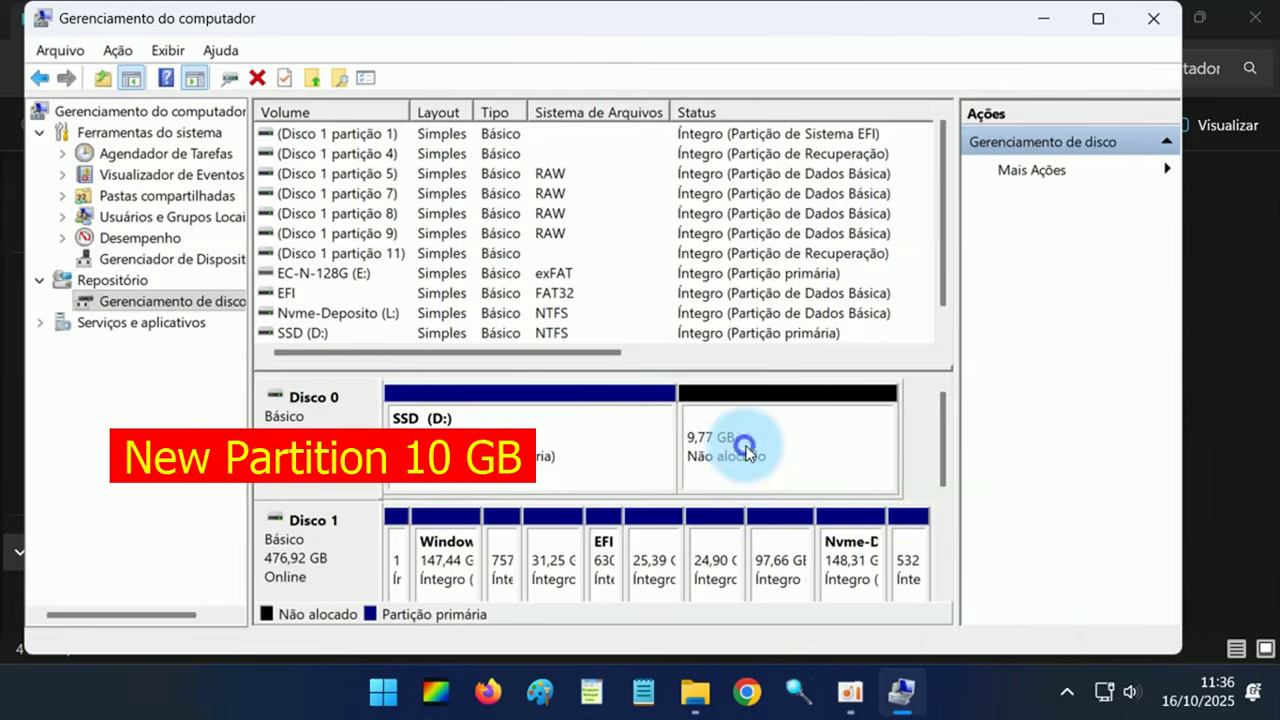
left_click(821, 463)
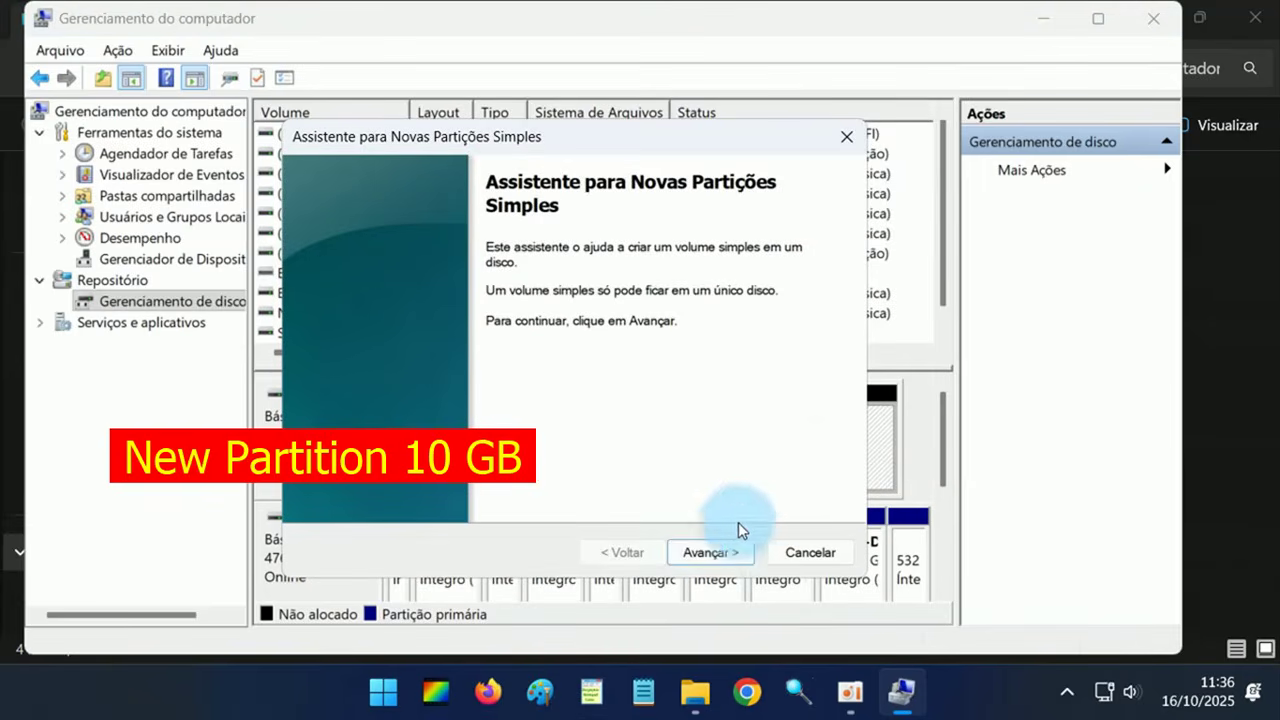
left_click(713, 550)
left_click(713, 552)
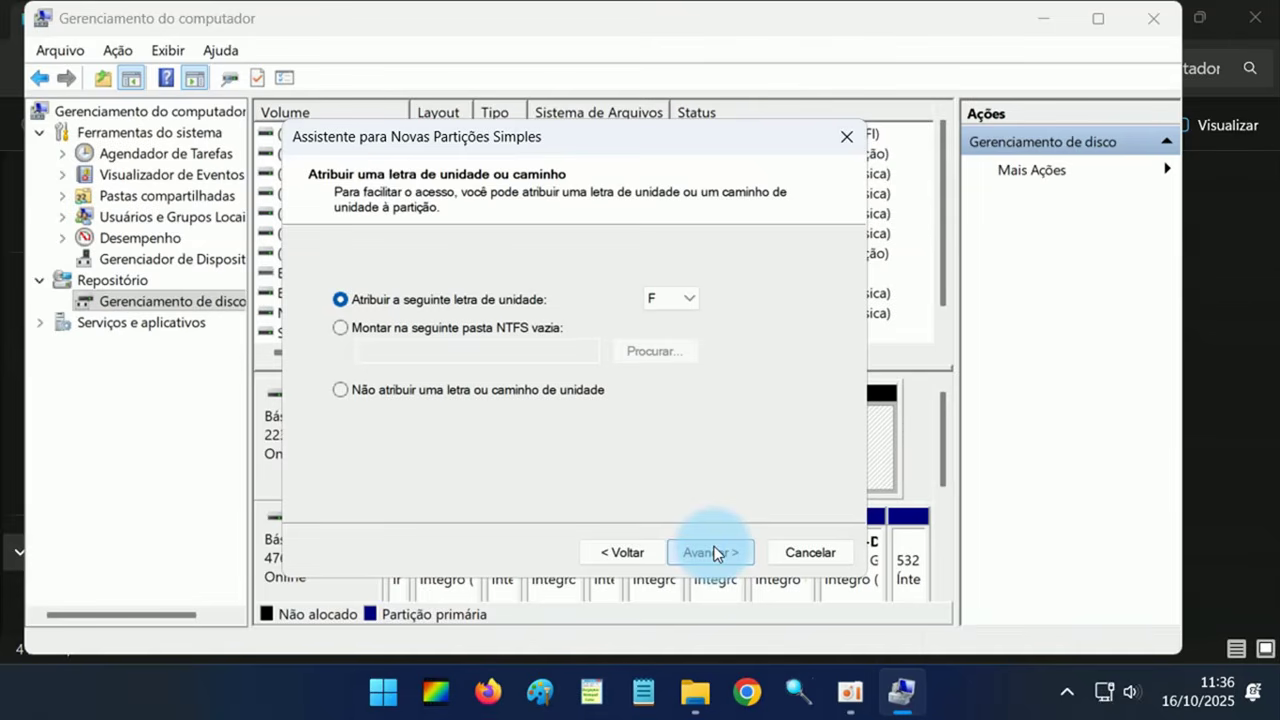
left_click(714, 552)
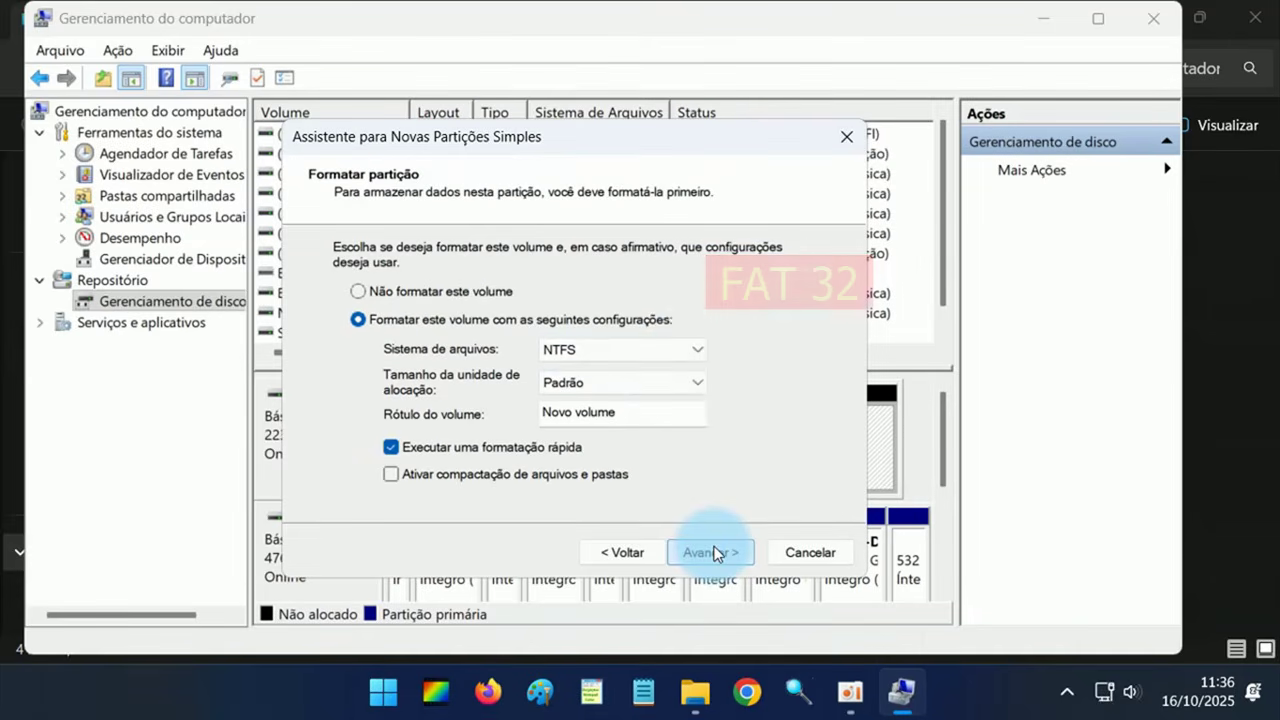
Create the new partition with FAT32 formatting and the volume label LiveUbuntu, and close Computer Management
left_click(694, 349)
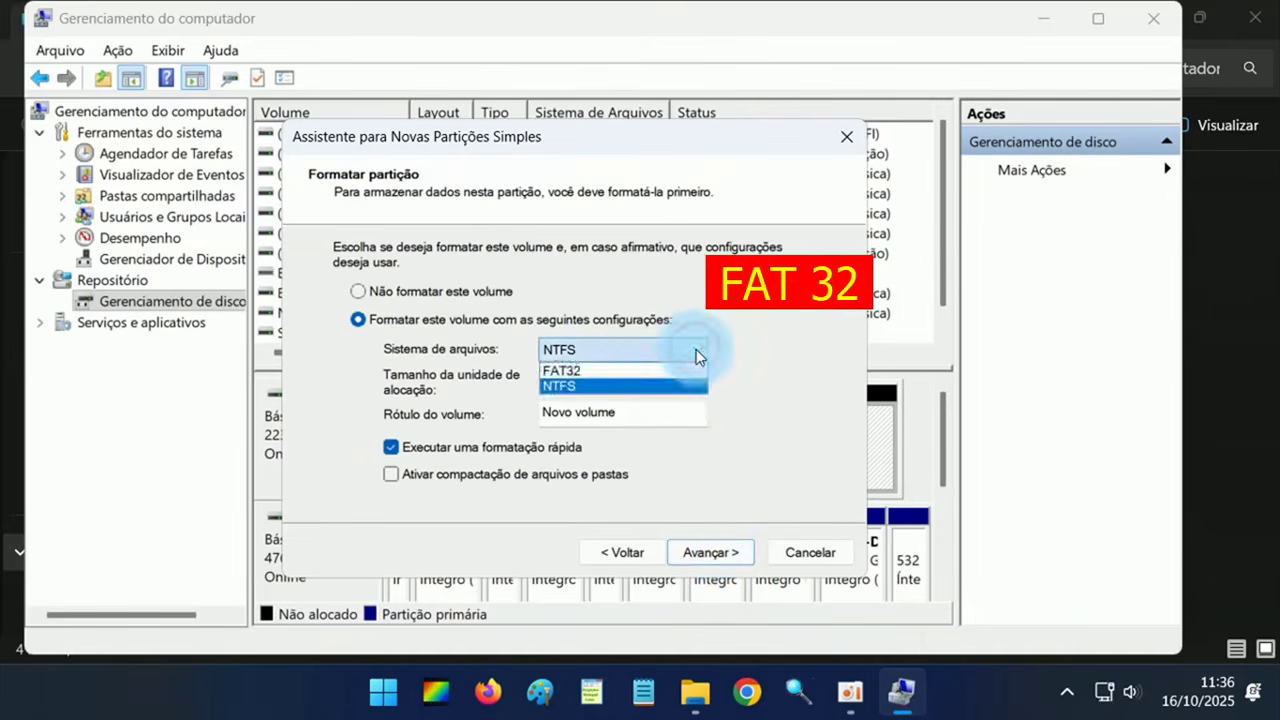
left_click(625, 370)
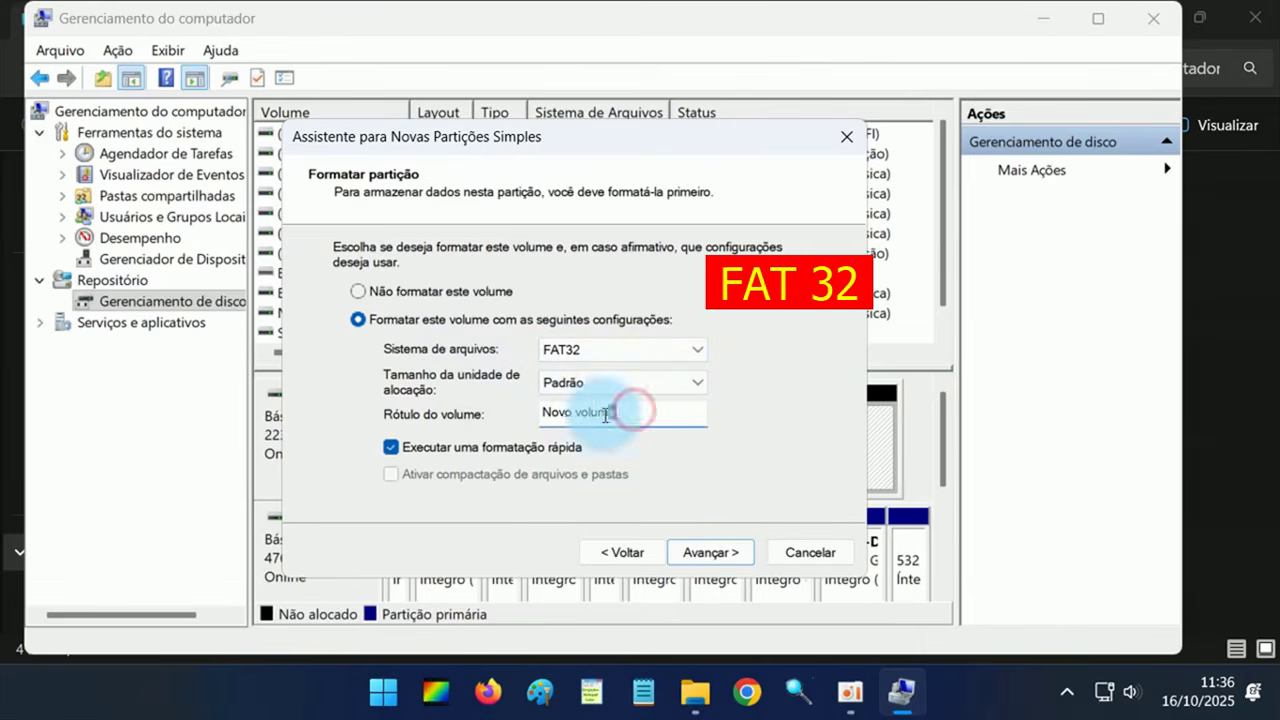
left_click_drag(630, 410, 504, 414)
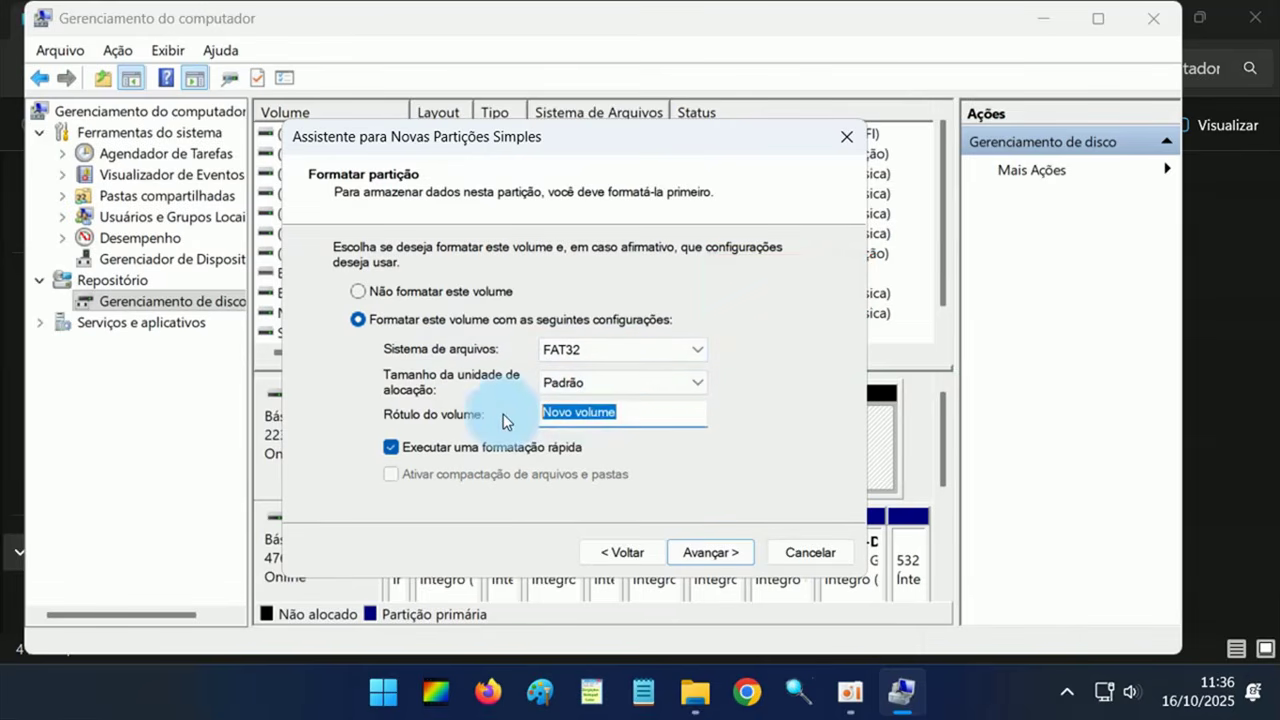
type("LiveUbuntu")
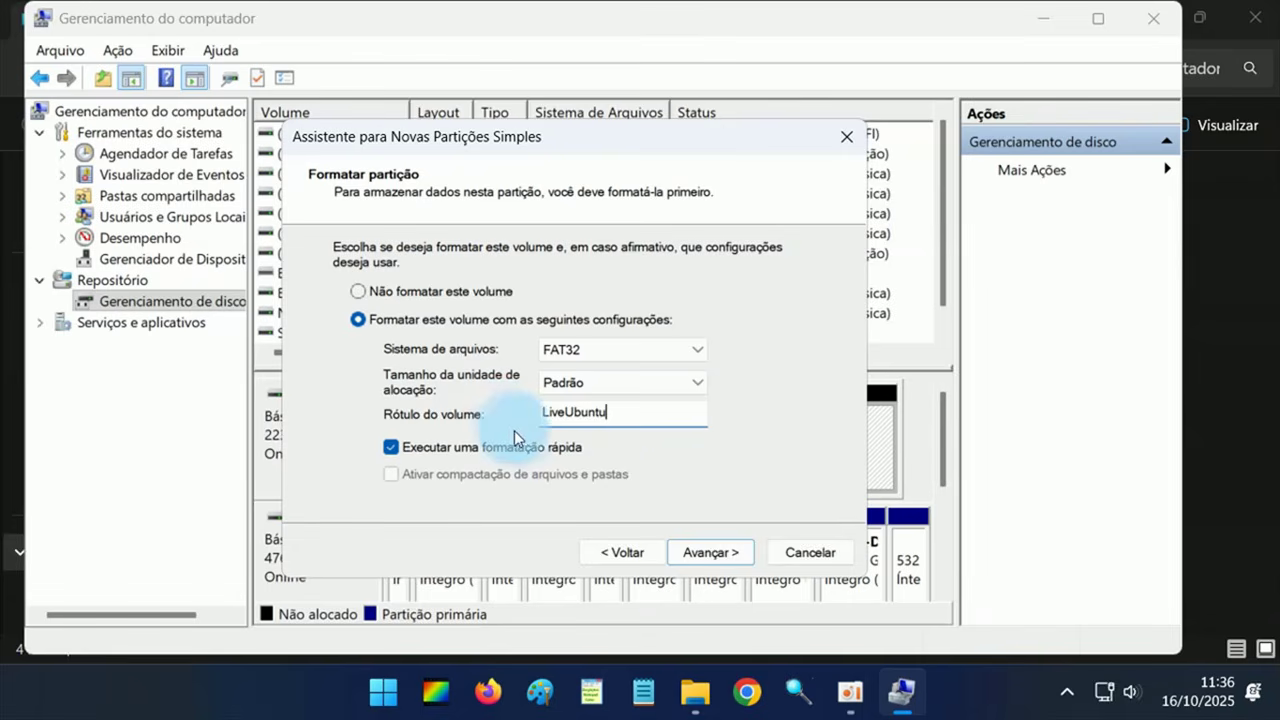
left_click(708, 552)
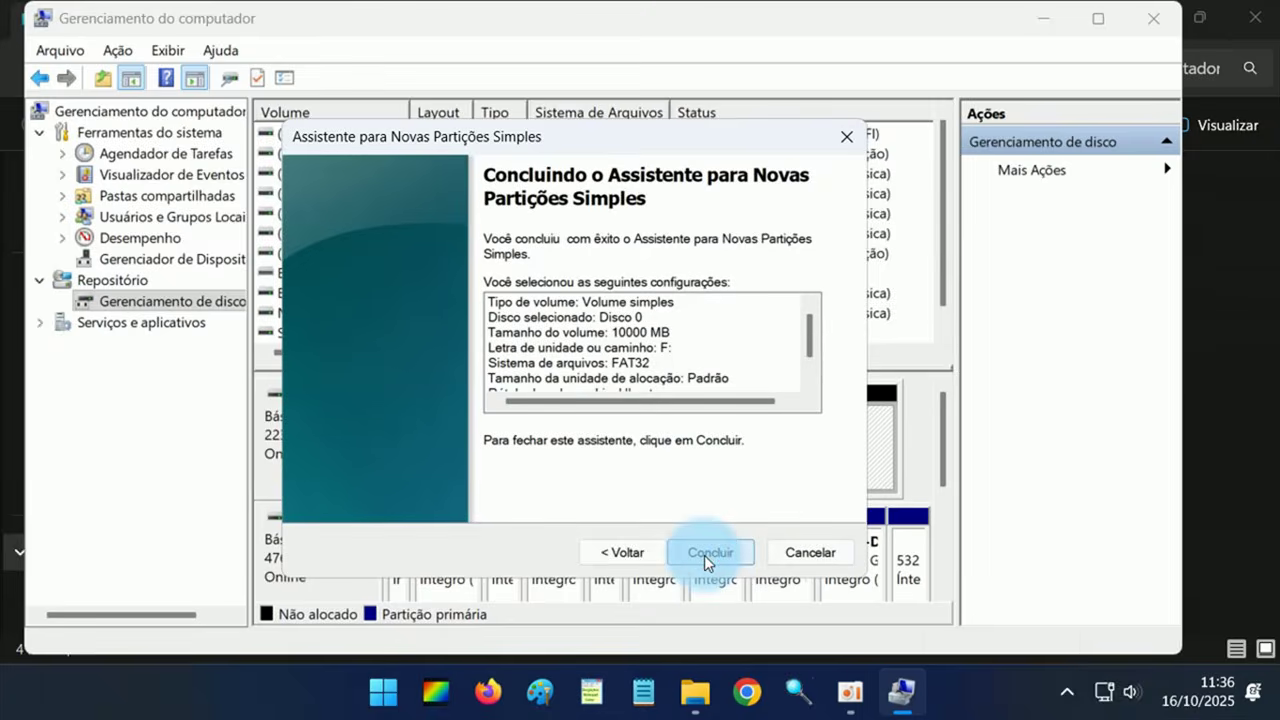
left_click(712, 556)
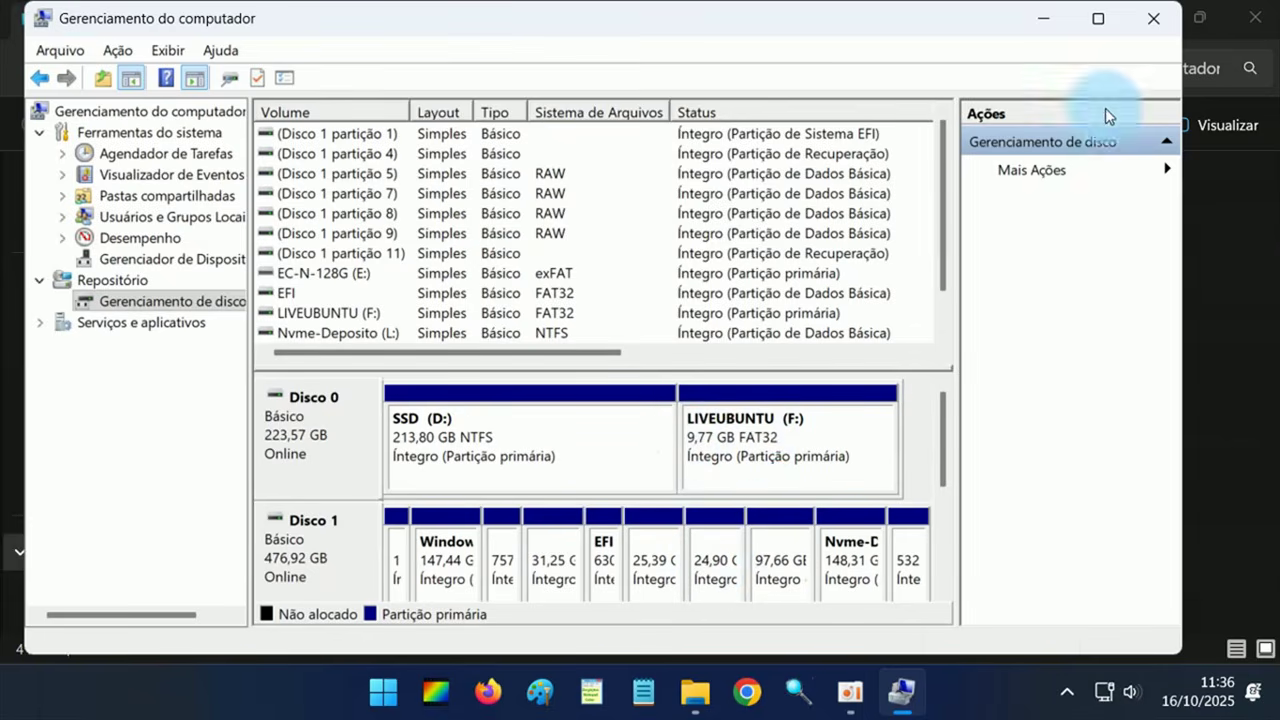
left_click(1150, 19)
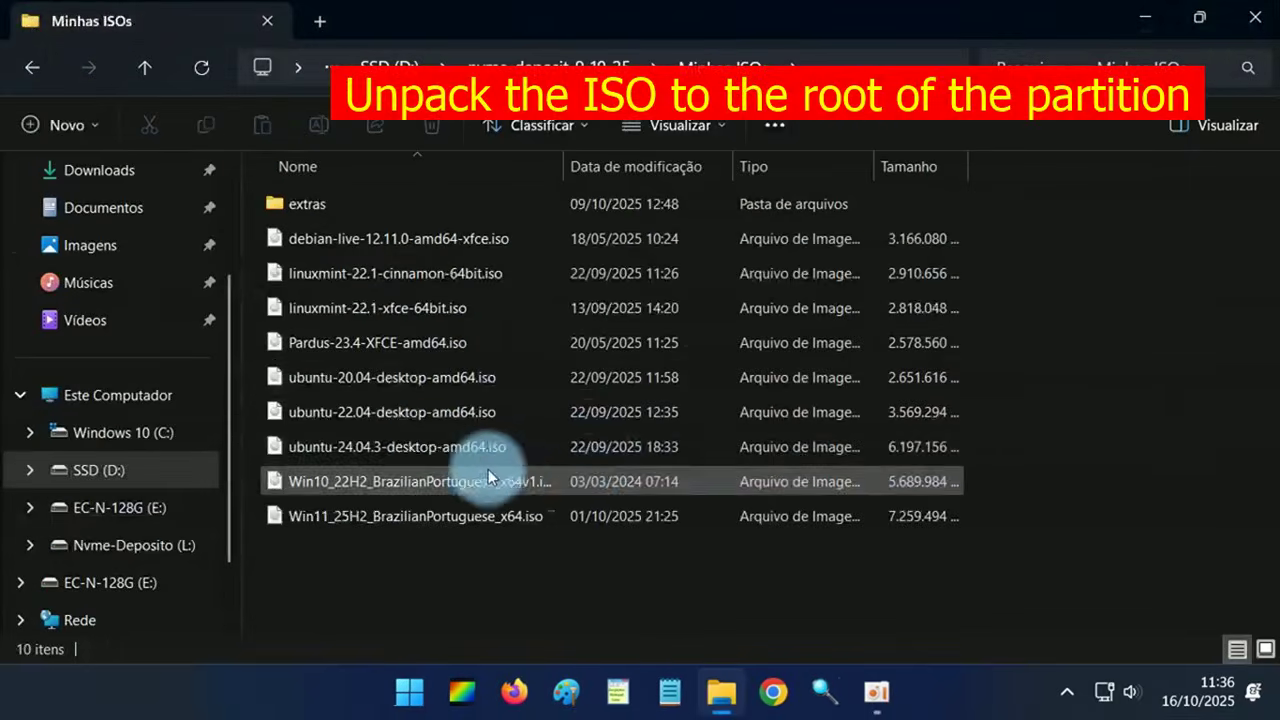
Open the 7-Zip extraction settings for ubuntu-24.04.3-desktop-amd64.iso and leave the separate subfolder option off
left_click(431, 444)
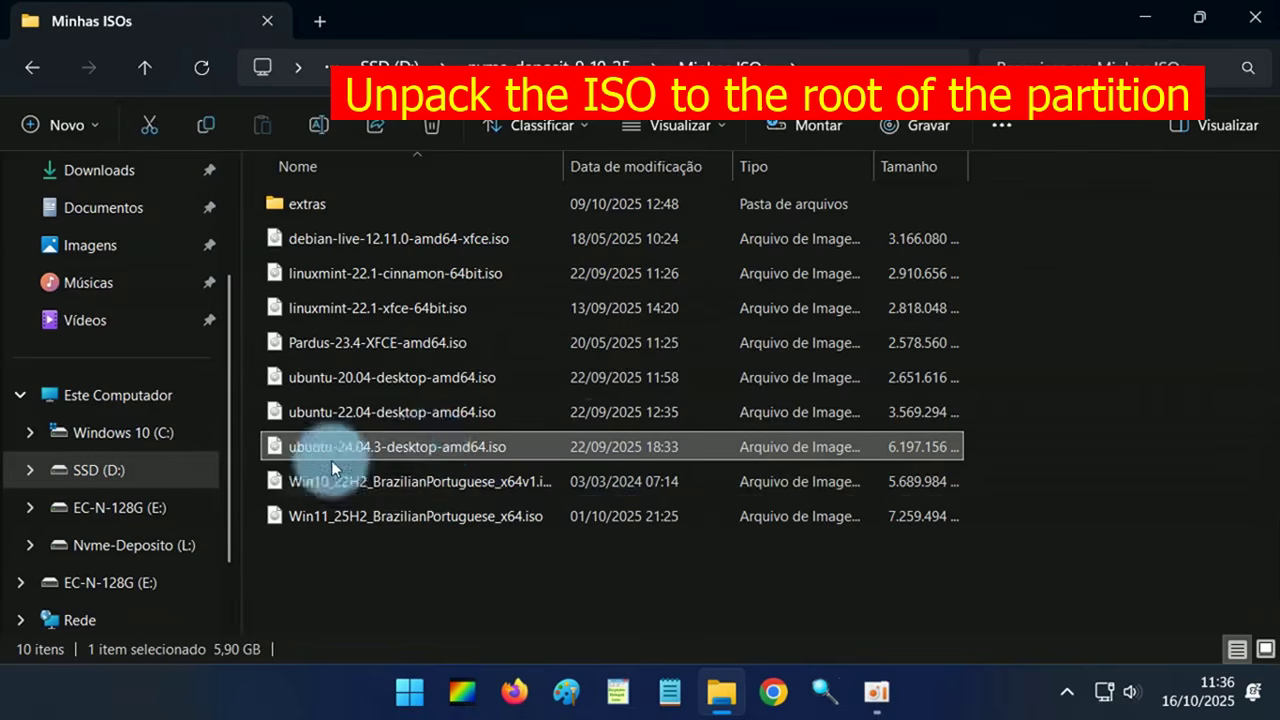
right_click(478, 450)
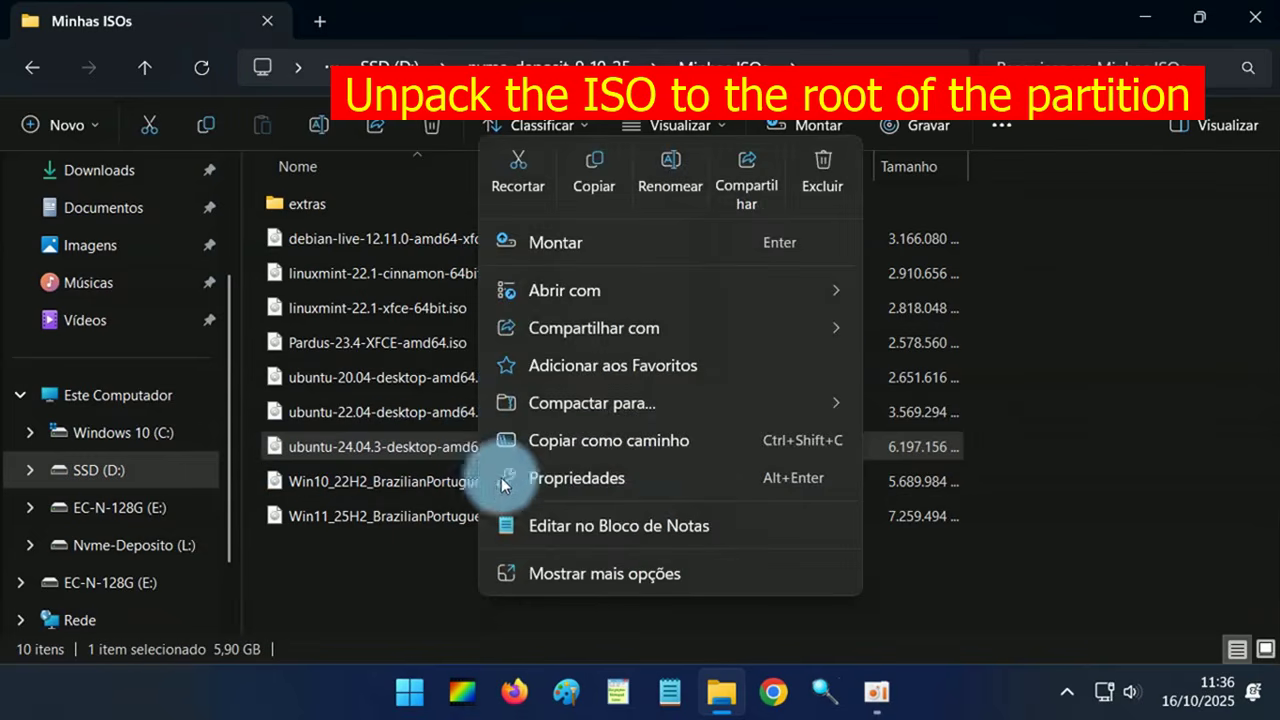
left_click(569, 571)
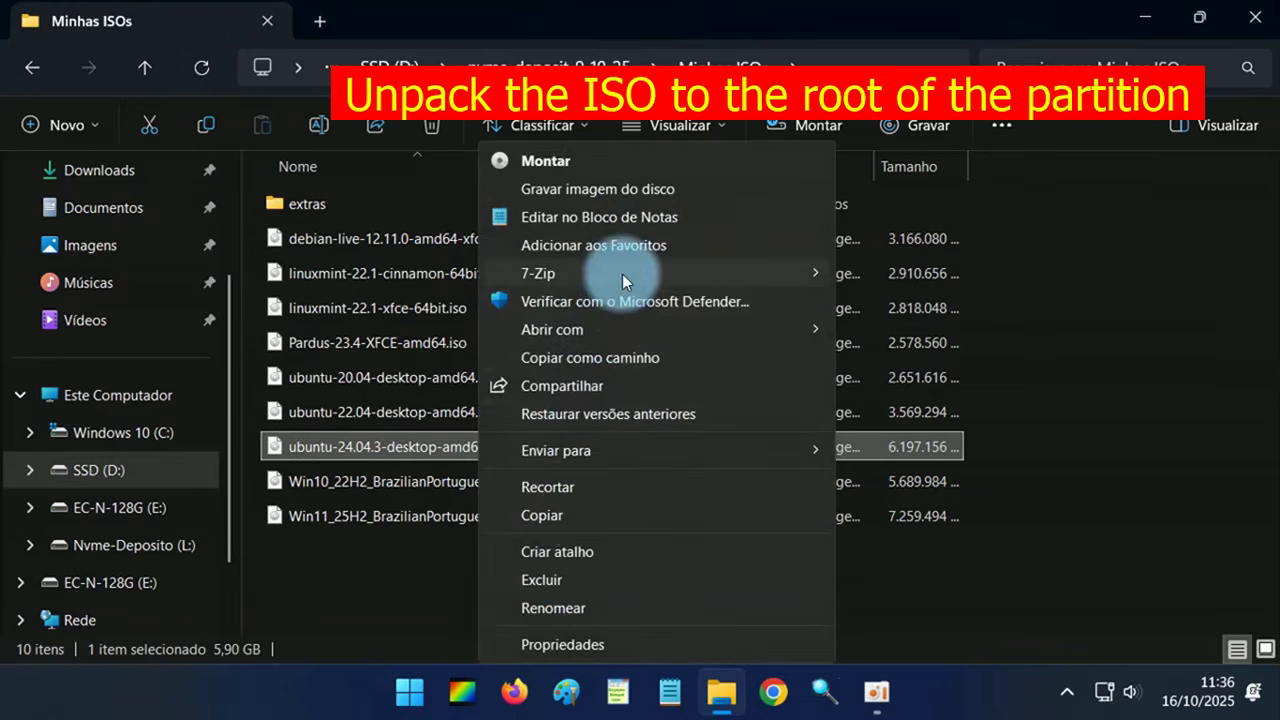
mouse_move(622, 274)
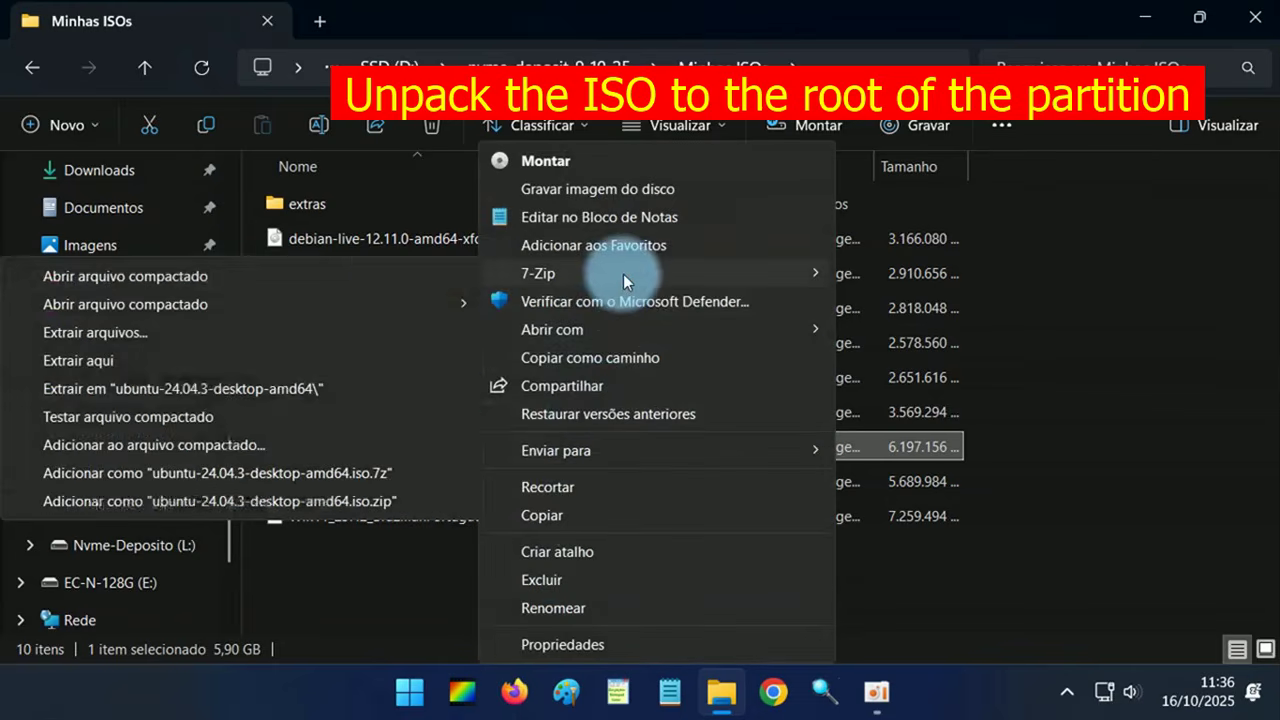
left_click(239, 328)
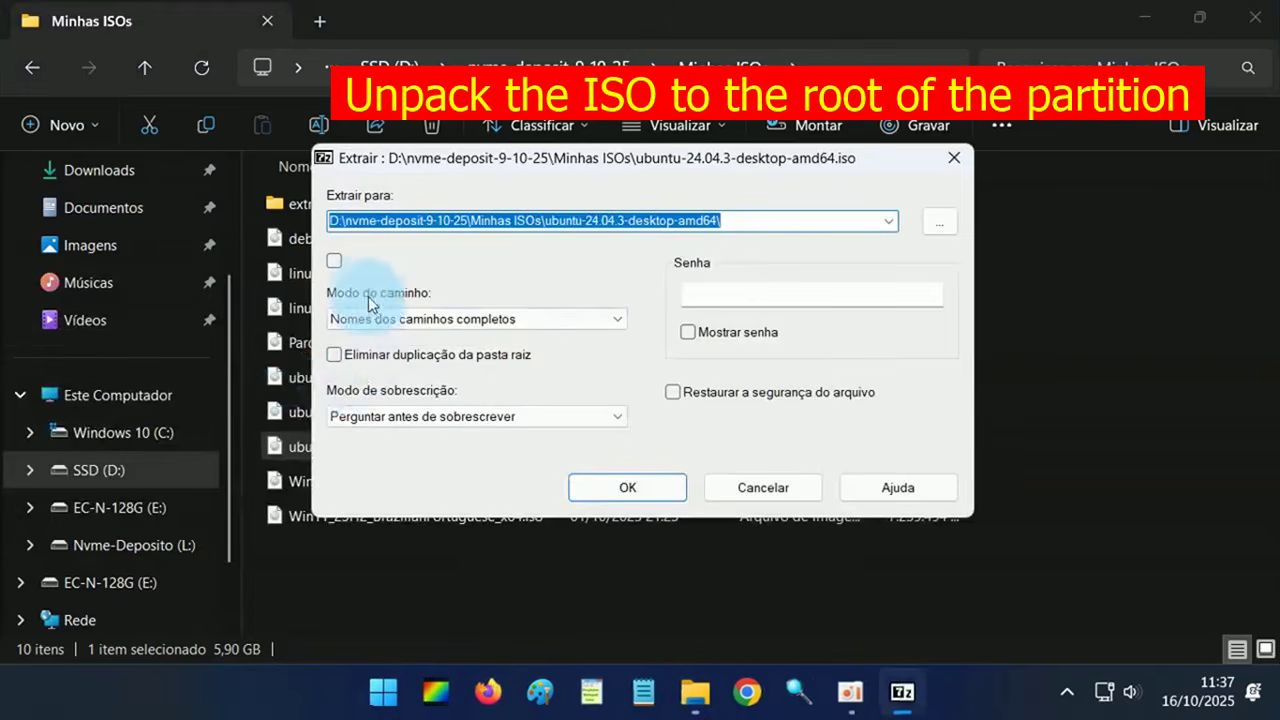
left_click(339, 263)
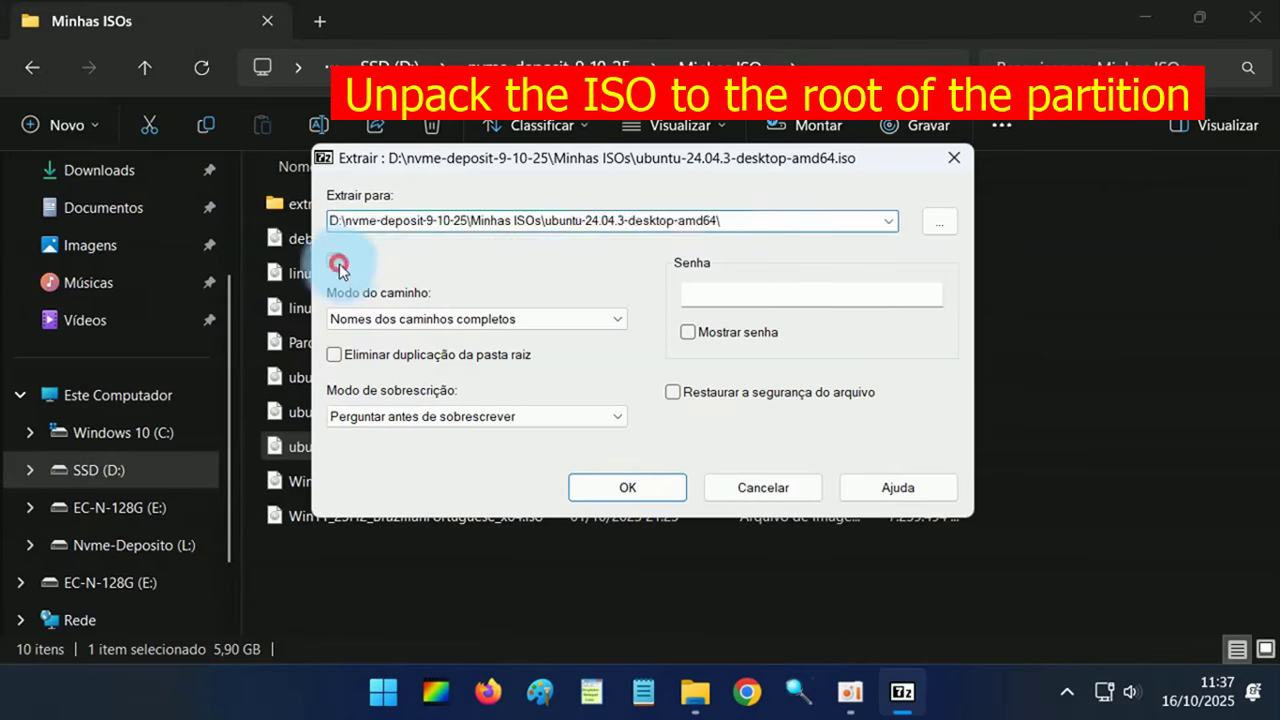
left_click(339, 263)
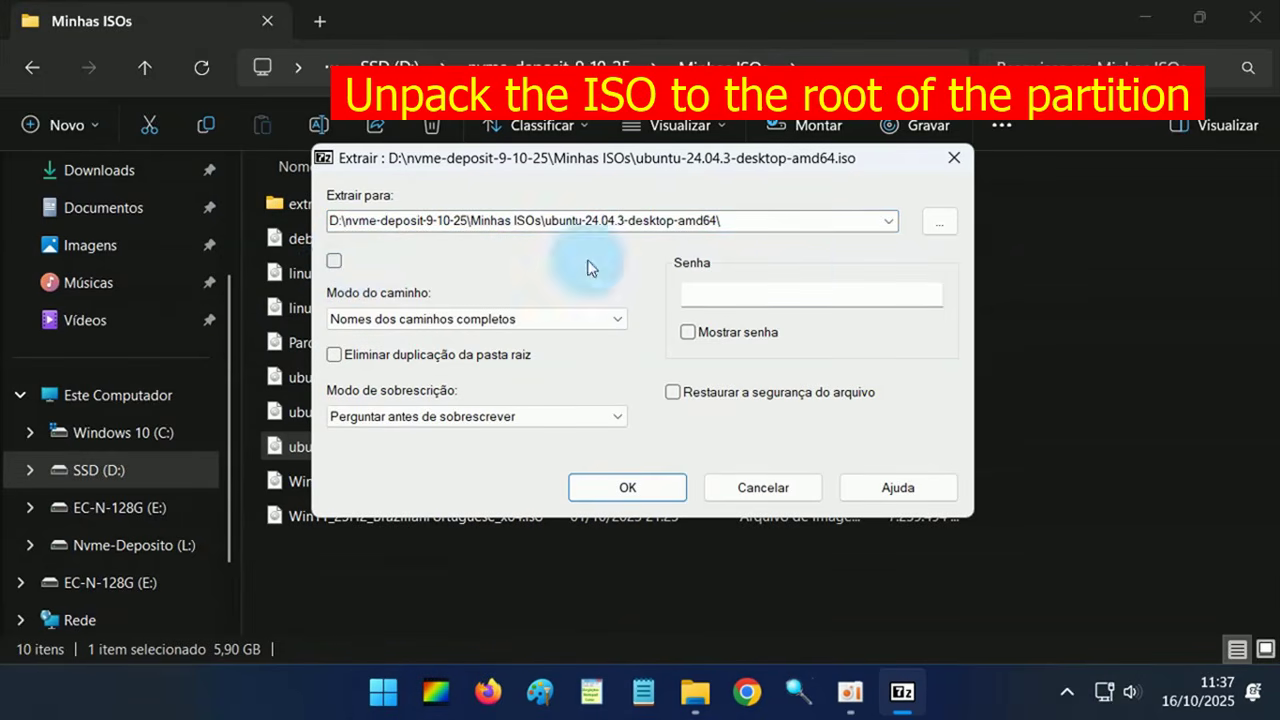
Set the LIVEUBUNTU (F:) drive as the destination for the extracted files
left_click(940, 222)
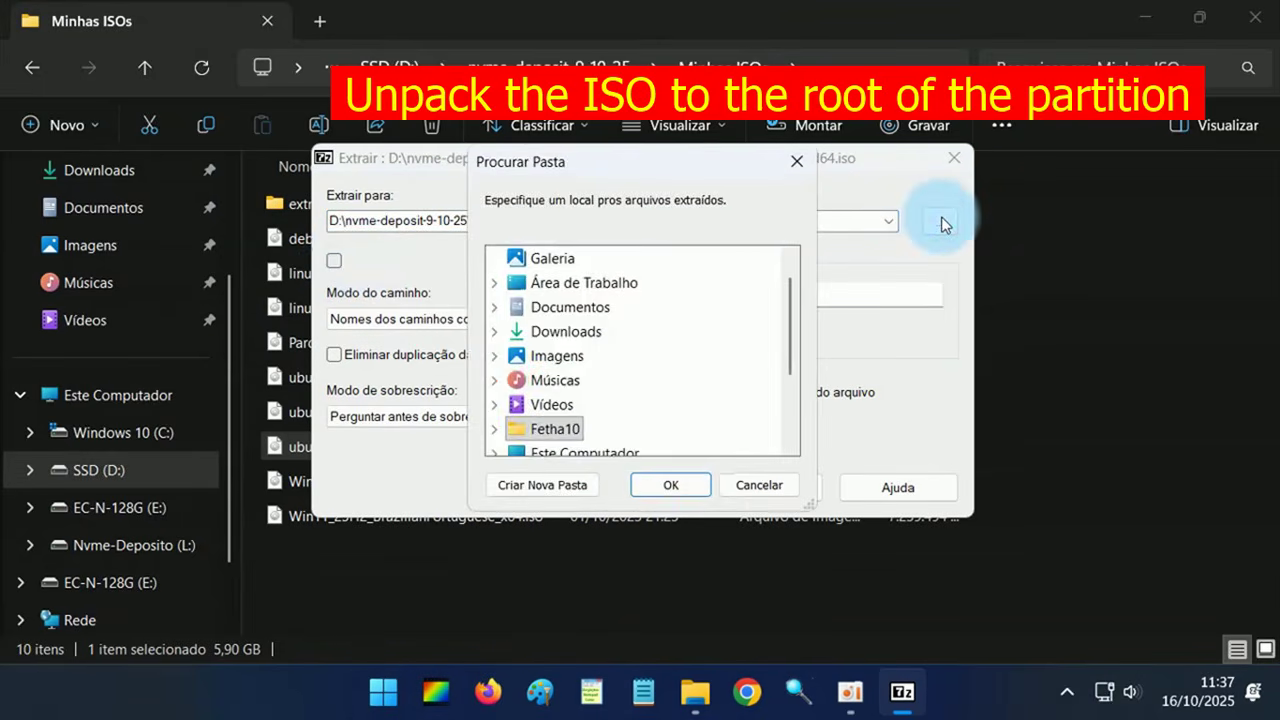
left_click_drag(787, 341, 782, 404)
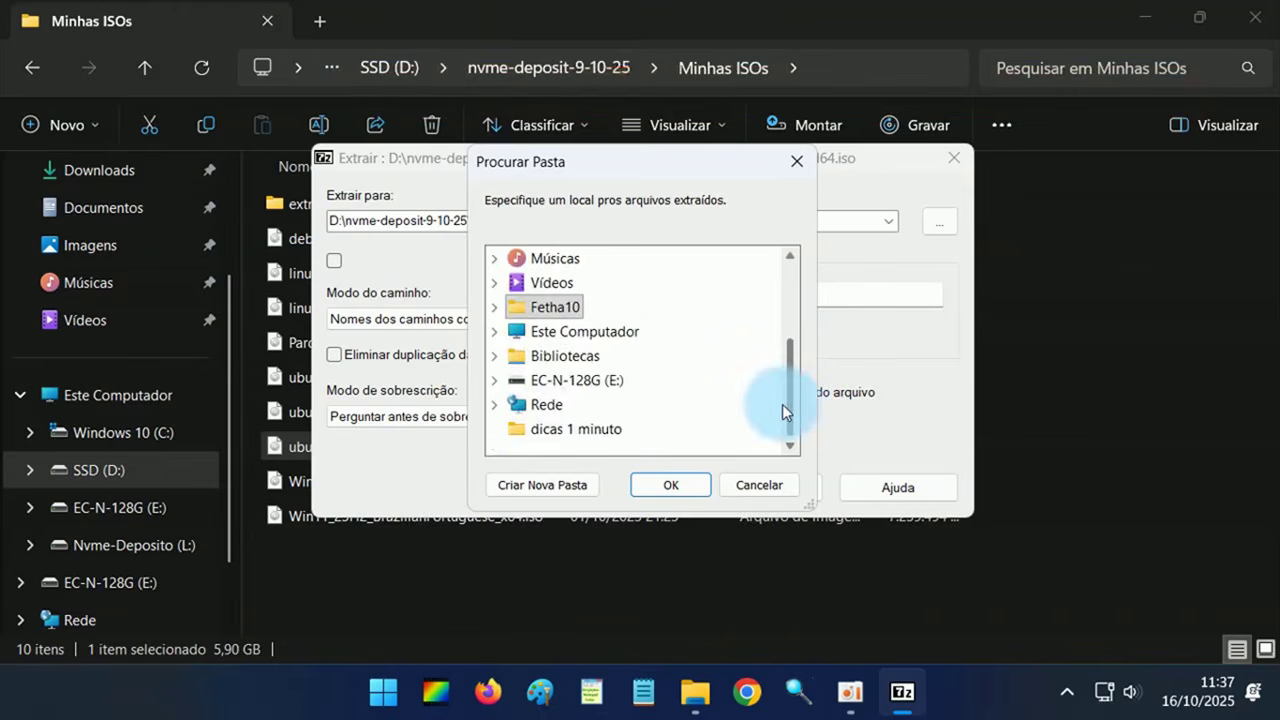
left_click(495, 332)
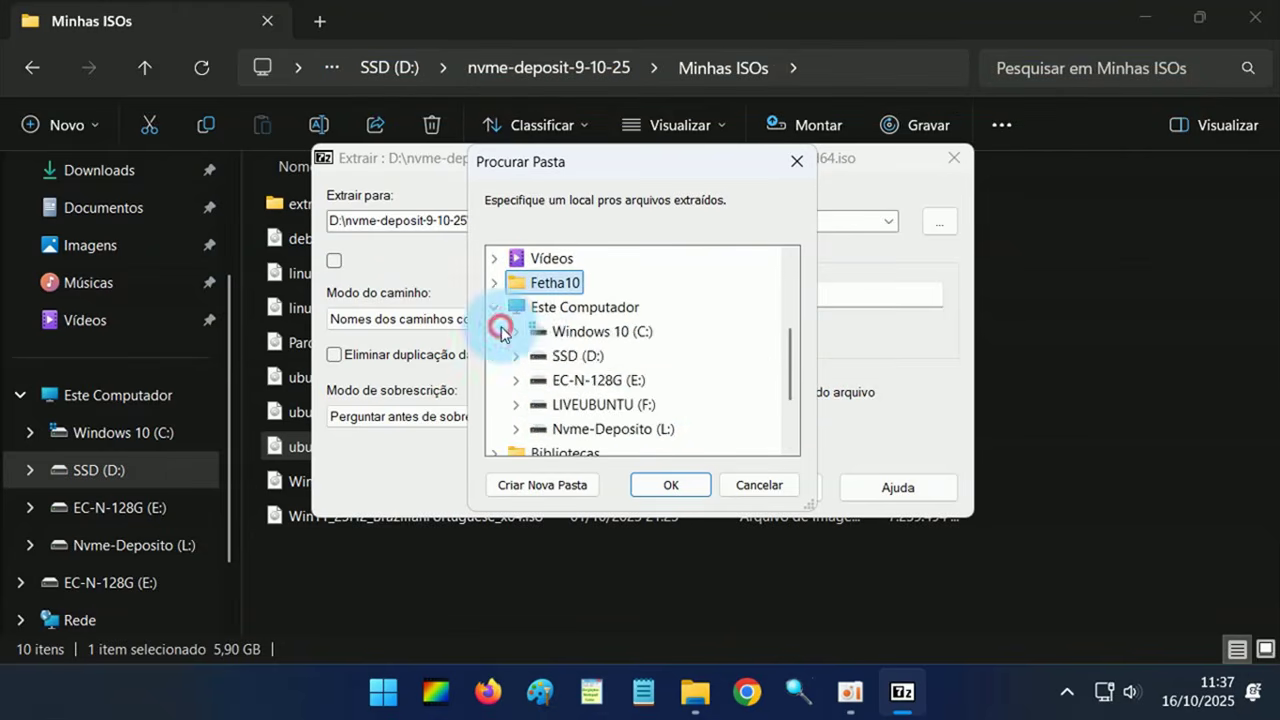
left_click(600, 406)
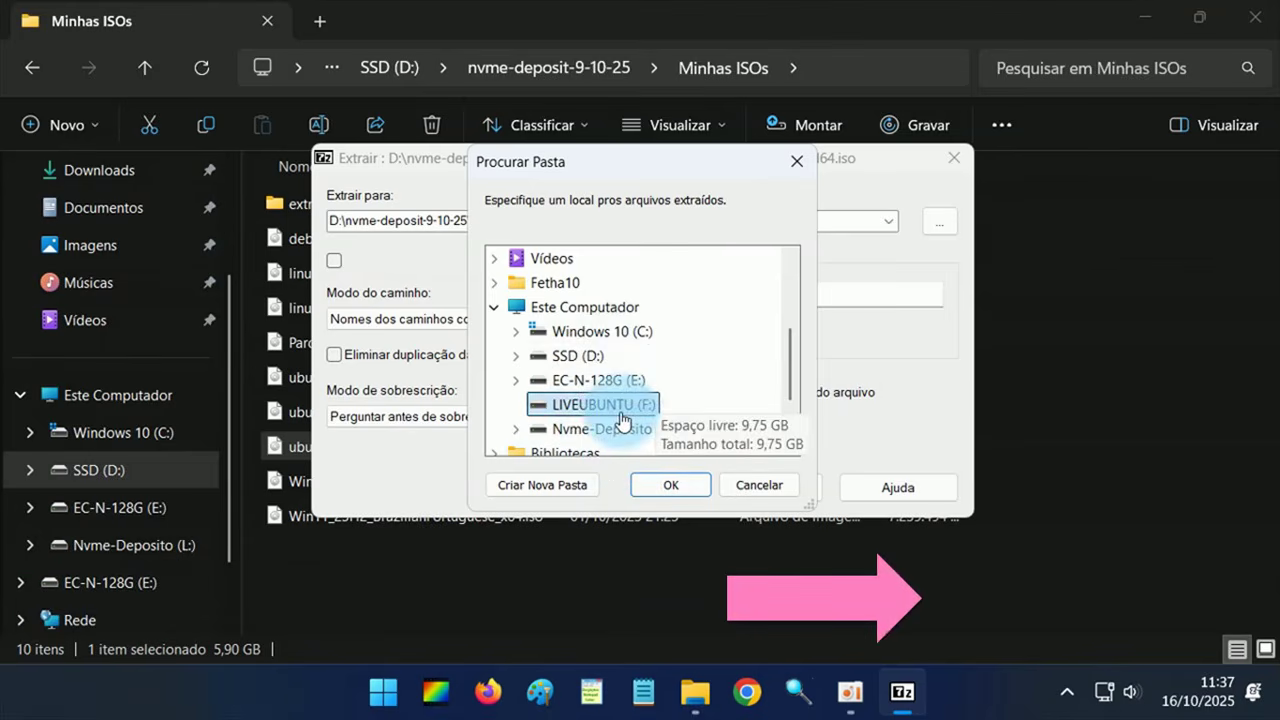
left_click(657, 484)
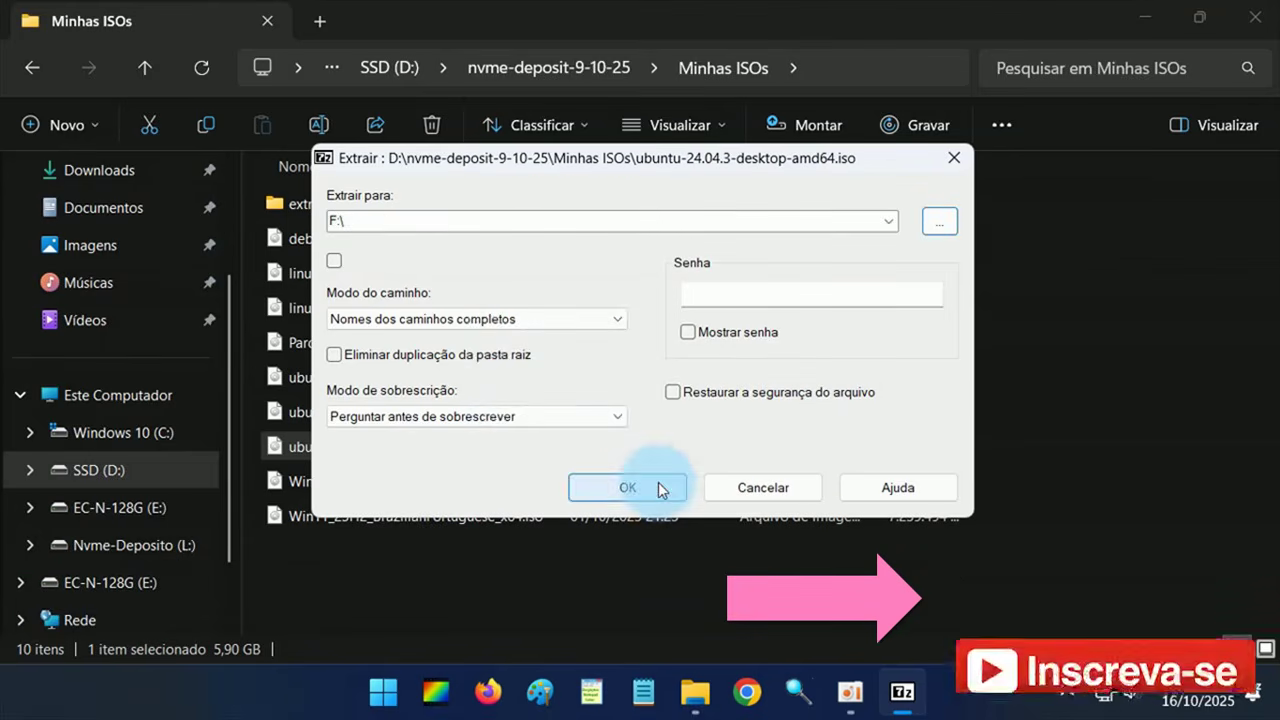
Extract the Ubuntu ISO directly to the root of F:\ with the subfolder option off
double_click(374, 221)
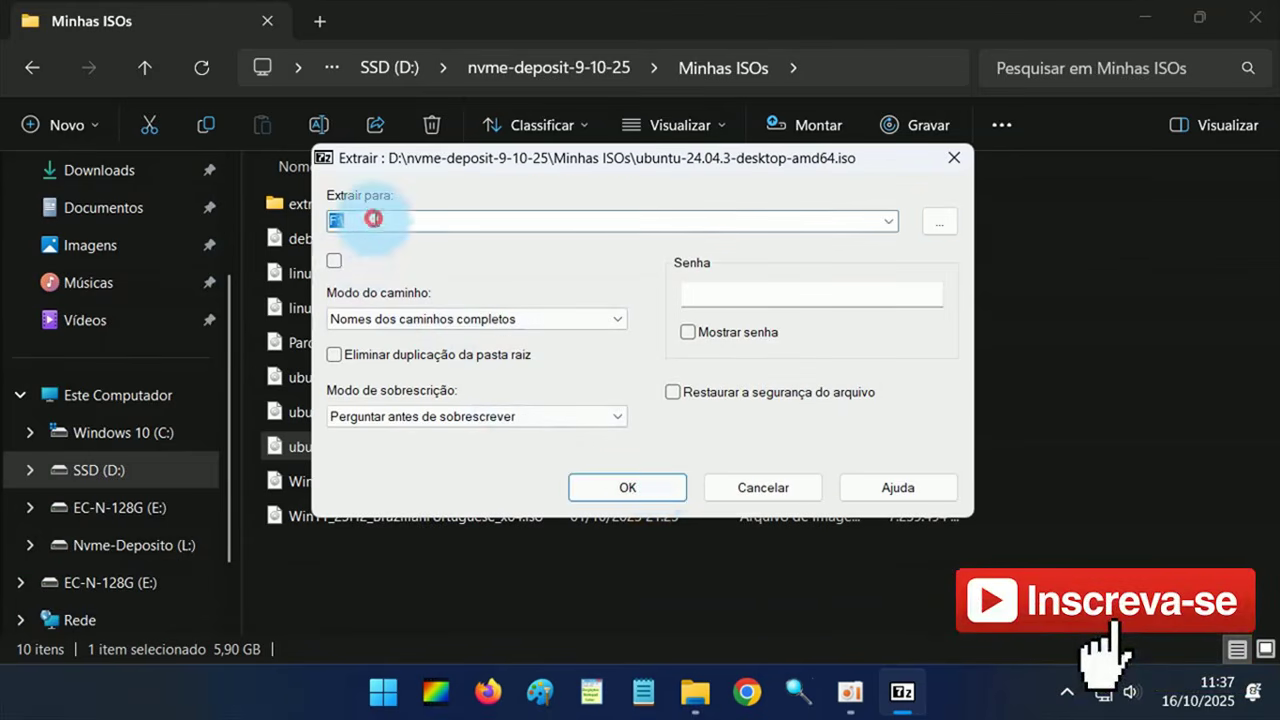
left_click(332, 263)
left_click(333, 263)
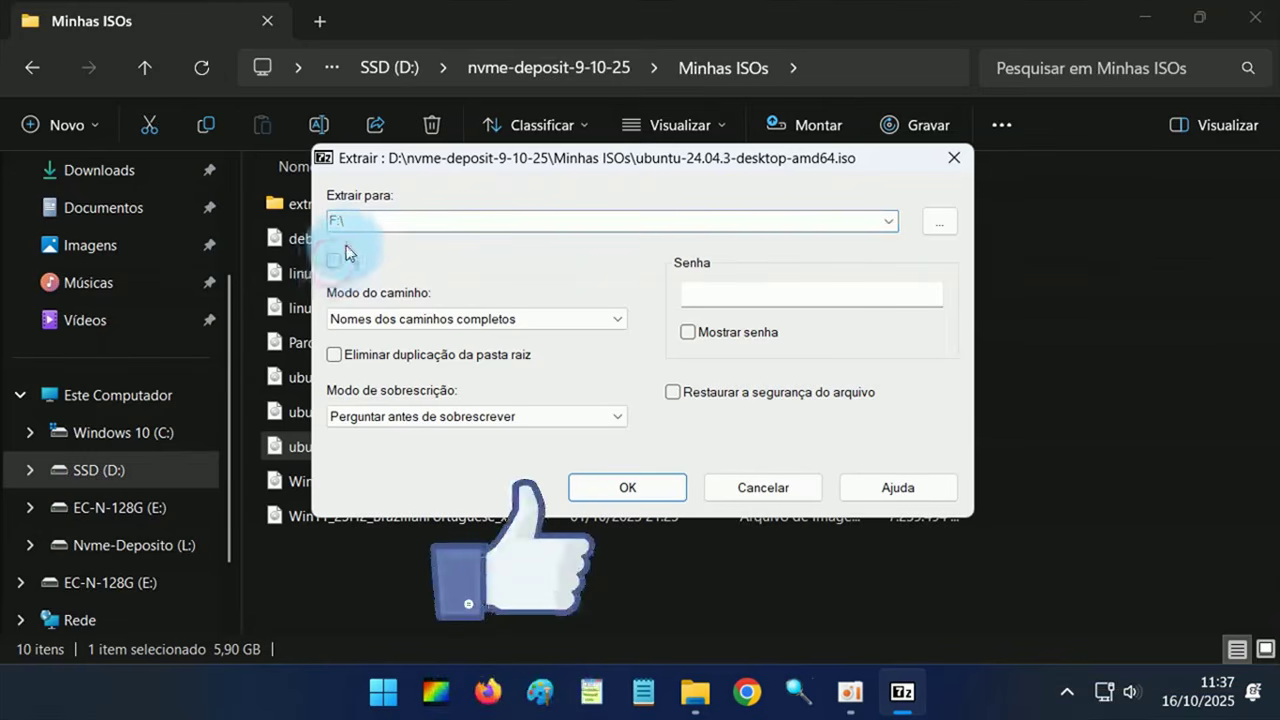
double_click(366, 221)
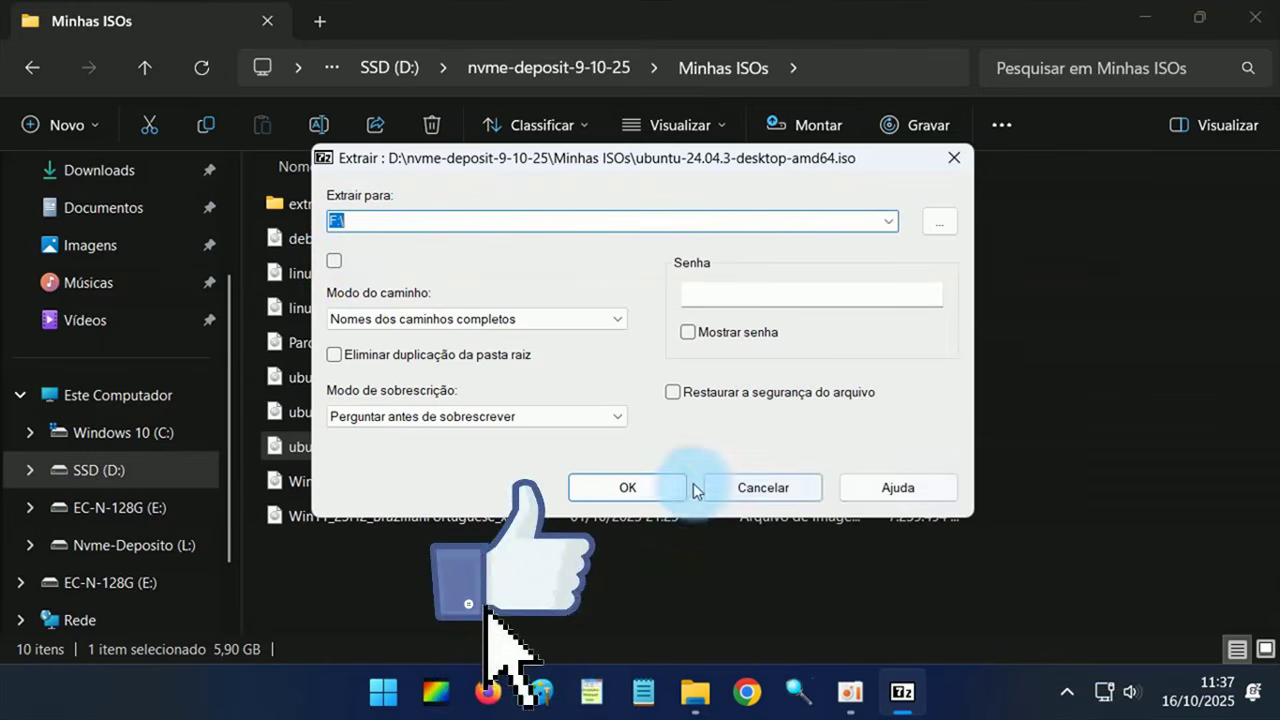
left_click(657, 489)
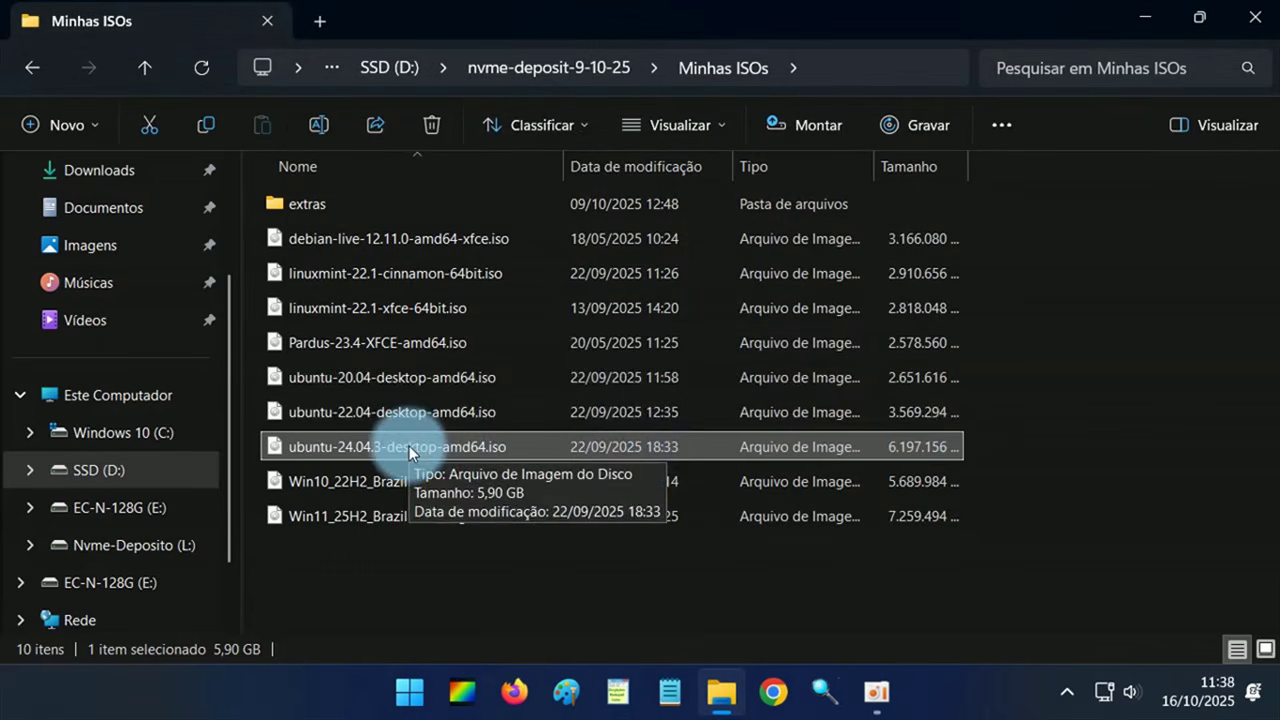
Open the EFI\boot folder on the LIVEUBUNTU (F:) partition
scroll(182, 326, "down", 1)
left_click(182, 326)
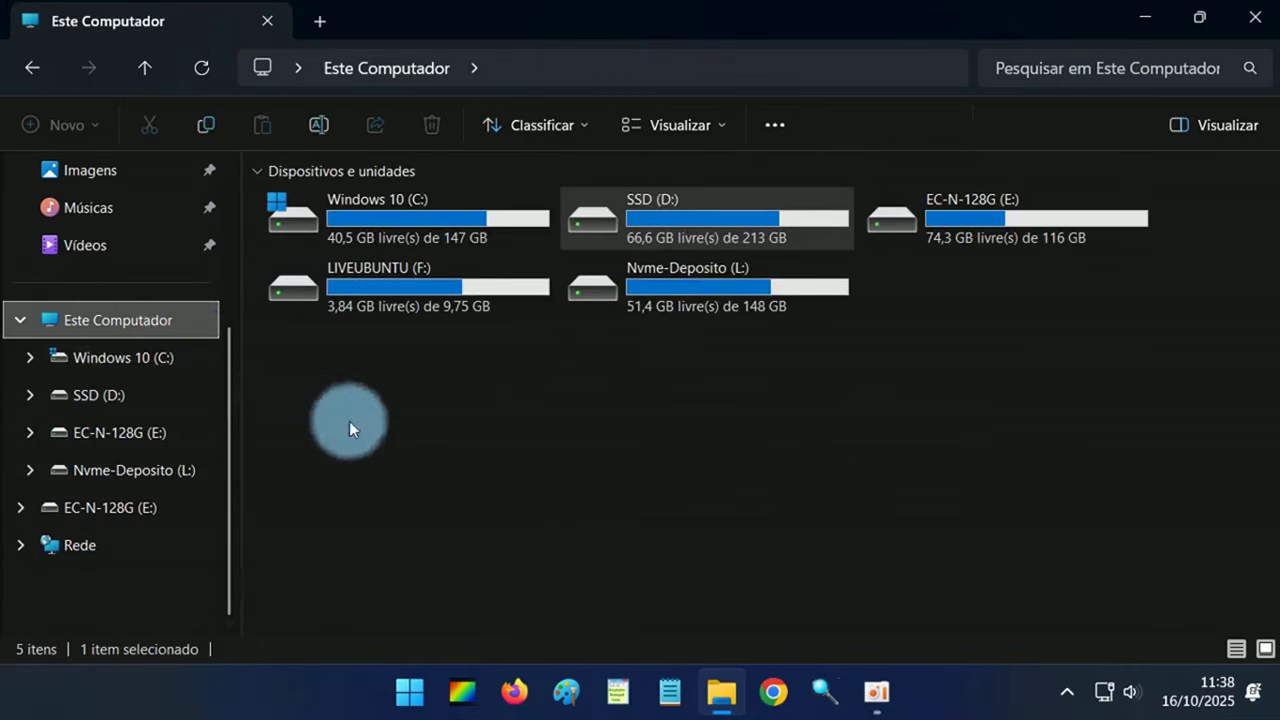
double_click(407, 297)
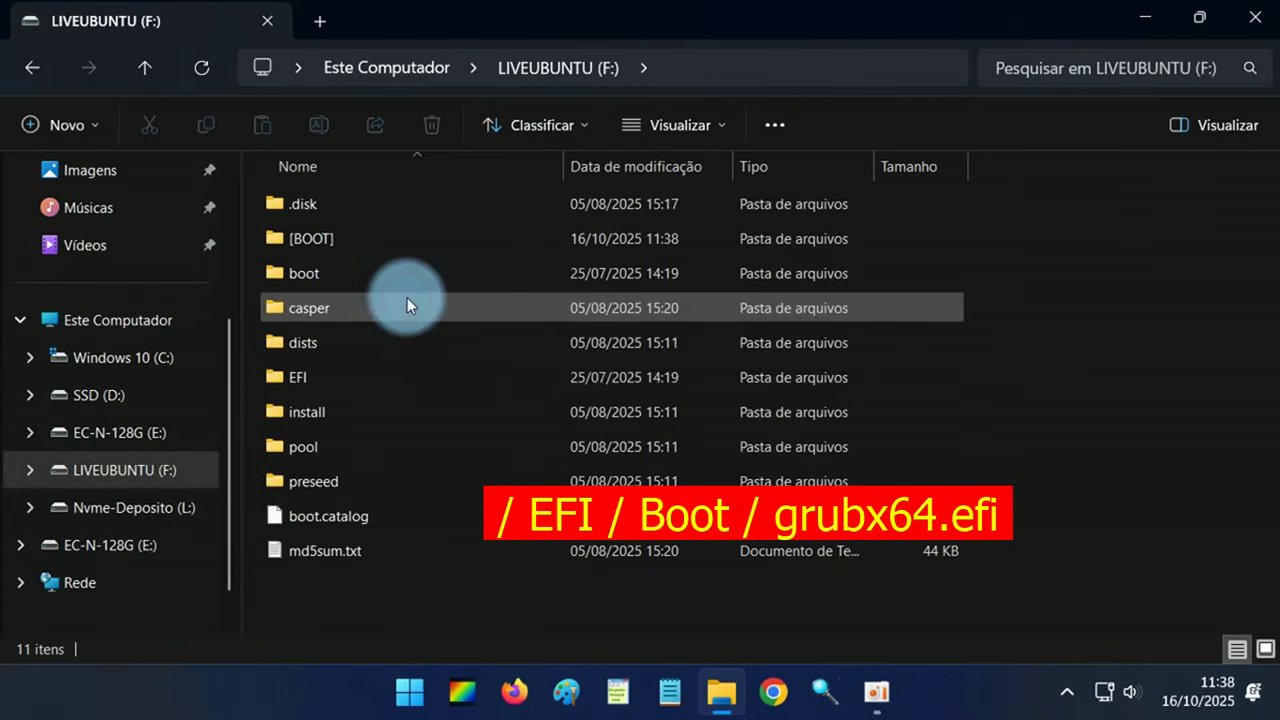
left_click(357, 385)
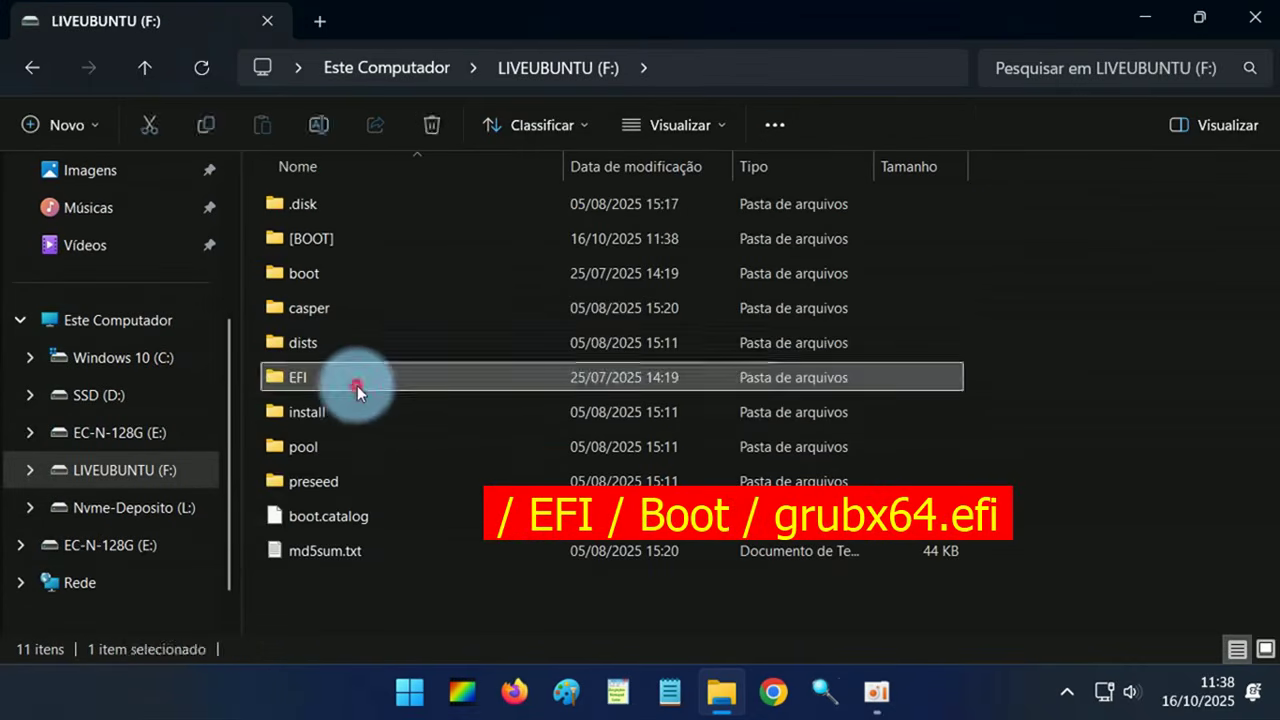
double_click(357, 385)
double_click(306, 201)
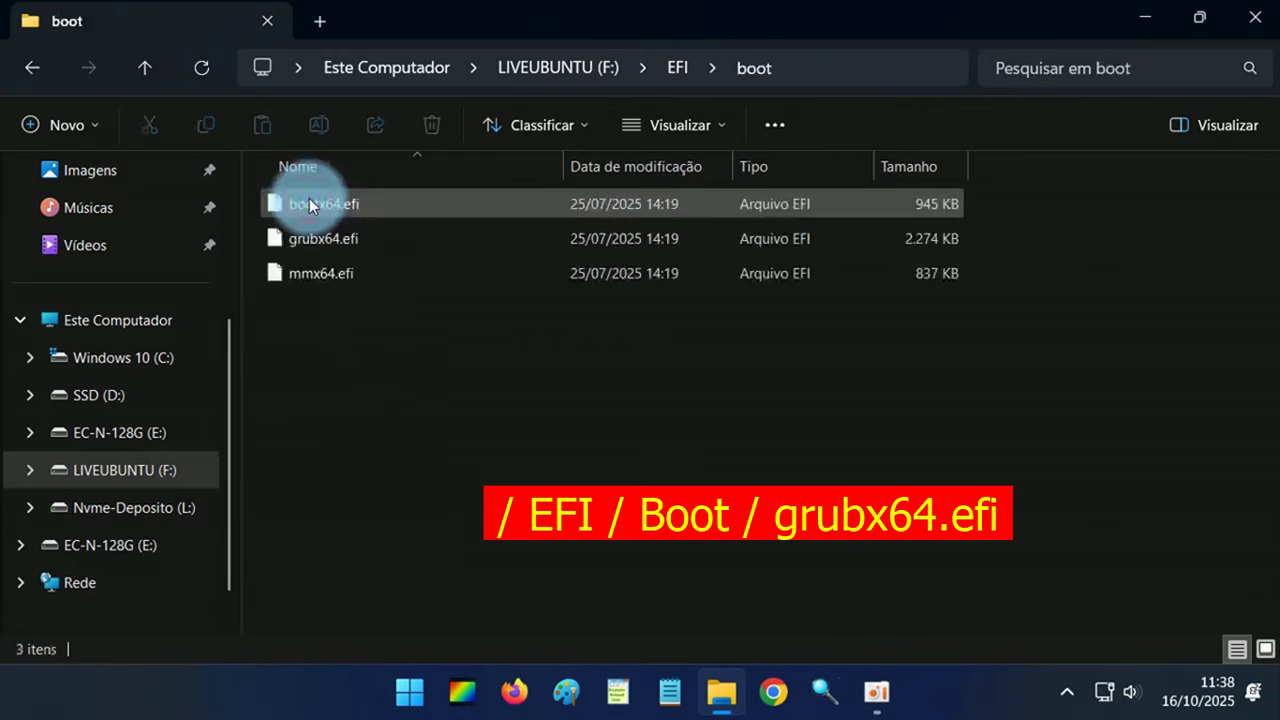
Open the properties of grubx64.efi and copy its file name
left_click(366, 233)
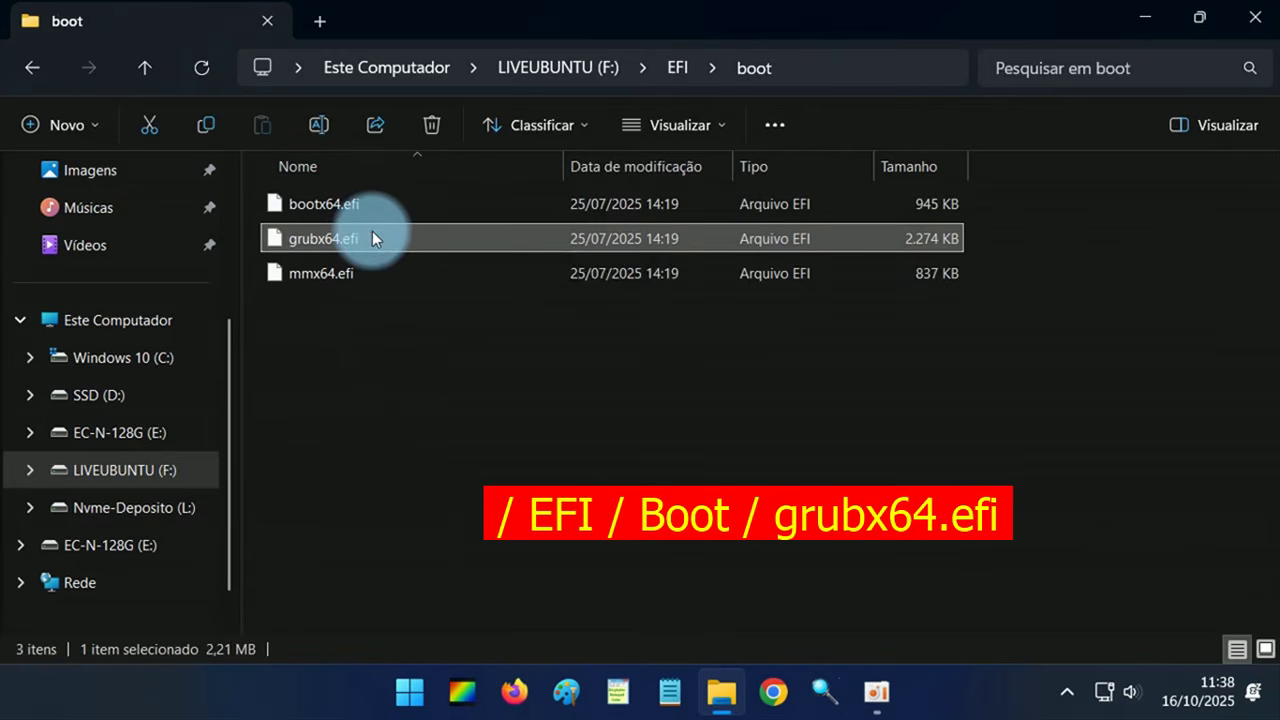
right_click(372, 231)
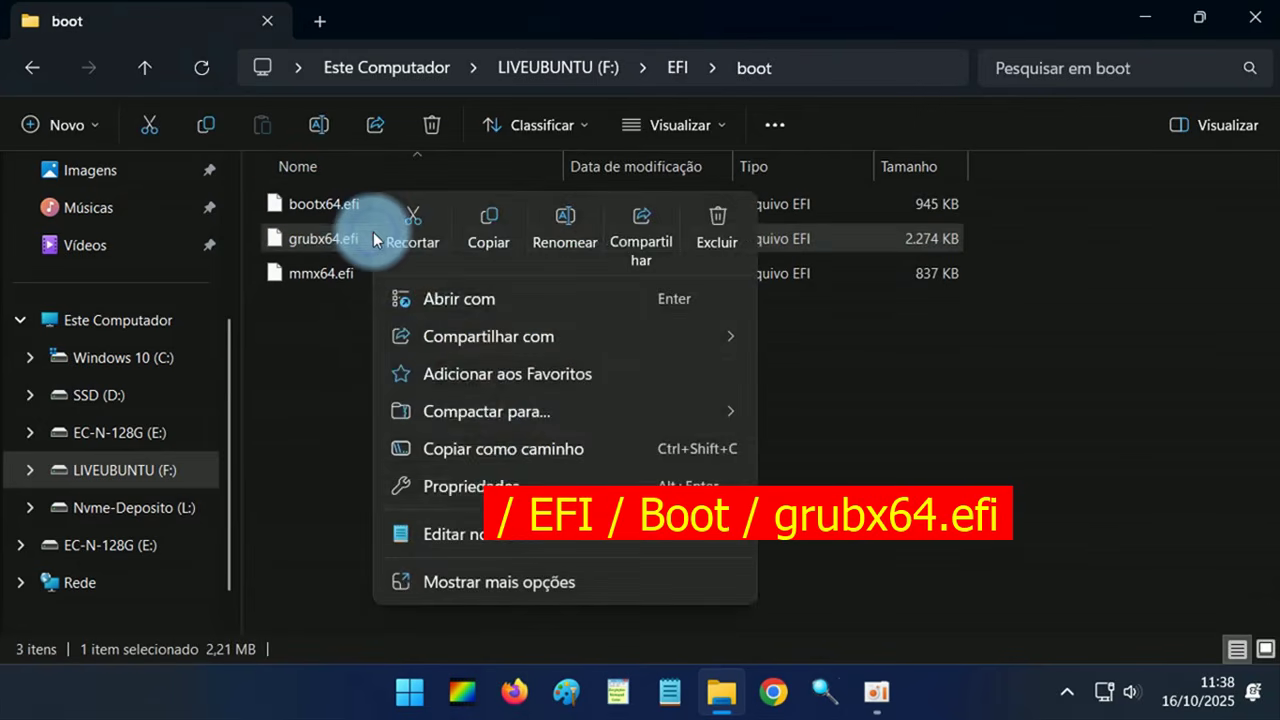
left_click(513, 481)
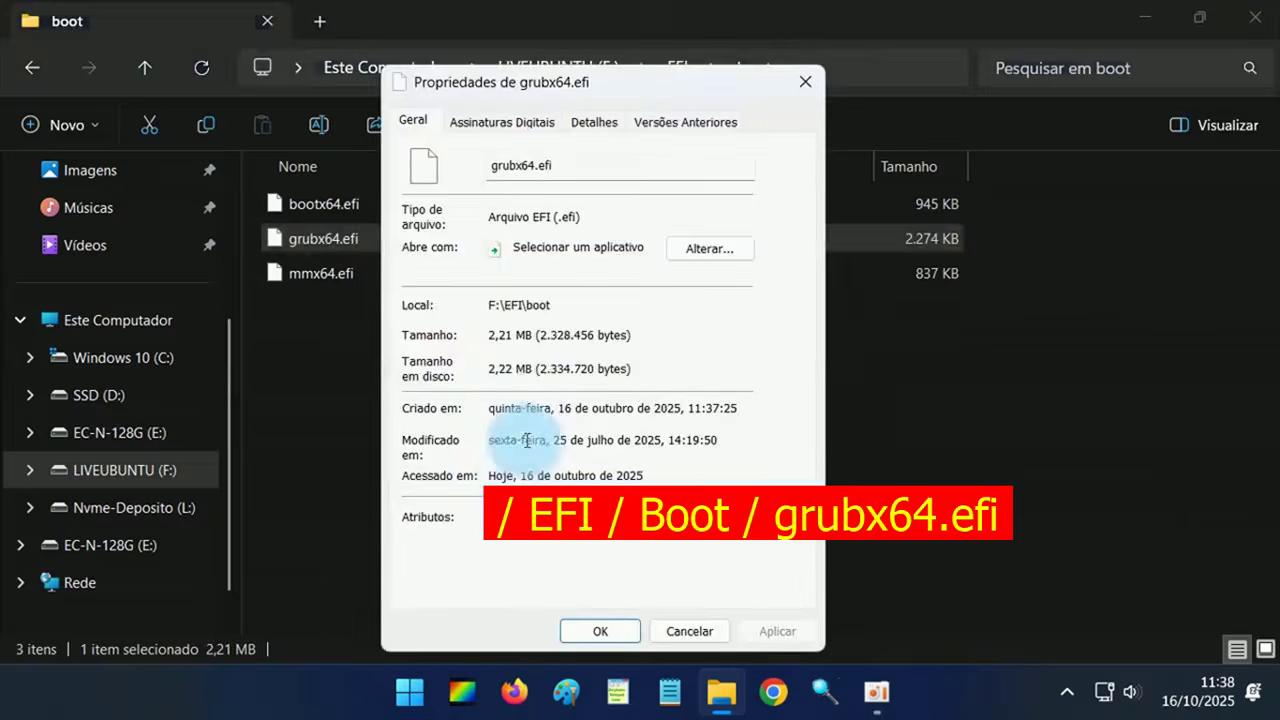
right_click(497, 168)
left_click(568, 239)
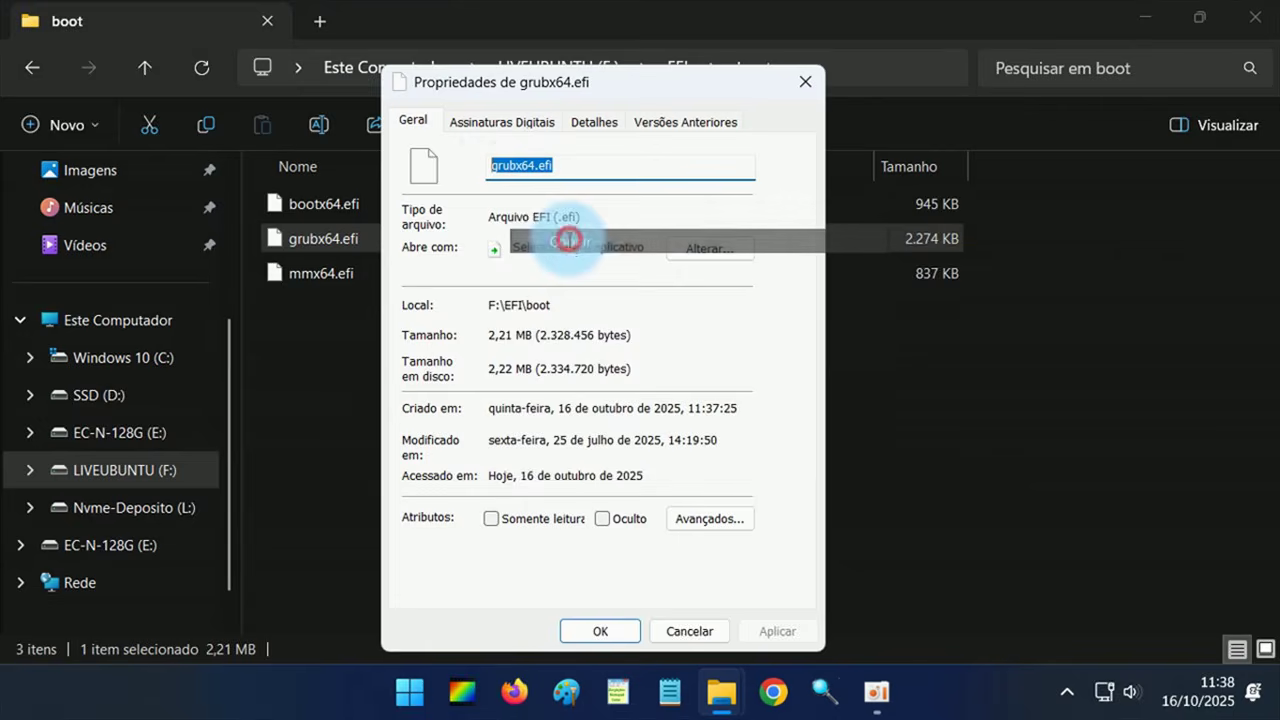
Close the grubx64.efi properties and open the UEFI boot entries editor in BOOTICE
left_click(687, 625)
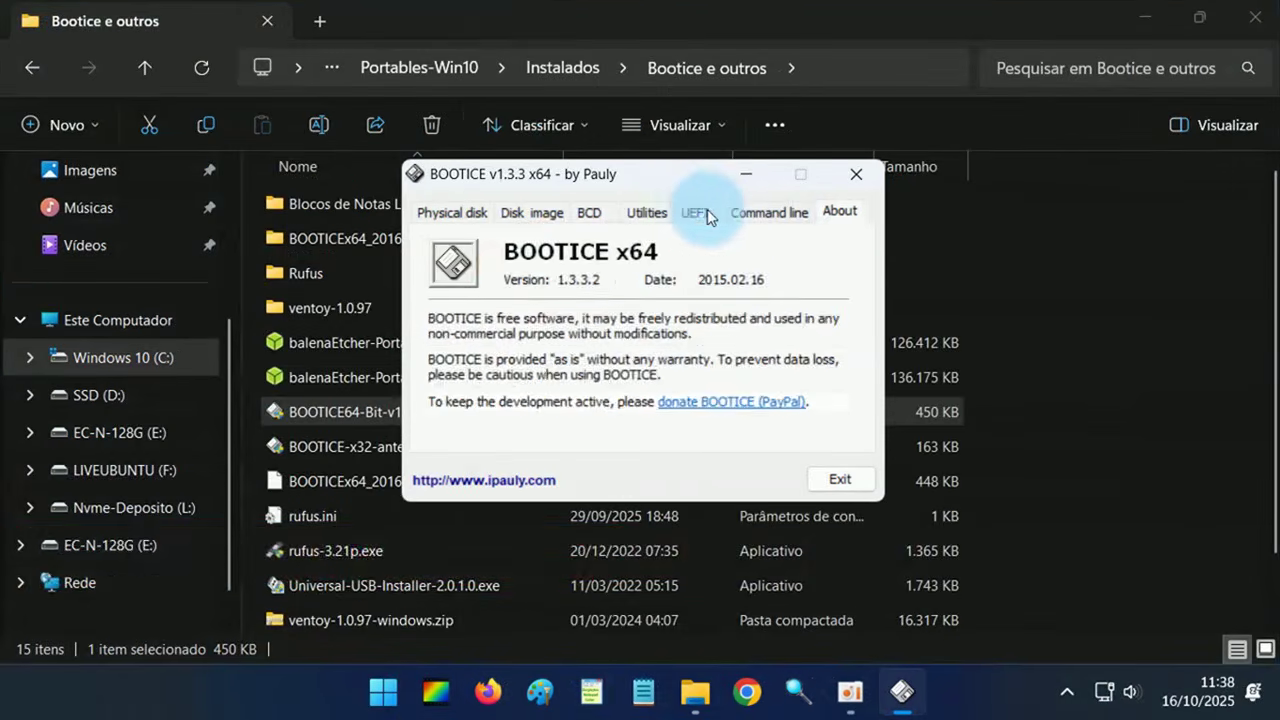
left_click(699, 213)
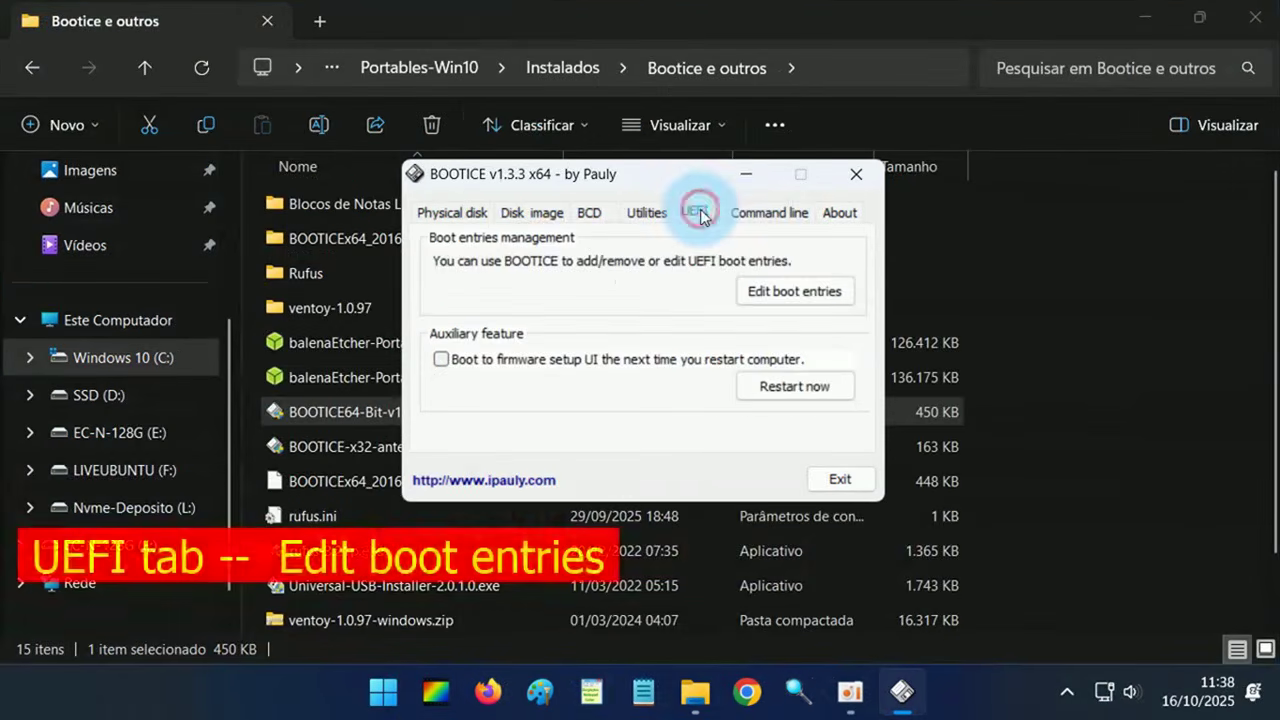
left_click(774, 290)
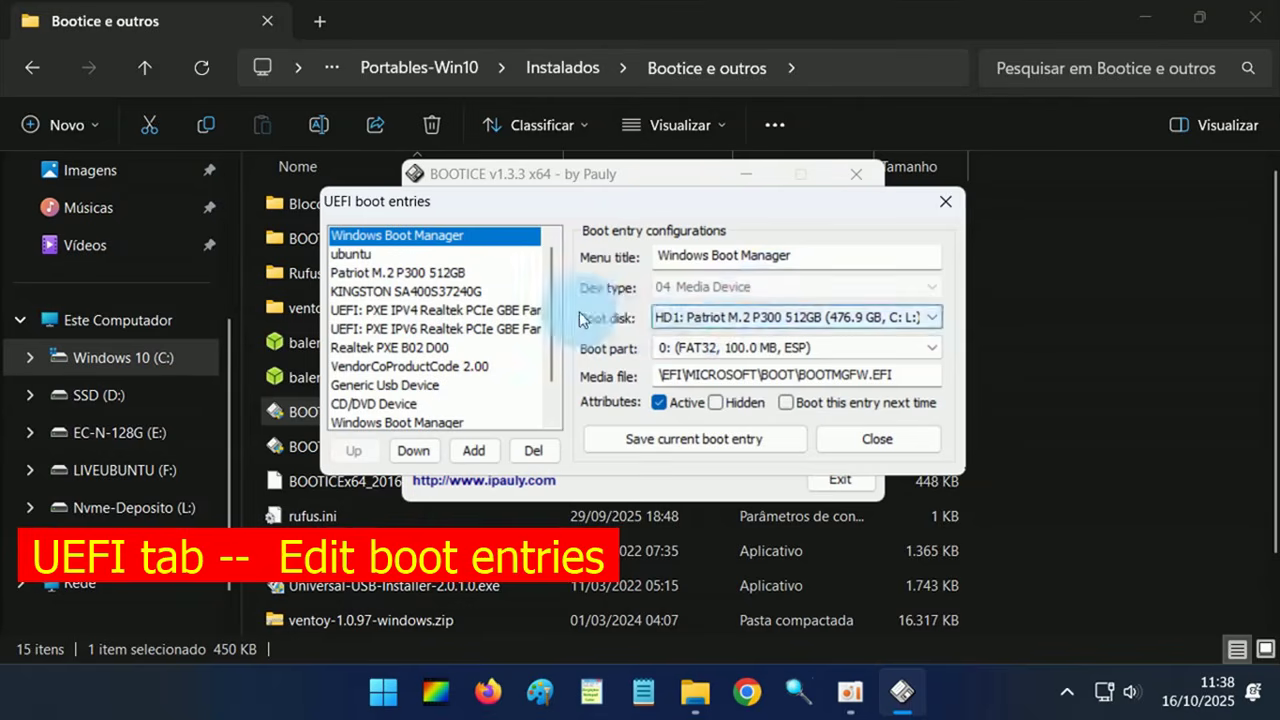
left_click(448, 236)
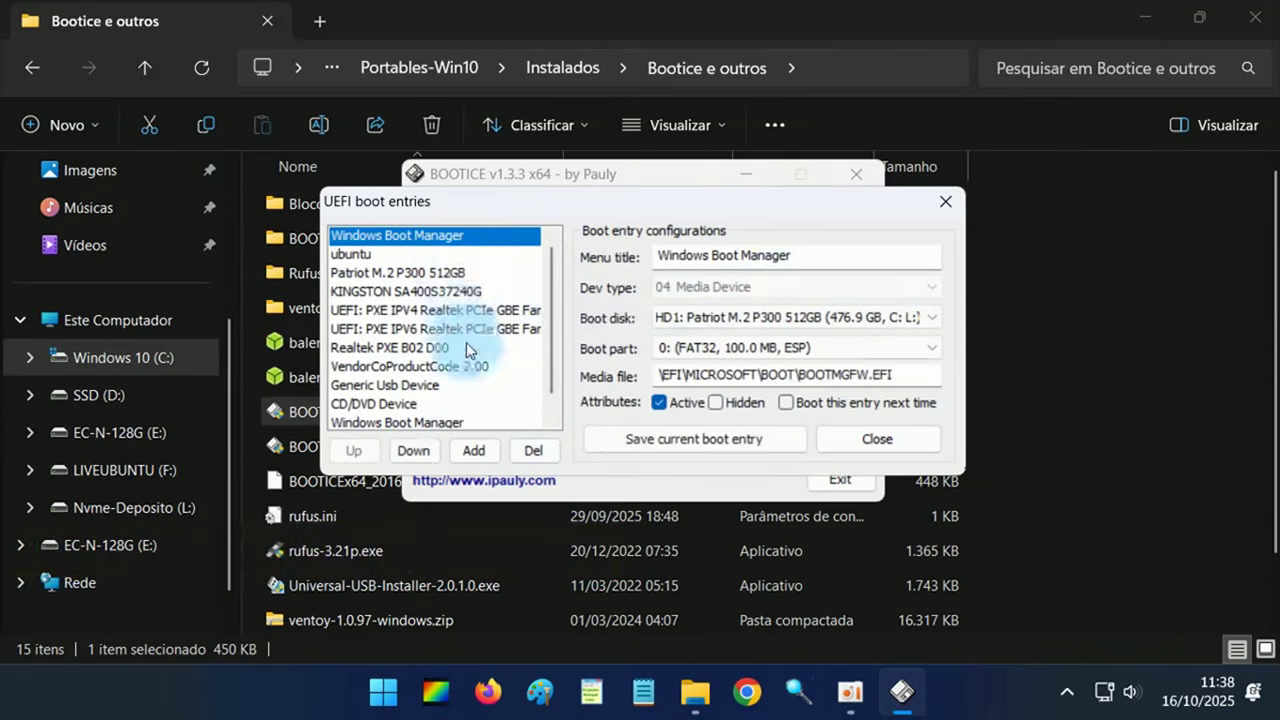
Add a UEFI boot entry that uses grubx64.efi from the EFI\boot folder on LIVEUBUNTU (F:)
left_click(474, 451)
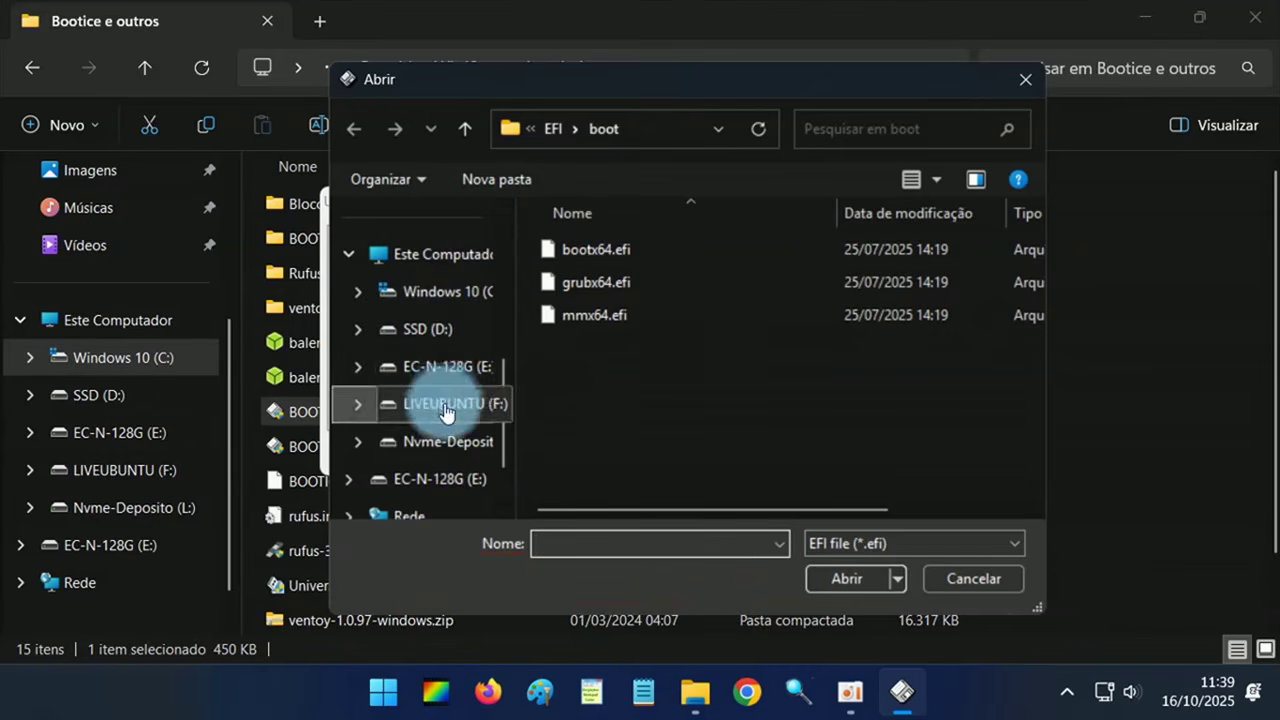
left_click(606, 285)
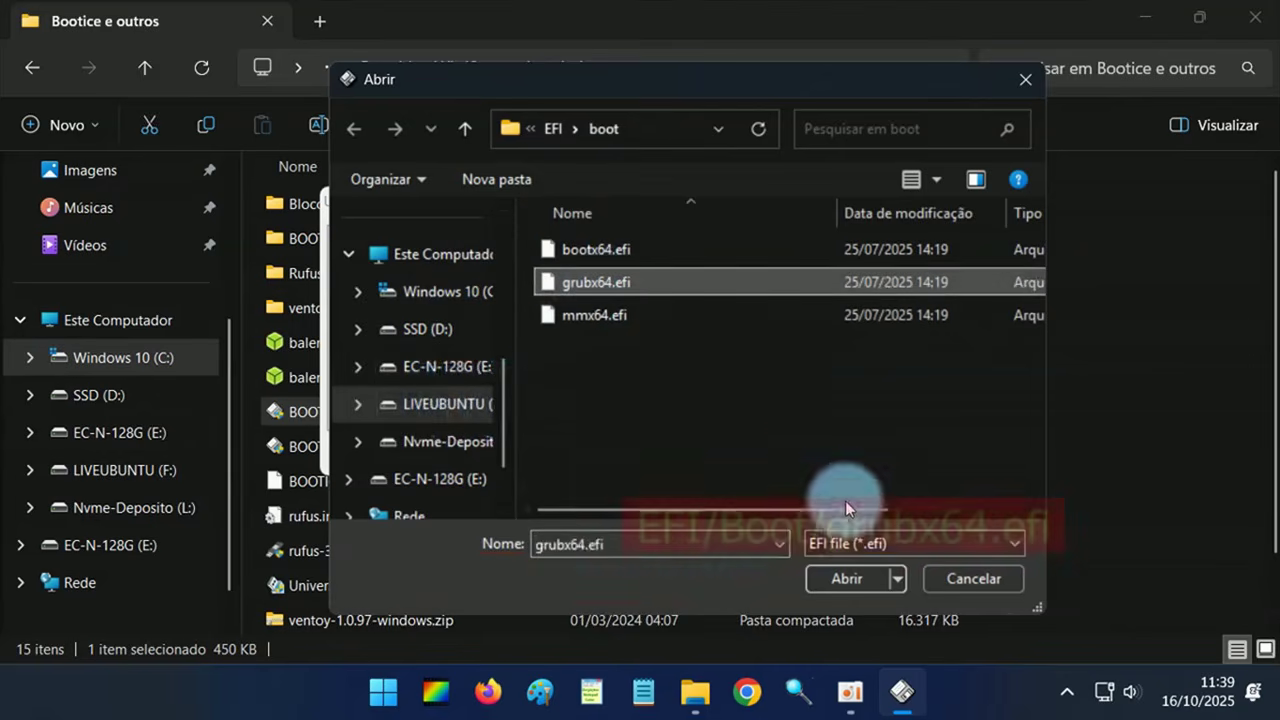
left_click(850, 577)
left_click(735, 421)
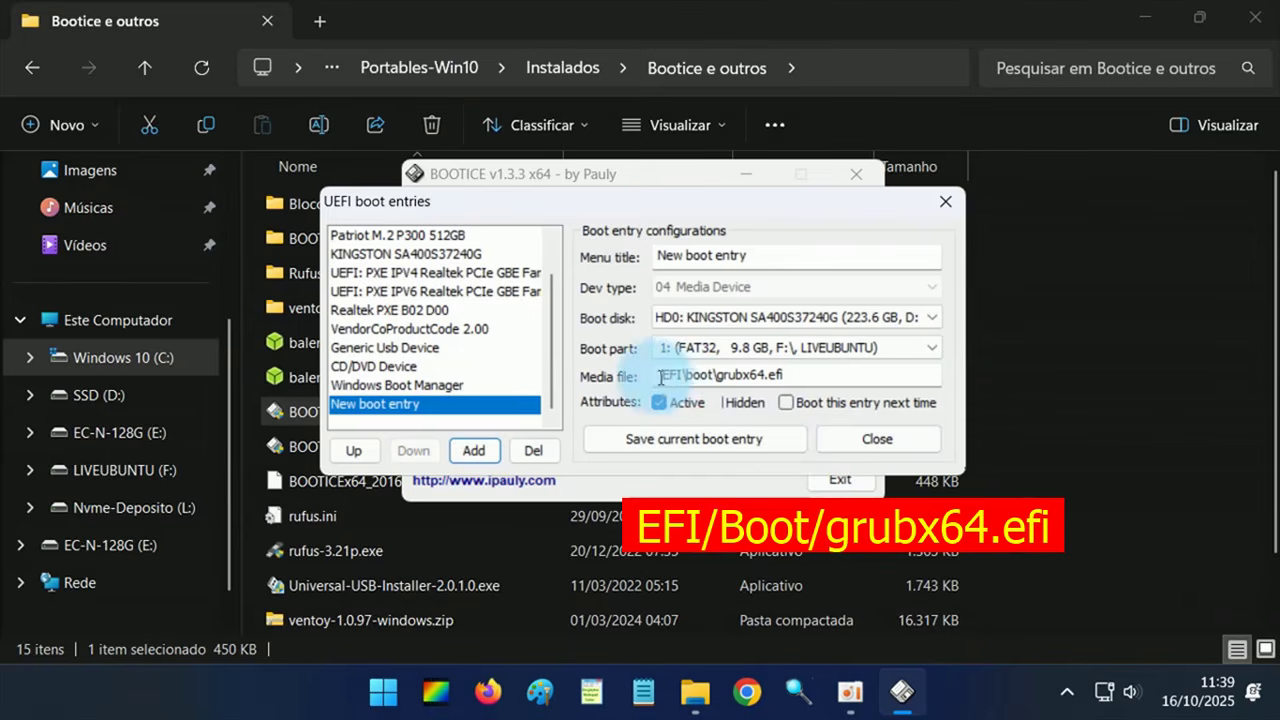
Set the new boot entry's menu title to UbuntuLIVE
left_click_drag(760, 262, 642, 256)
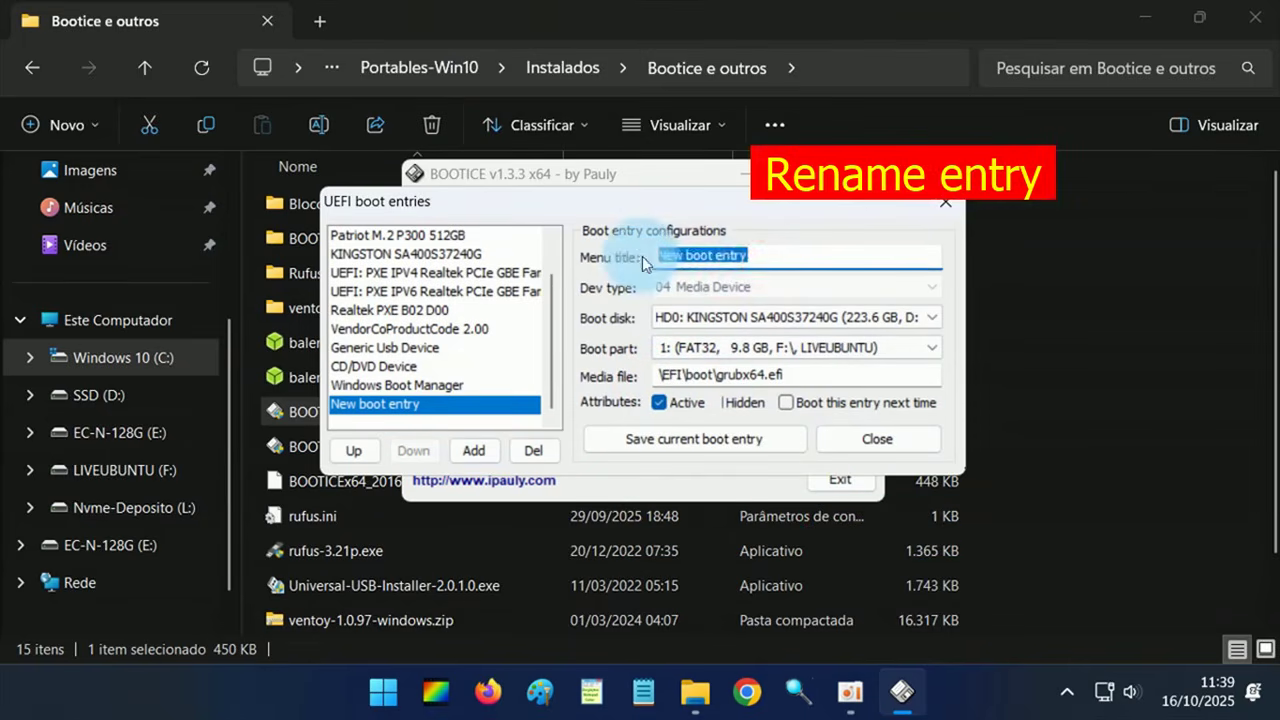
type("Ubuntu")
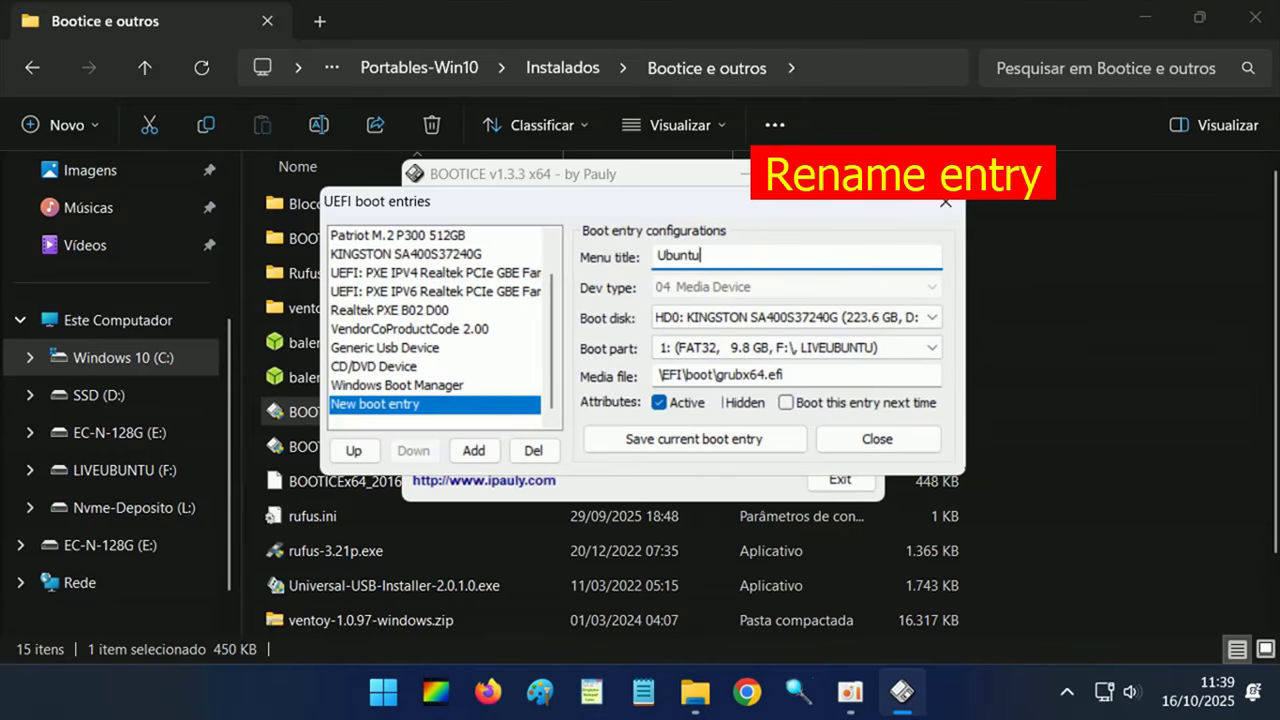
type("LIVE")
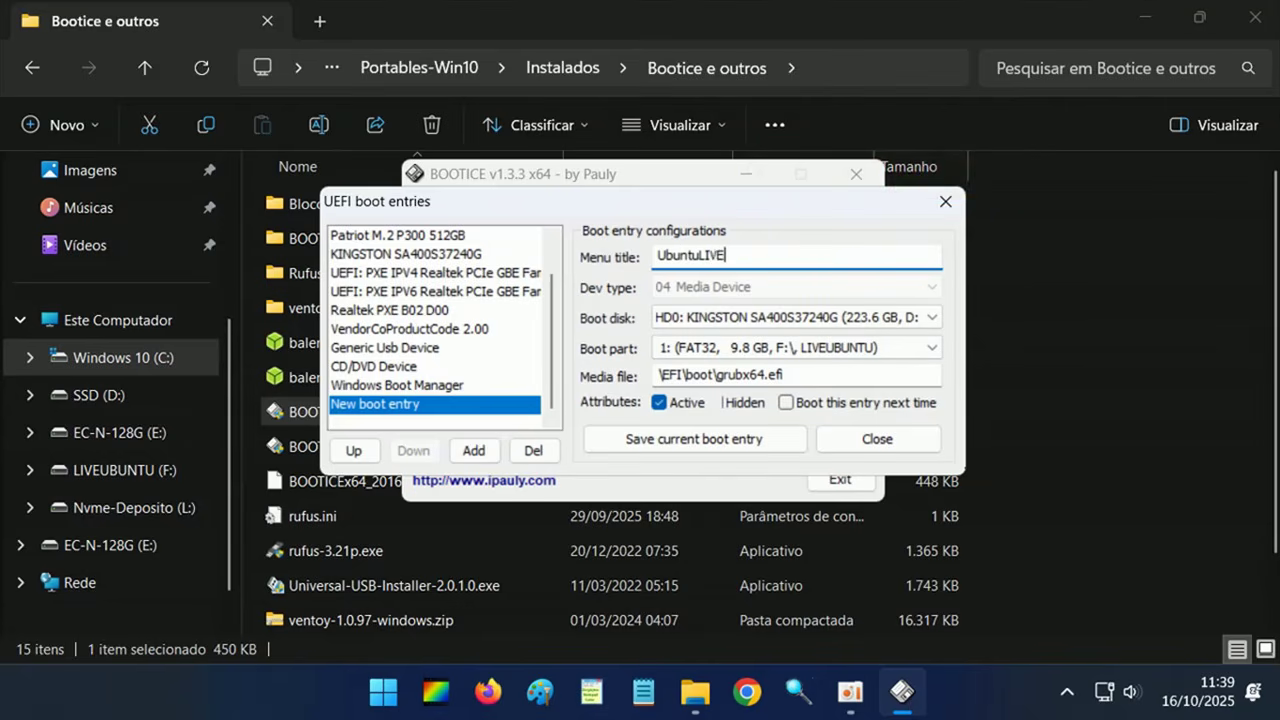
Enable Boot this entry next time for UbuntuLIVE and save the boot entry
left_click(787, 404)
left_click(788, 403)
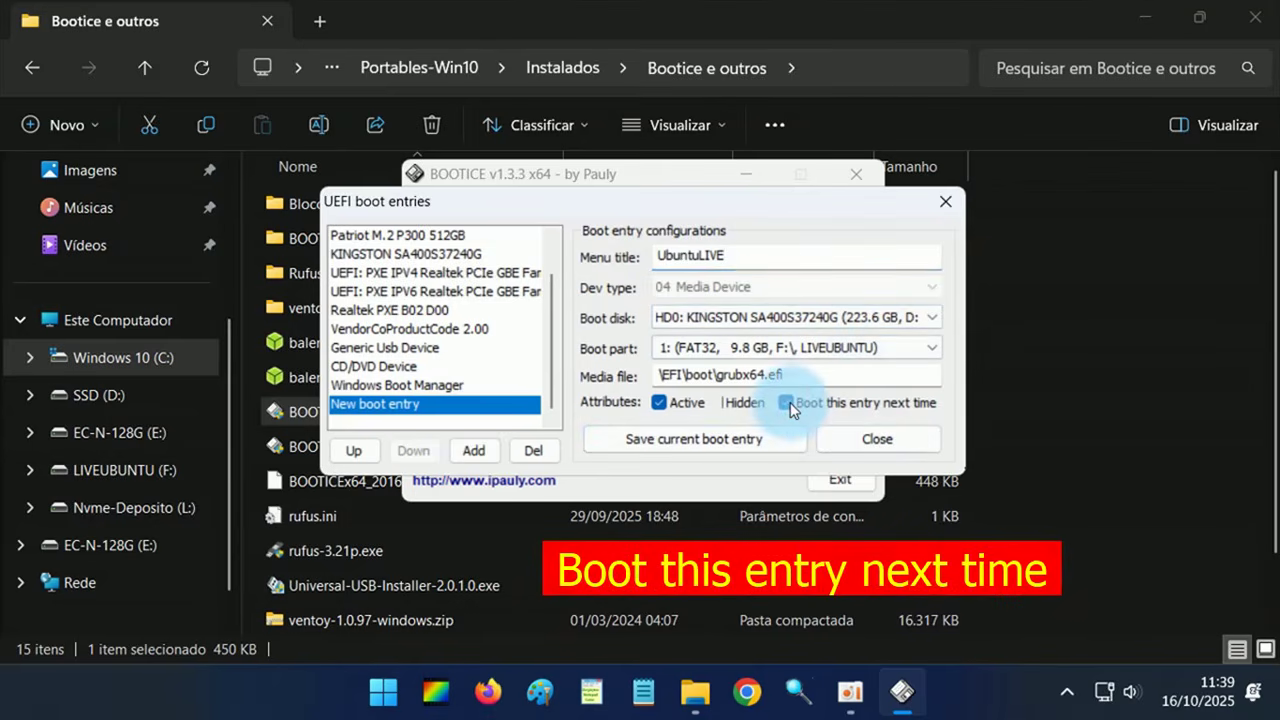
left_click(719, 437)
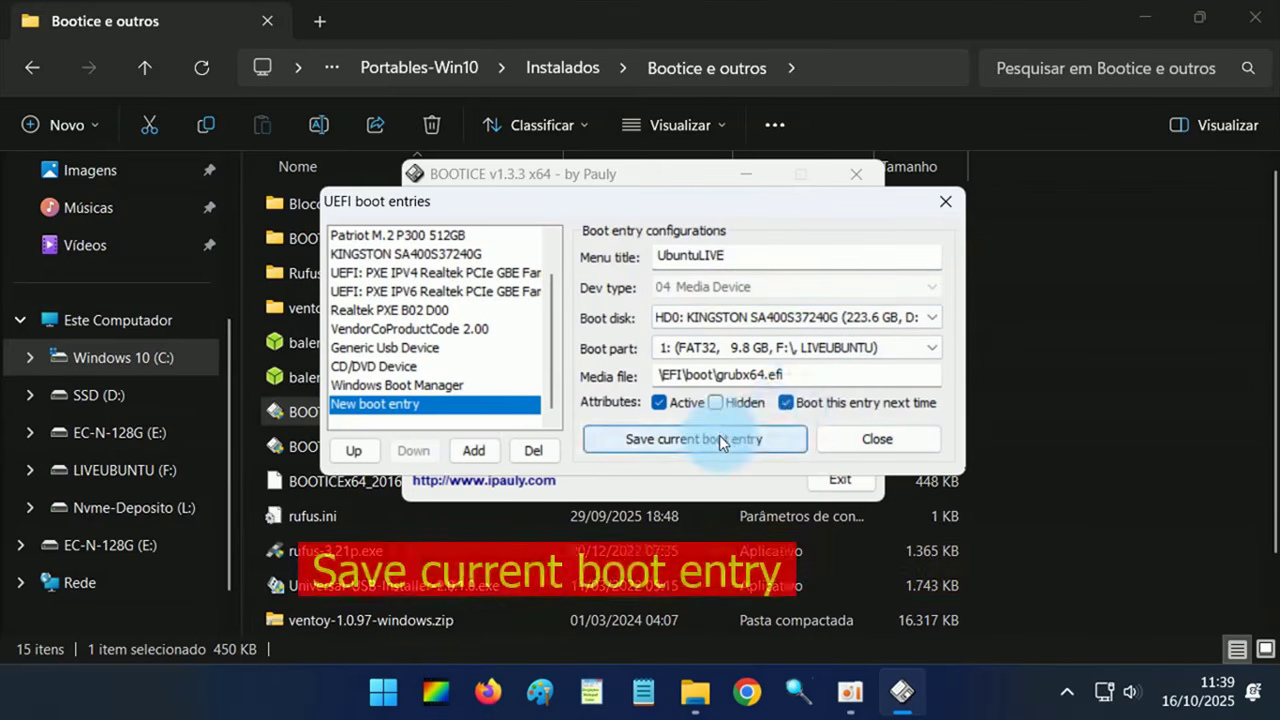
left_click(721, 432)
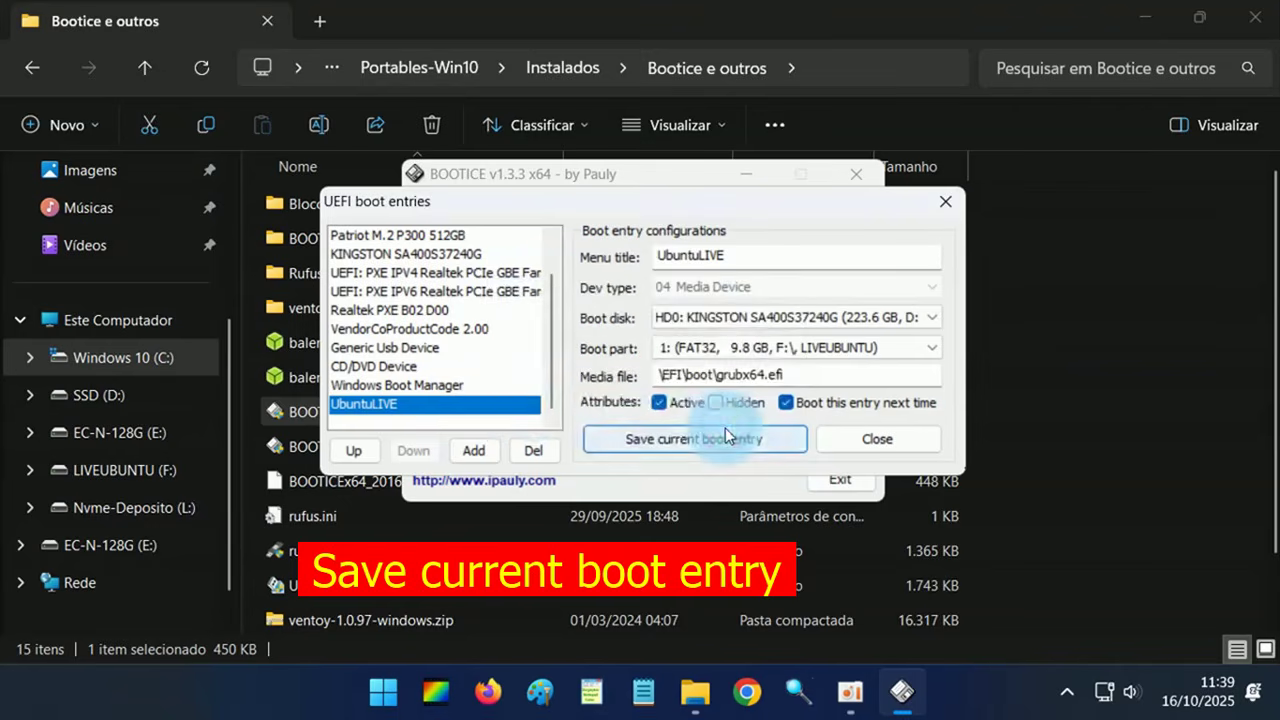
left_click(405, 412)
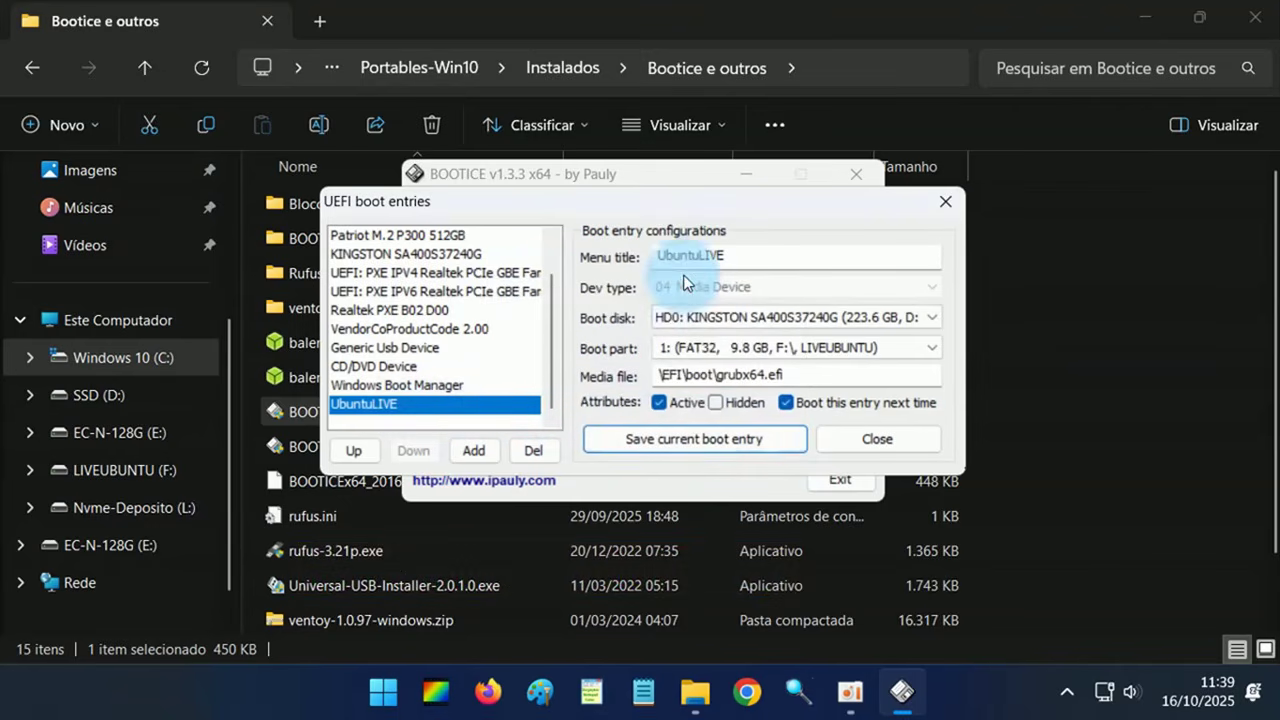
Restart the computer from BOOTICE and boot Try or Install Ubuntu from the GRUB menu
left_click(872, 438)
left_click(797, 392)
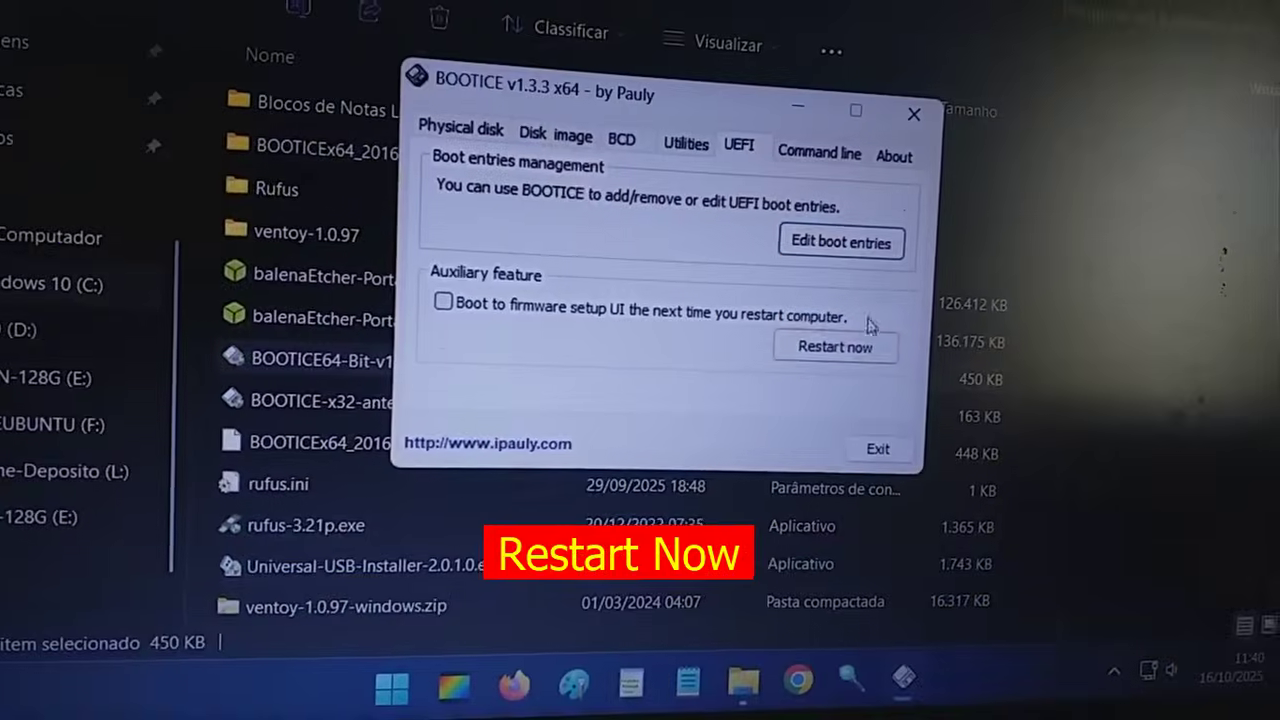
left_click(794, 386)
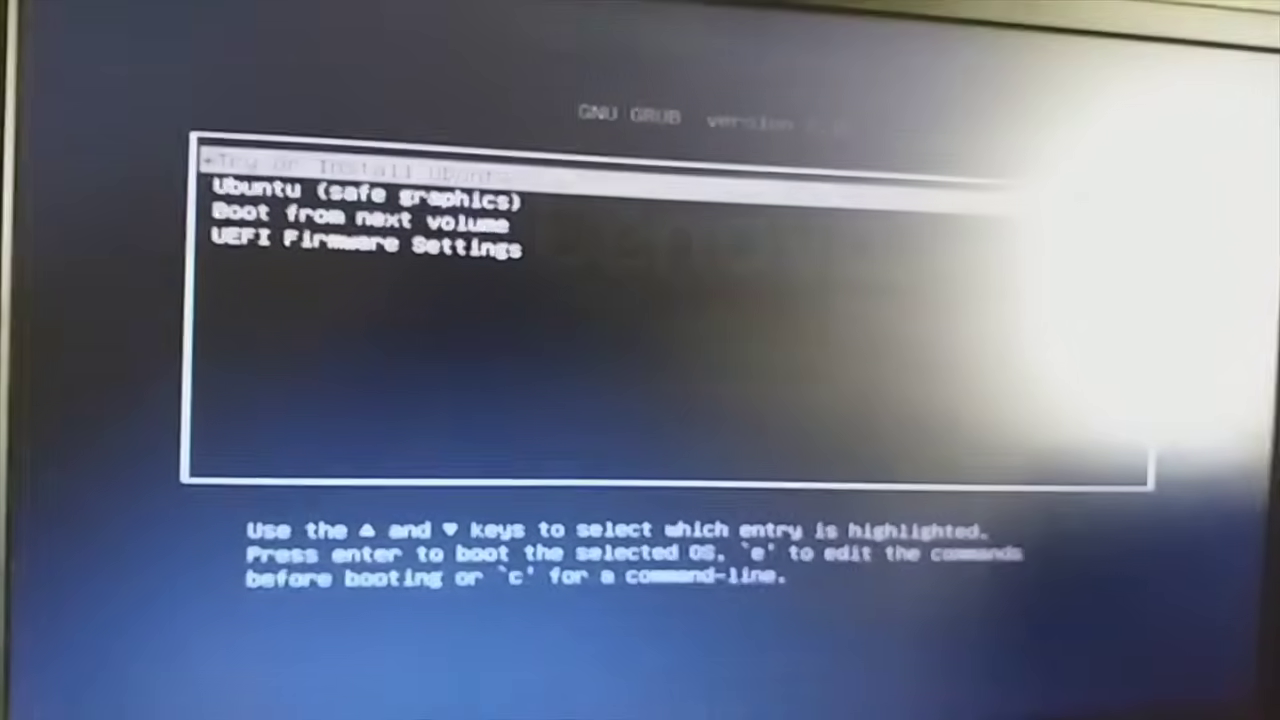
key("Return")
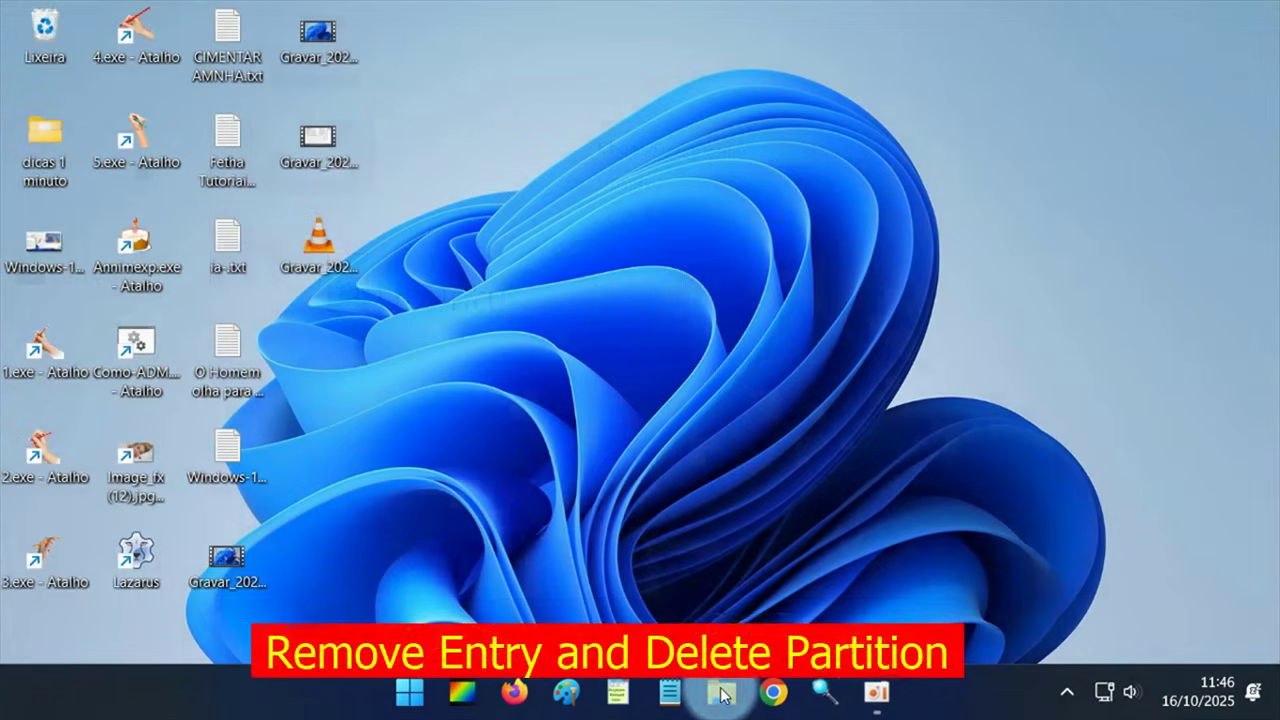
Back in Windows, run BOOTICEx64_2016.05.29_v1.3.4.0.exe from its folder as administrator
left_click(722, 693)
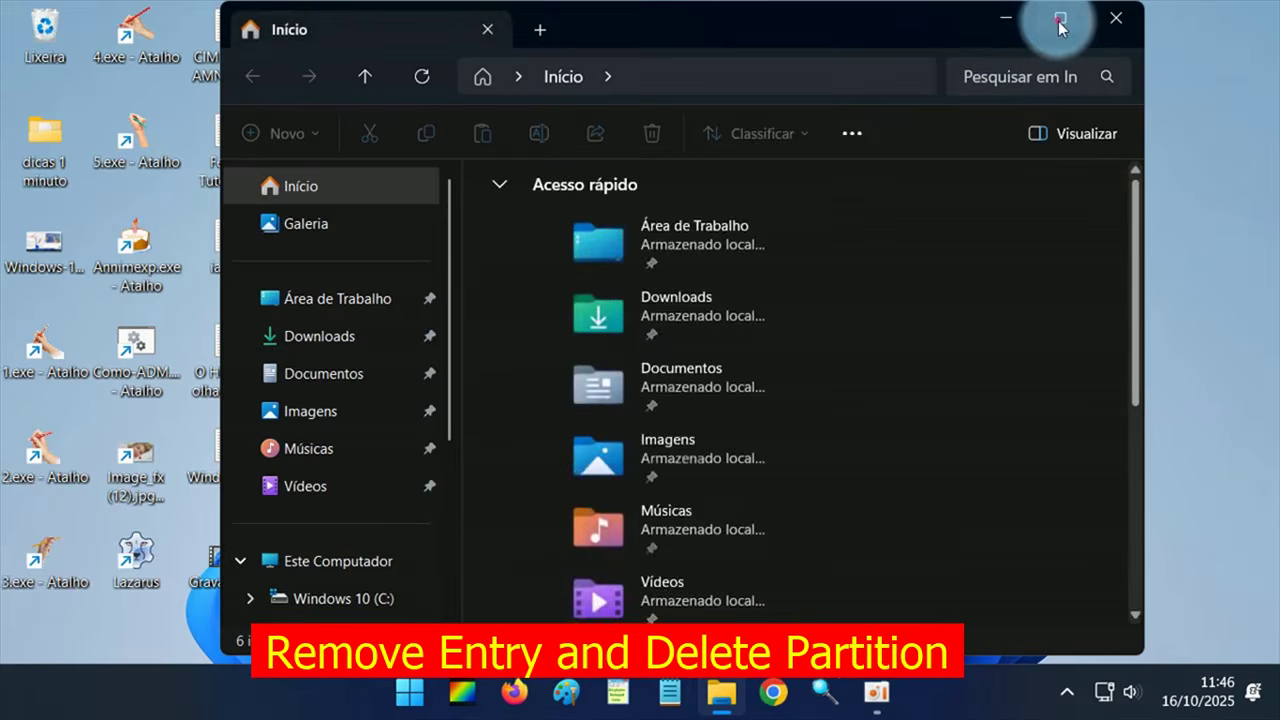
left_click(1060, 22)
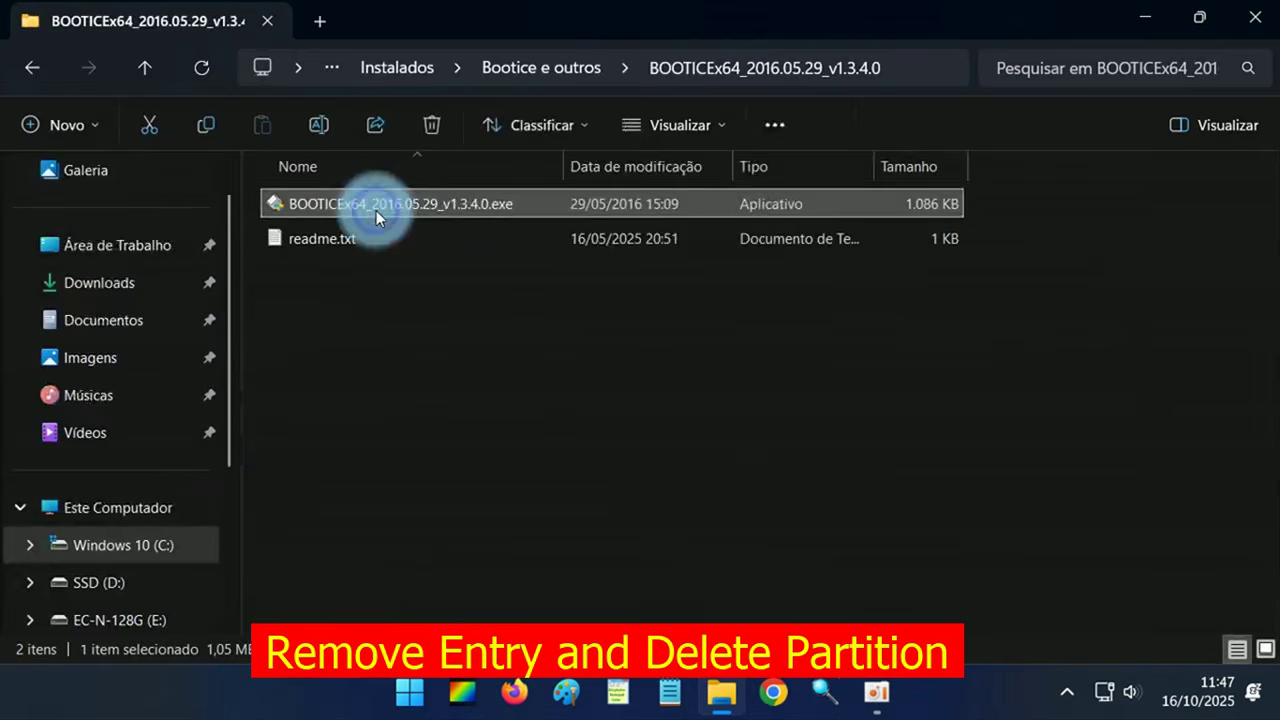
right_click(376, 217)
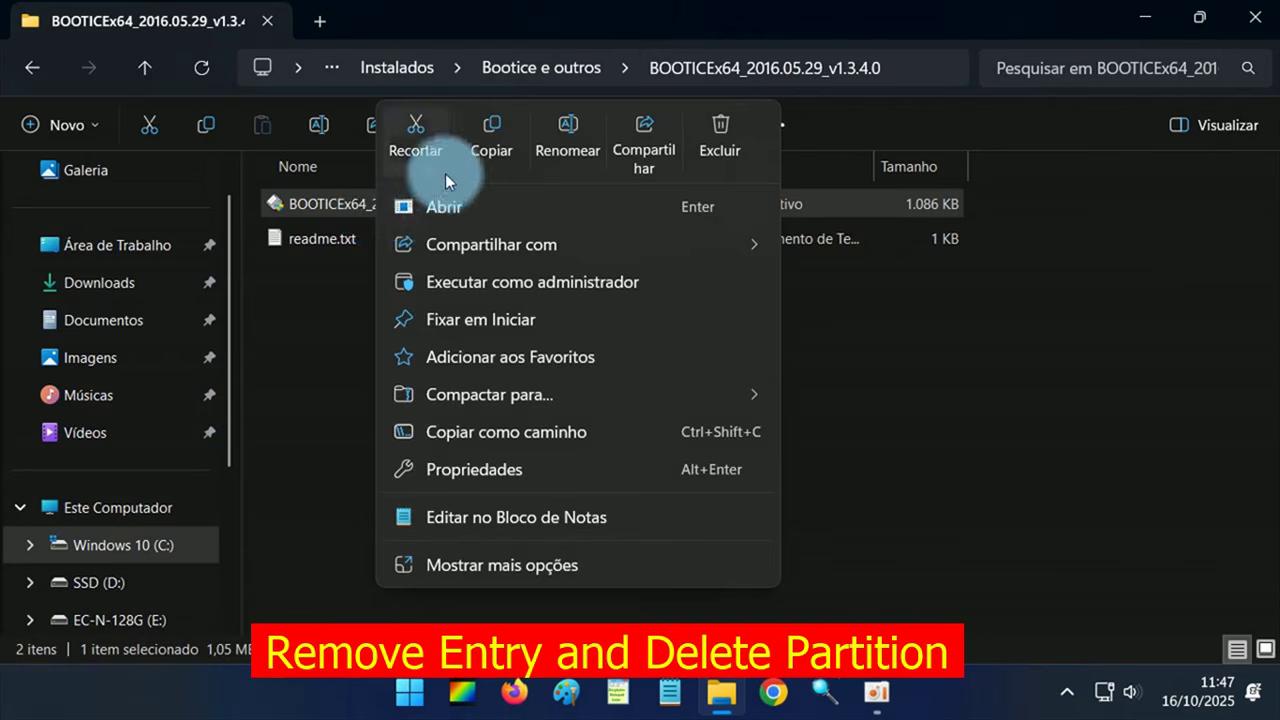
left_click(483, 280)
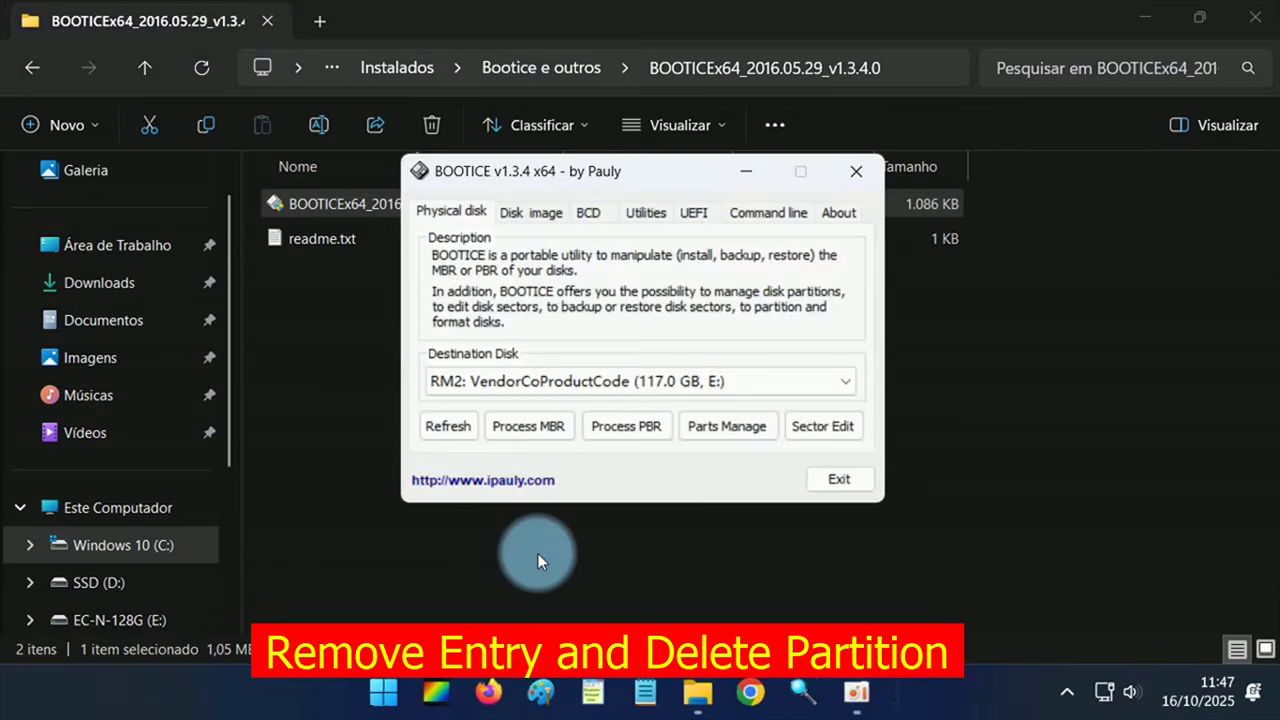
Check the BOOTICE version information and open the UEFI boot entries editor
left_click(836, 212)
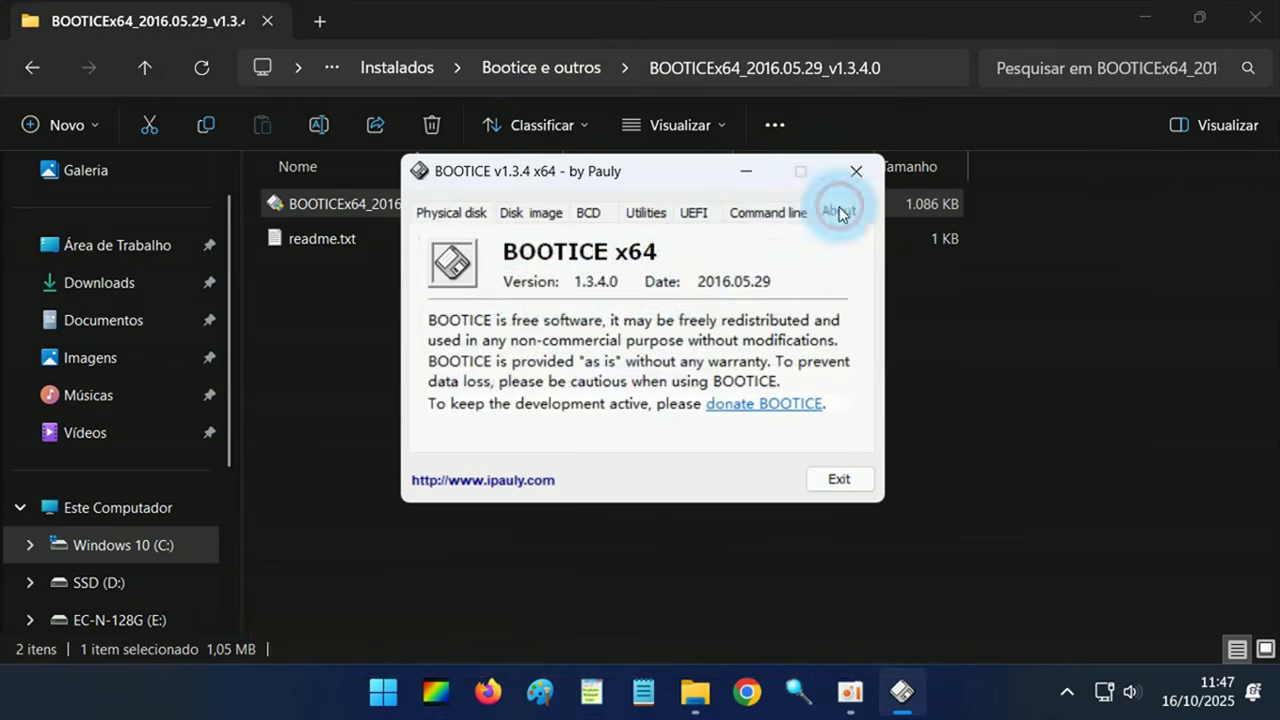
left_click(712, 217)
left_click(779, 290)
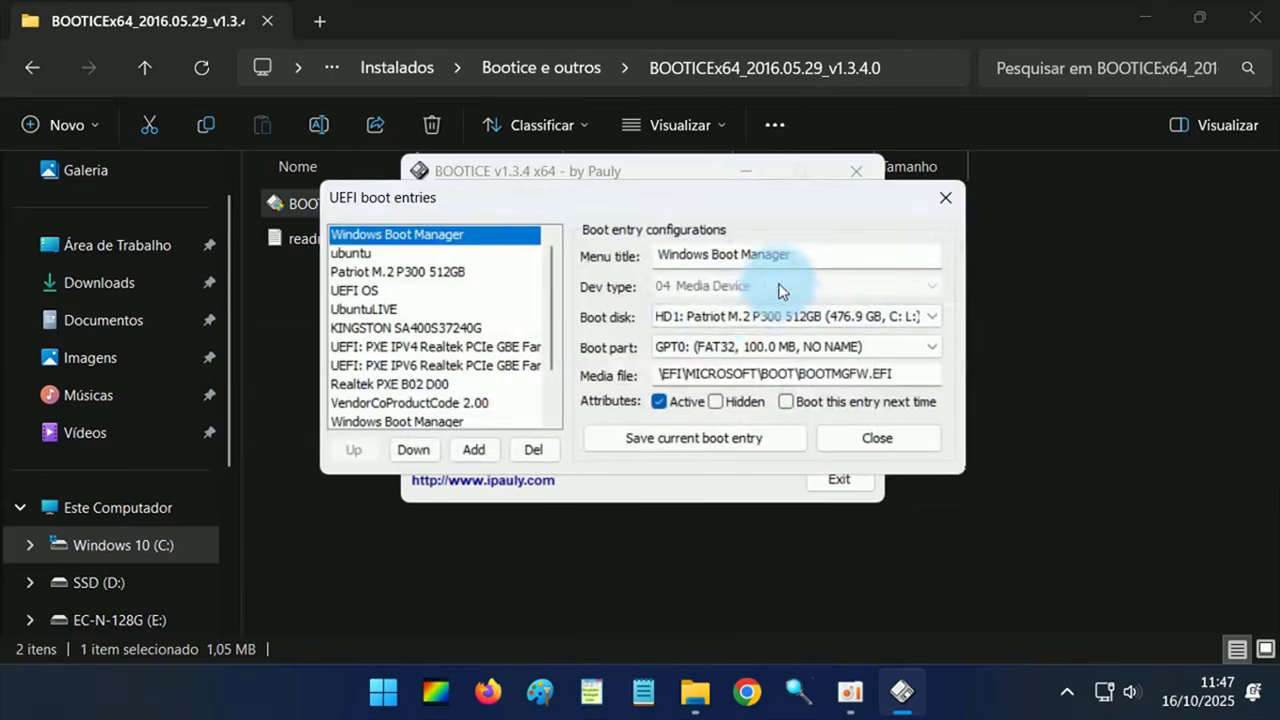
Delete the UbuntuLIVE entry, which points to \EFI\BOOT\GRUBX64.EFI, from the UEFI boot entries
left_click_drag(554, 297, 556, 396)
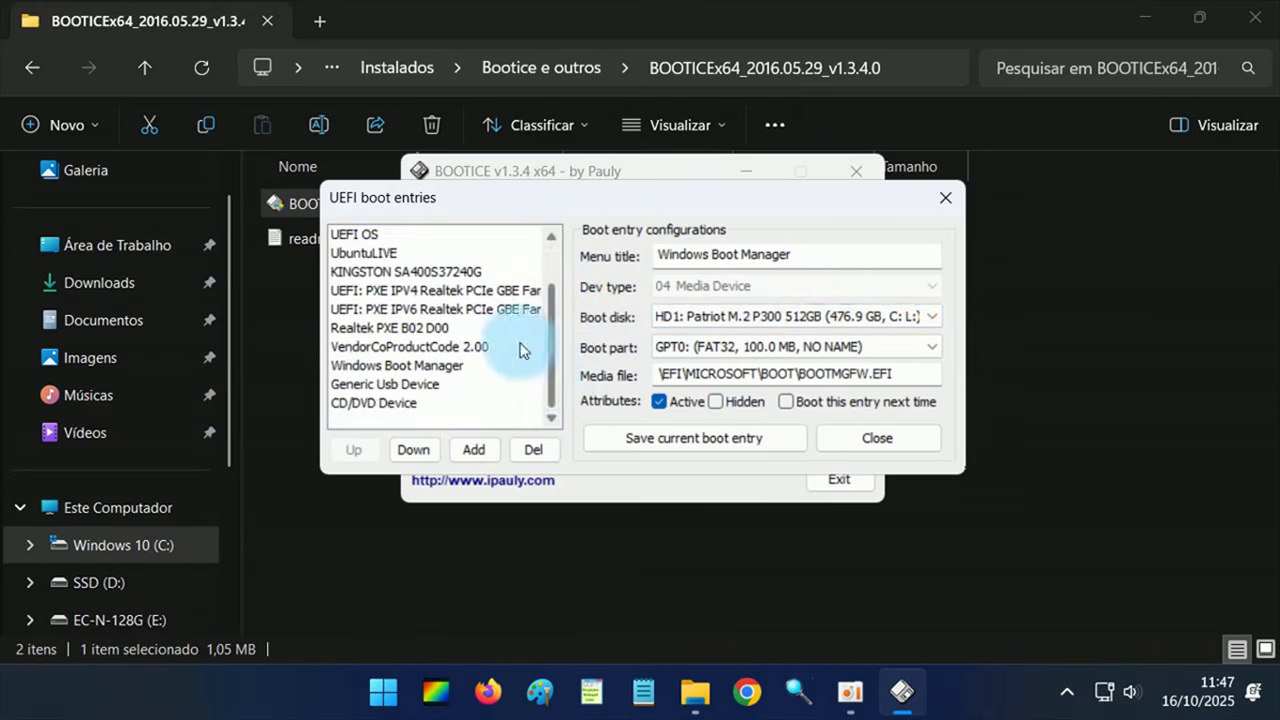
left_click(370, 253)
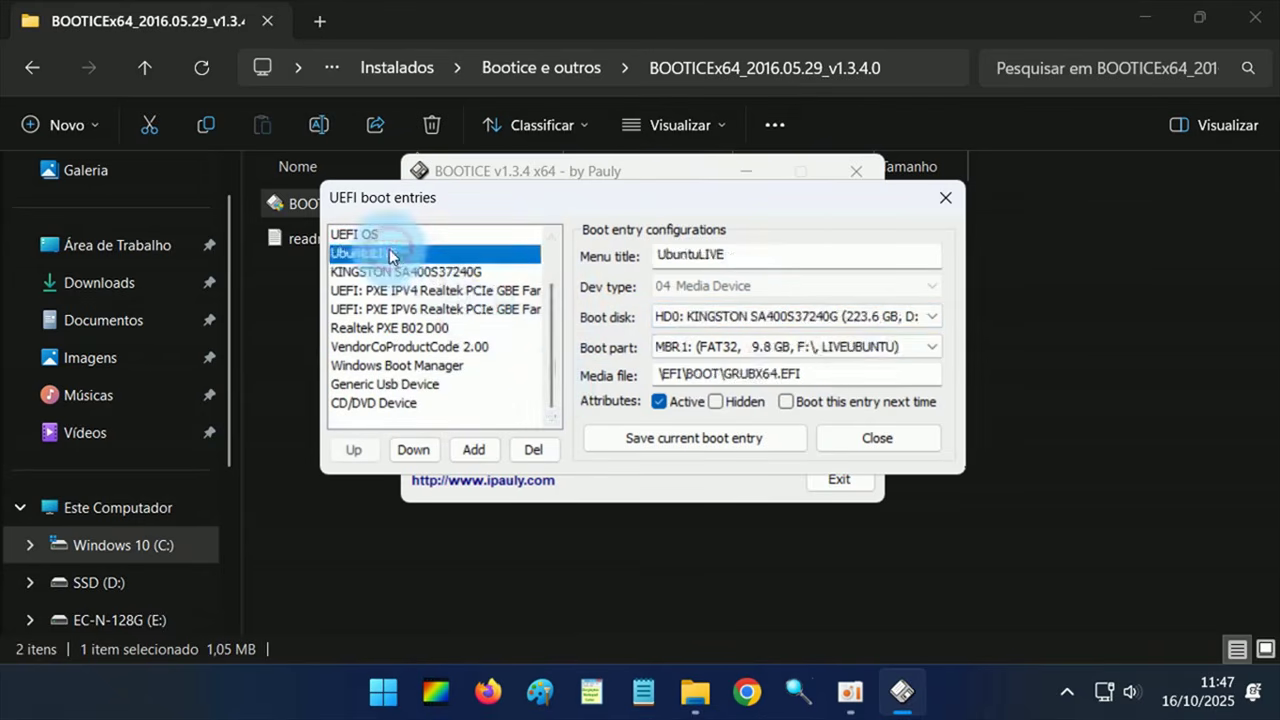
double_click(806, 373)
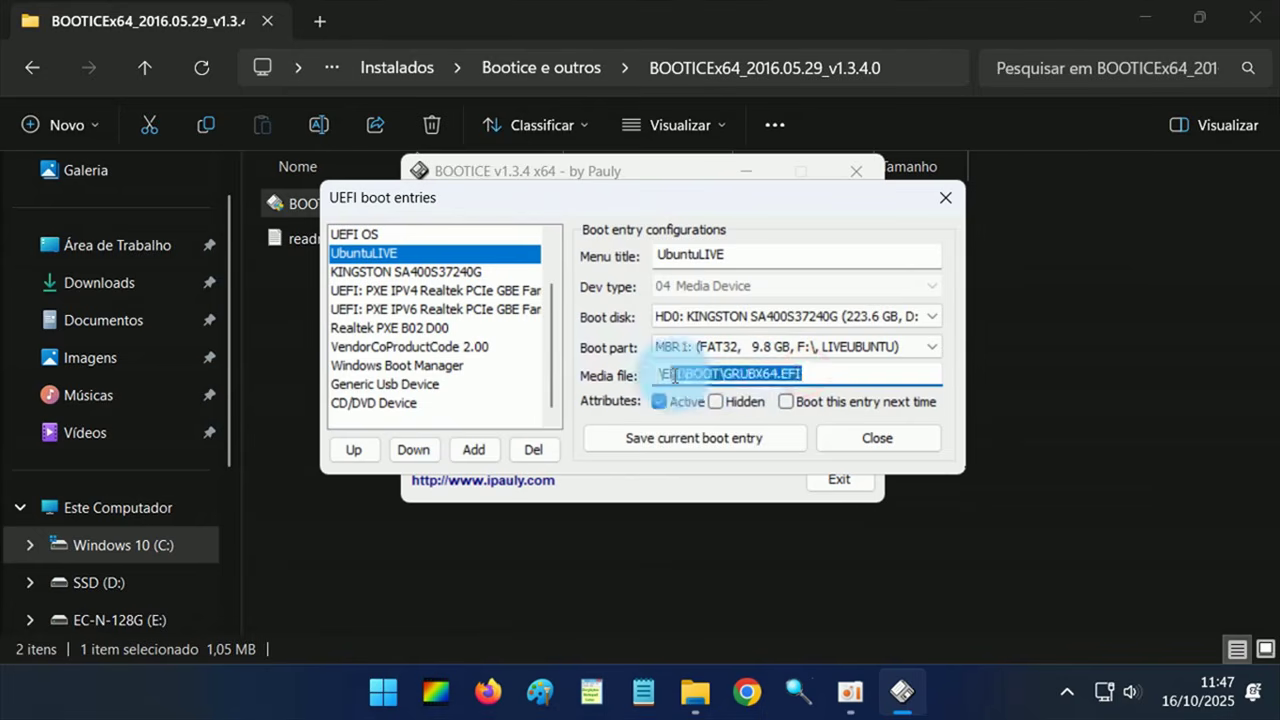
left_click(532, 450)
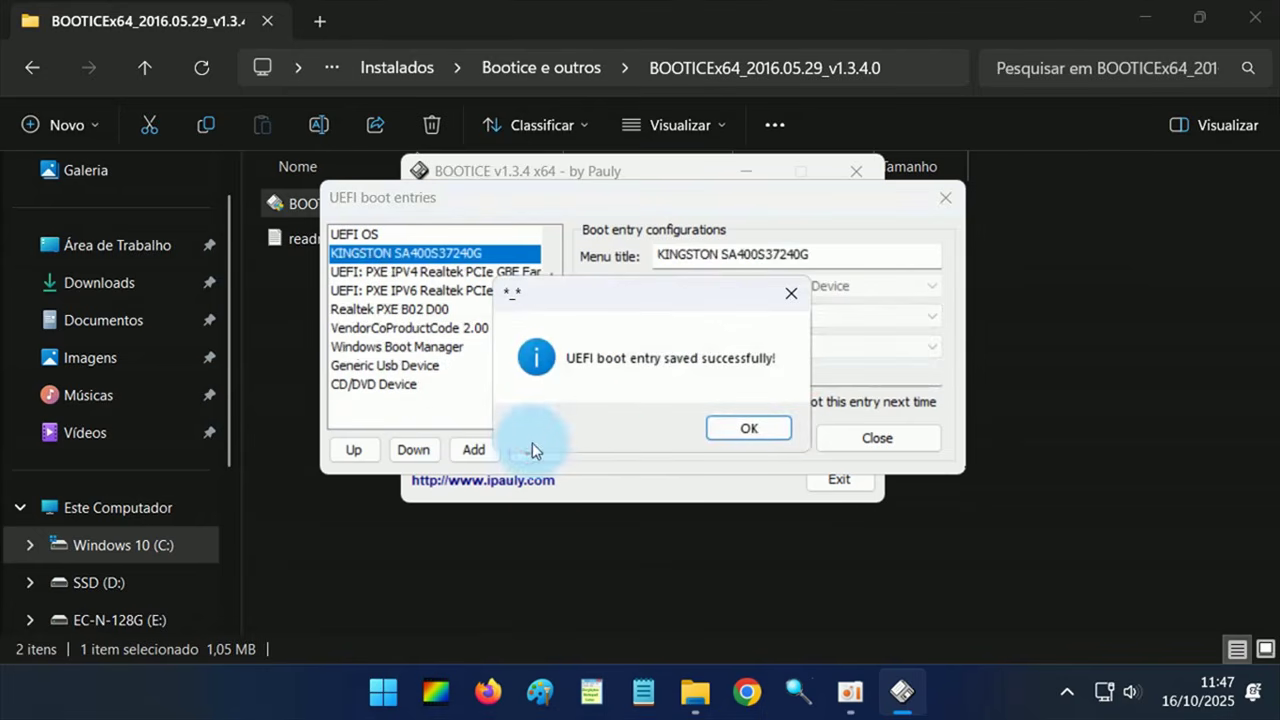
left_click(748, 428)
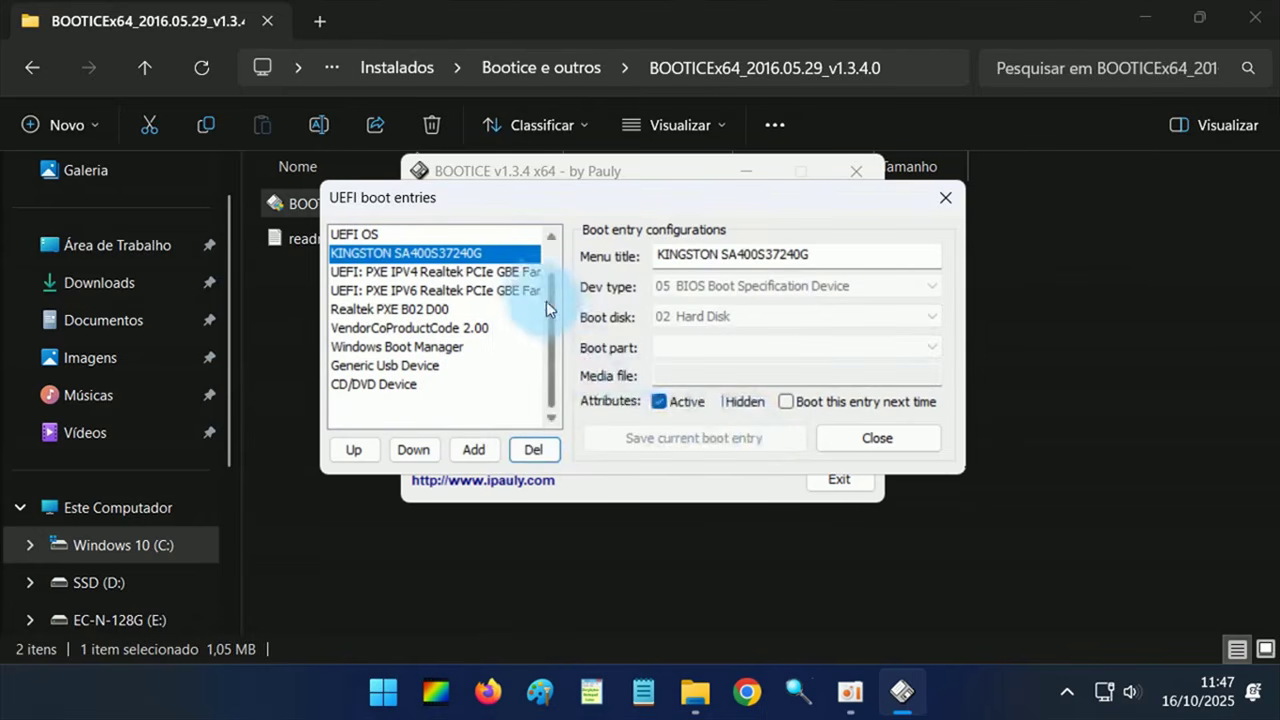
Review the remaining UEFI boot entries, then close the editor and exit BOOTICE
left_click_drag(546, 308, 556, 258)
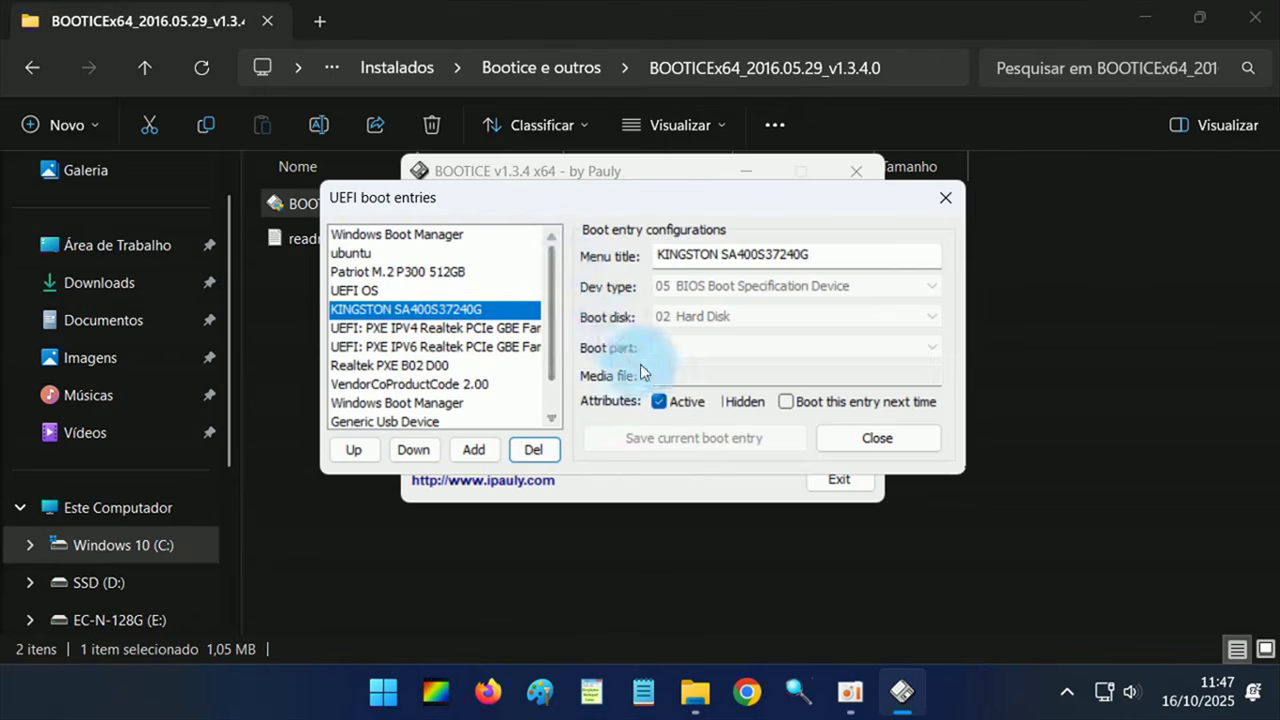
left_click(880, 442)
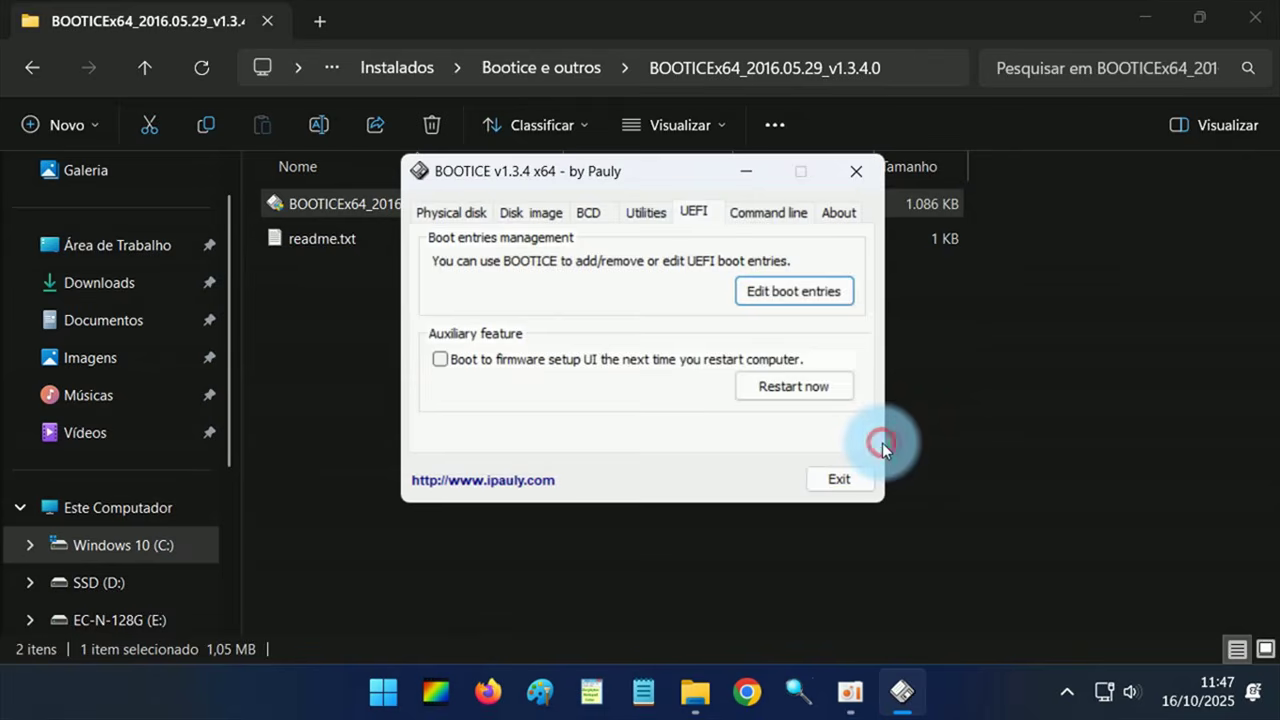
left_click(841, 479)
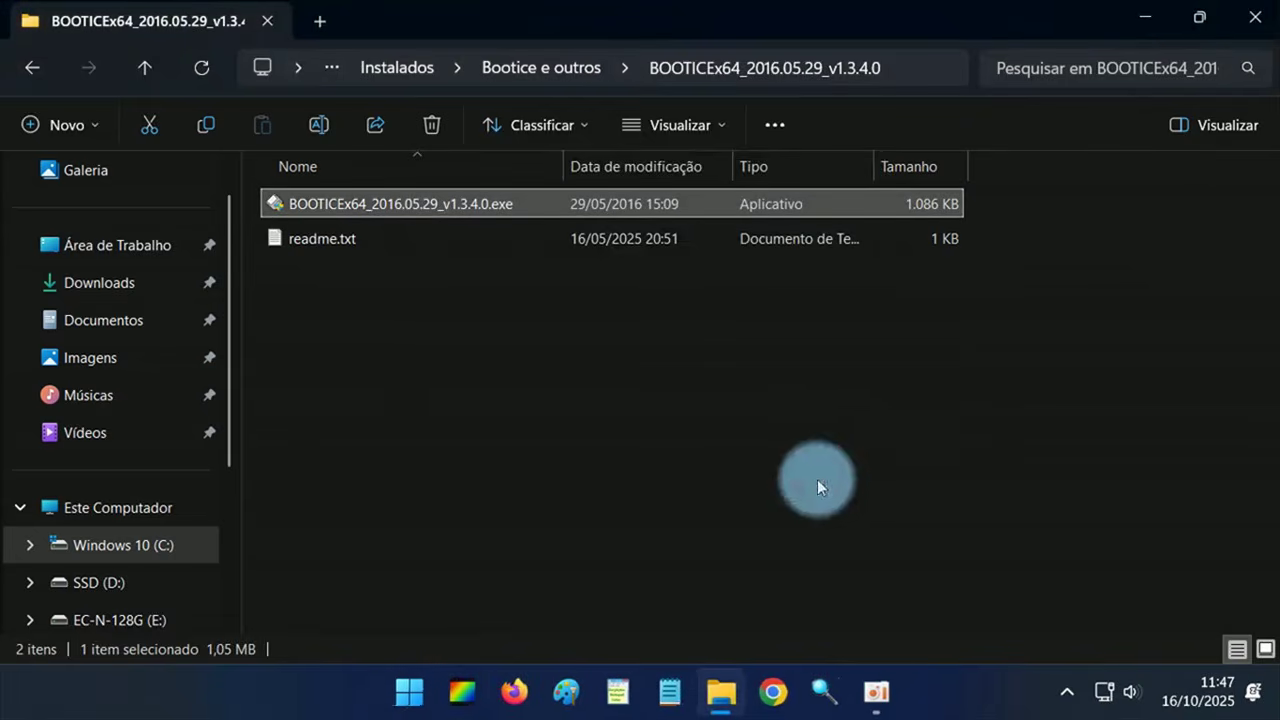
Open Disk Management in the Computer Management console of Este Computador
left_click(170, 508)
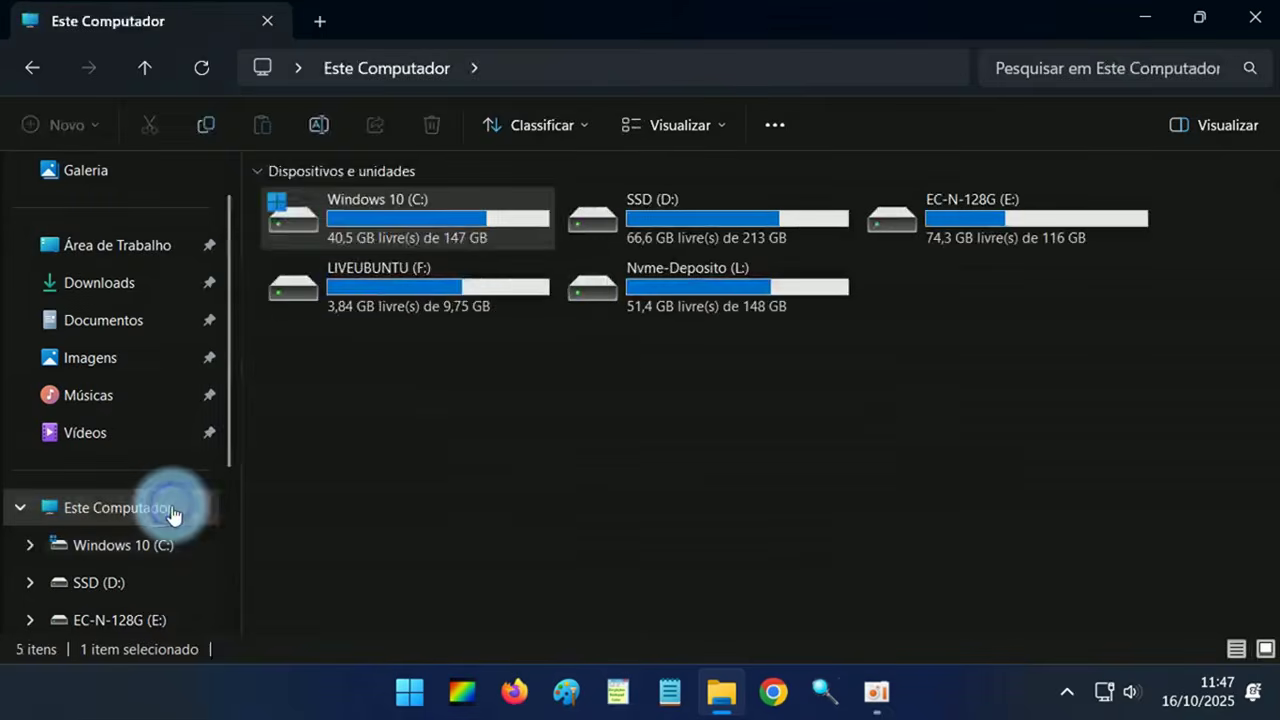
right_click(170, 508)
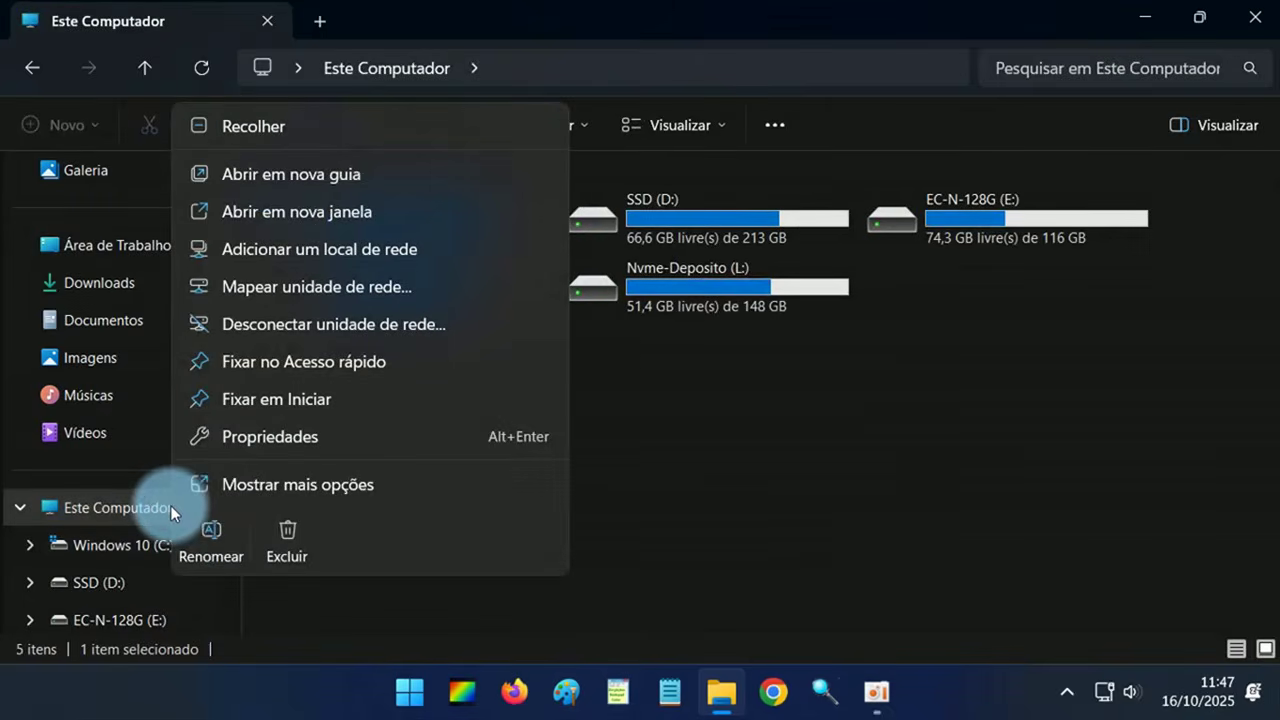
left_click(269, 494)
left_click(262, 179)
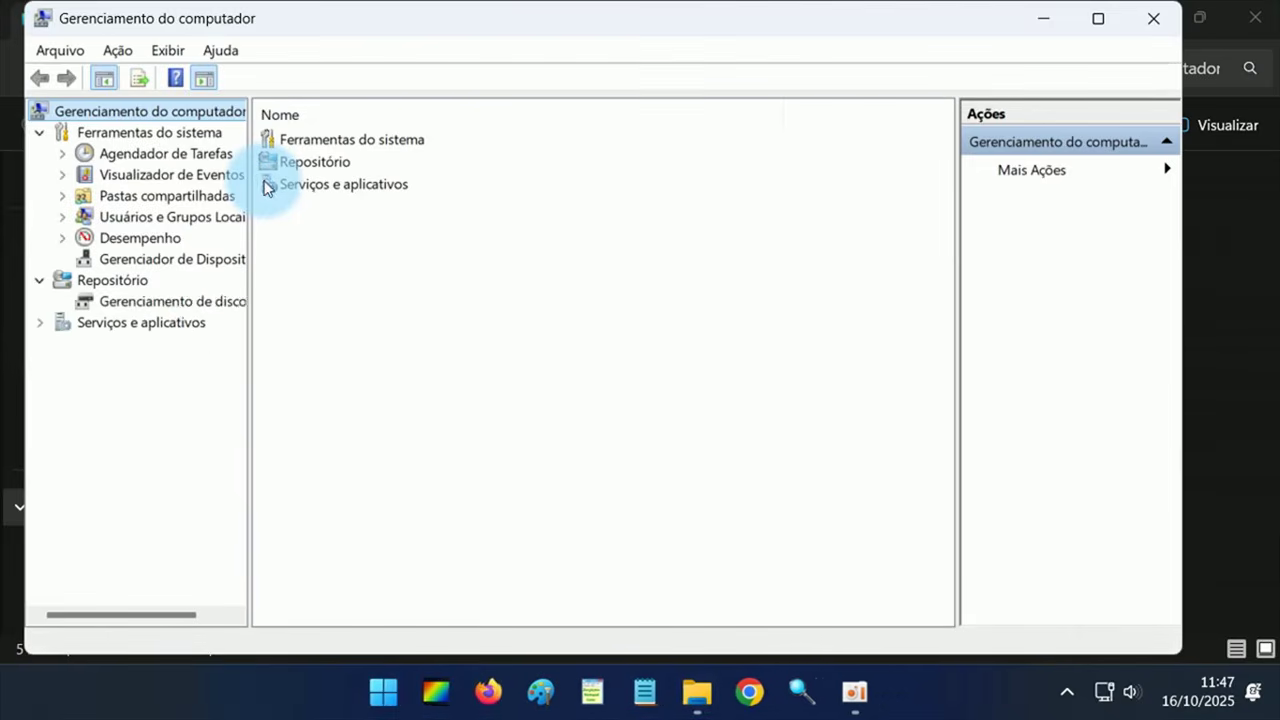
left_click(207, 304)
Delete the LIVEUBUNTU (F:) volume on Disco 0 and accept the loss of its data
left_click(787, 440)
right_click(787, 440)
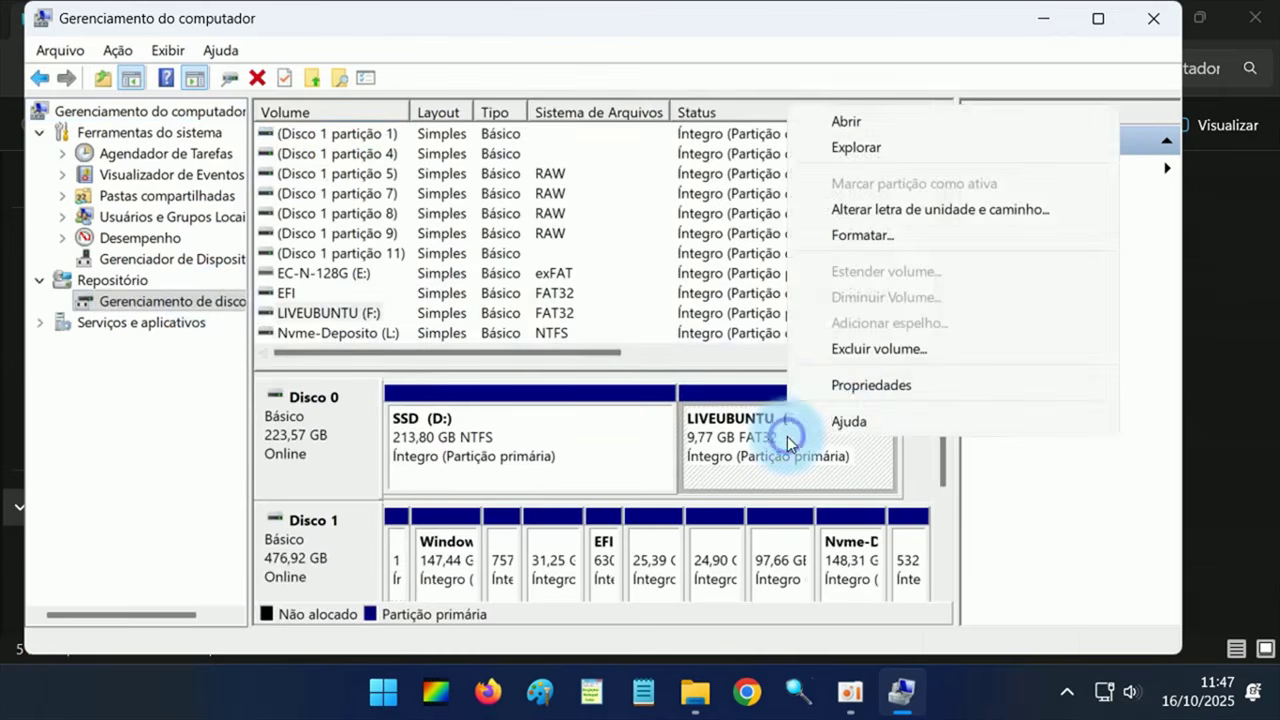
left_click(908, 350)
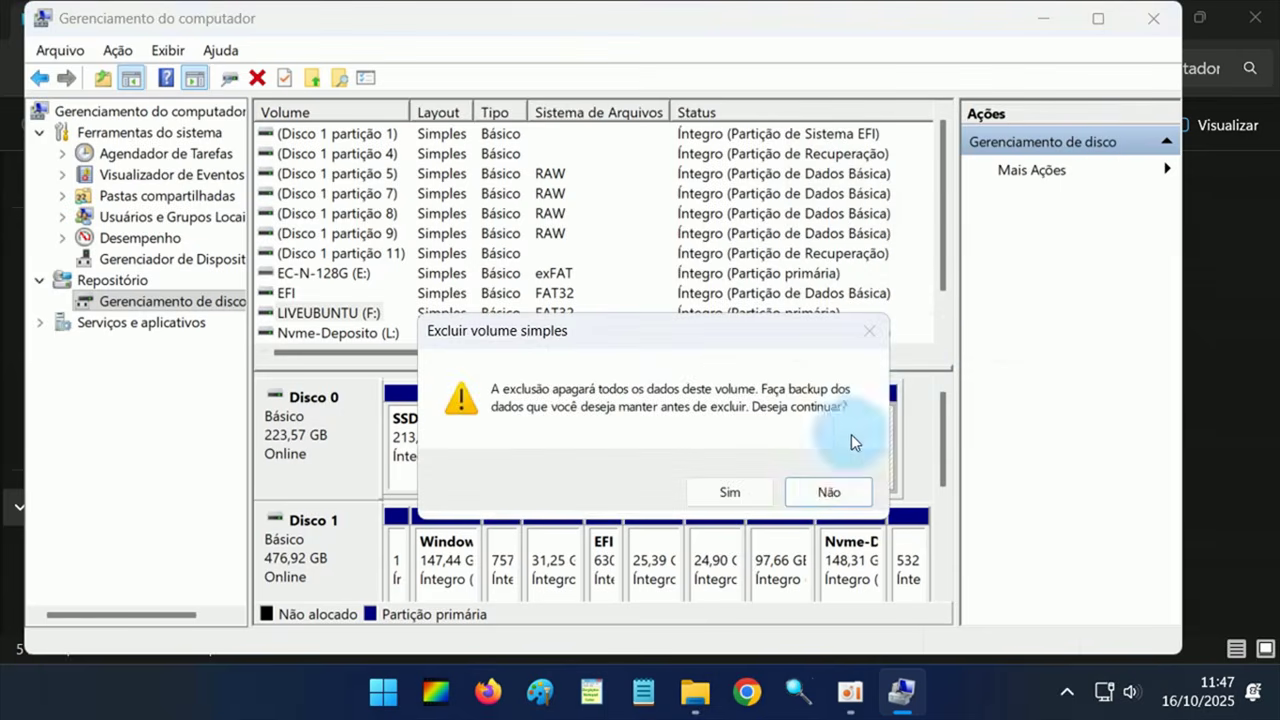
left_click(730, 492)
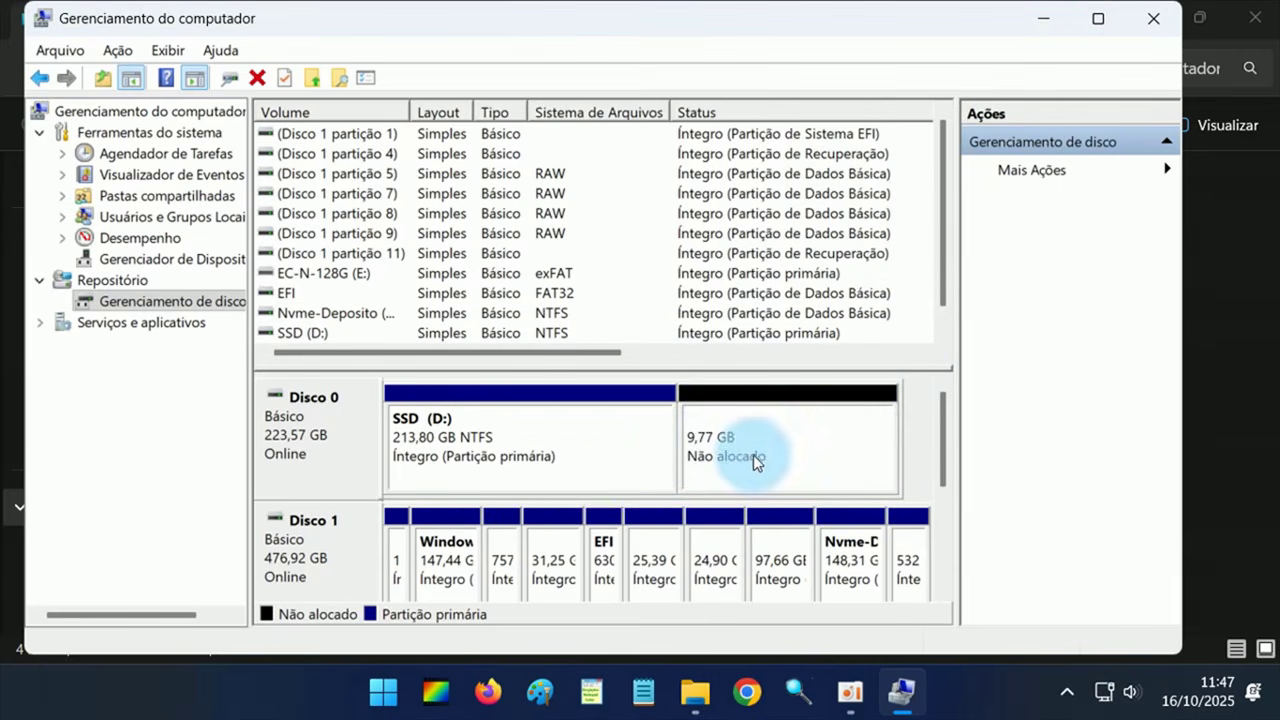
Extend the SSD (D:) volume with the 10000 MB of unallocated space on Disco 0, then close Computer Management and Este Computador
right_click(636, 444)
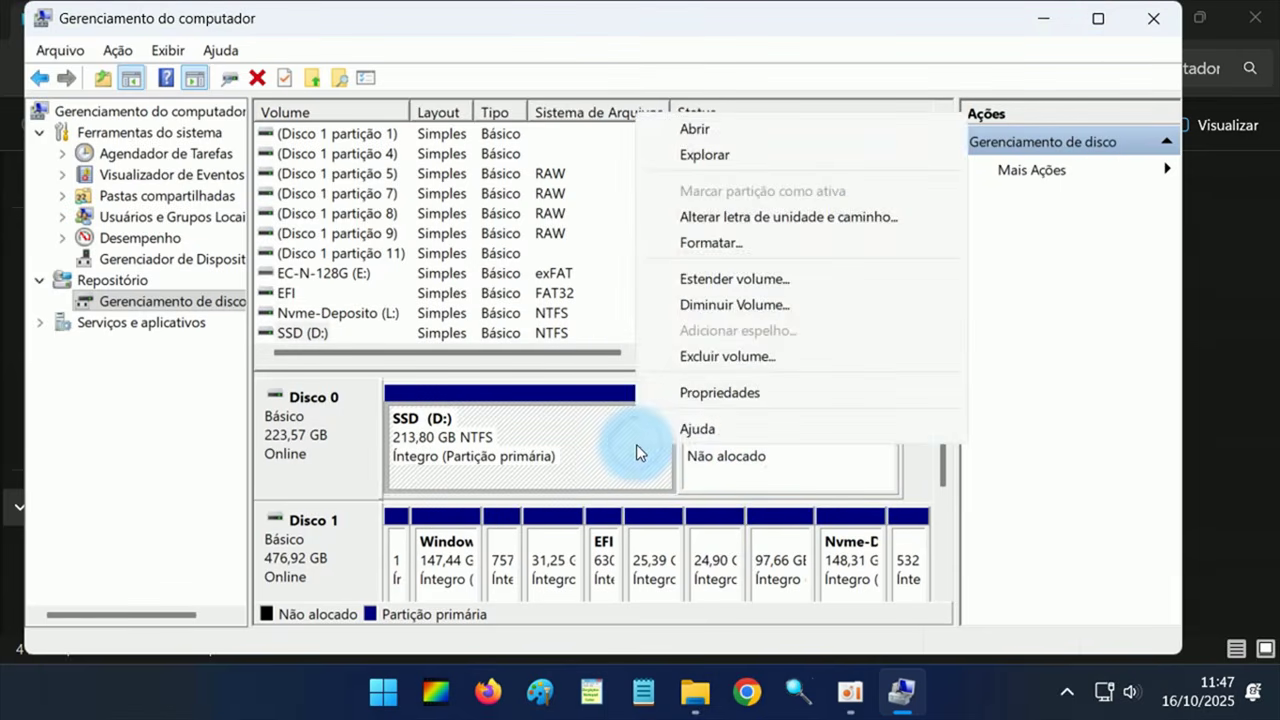
left_click(725, 281)
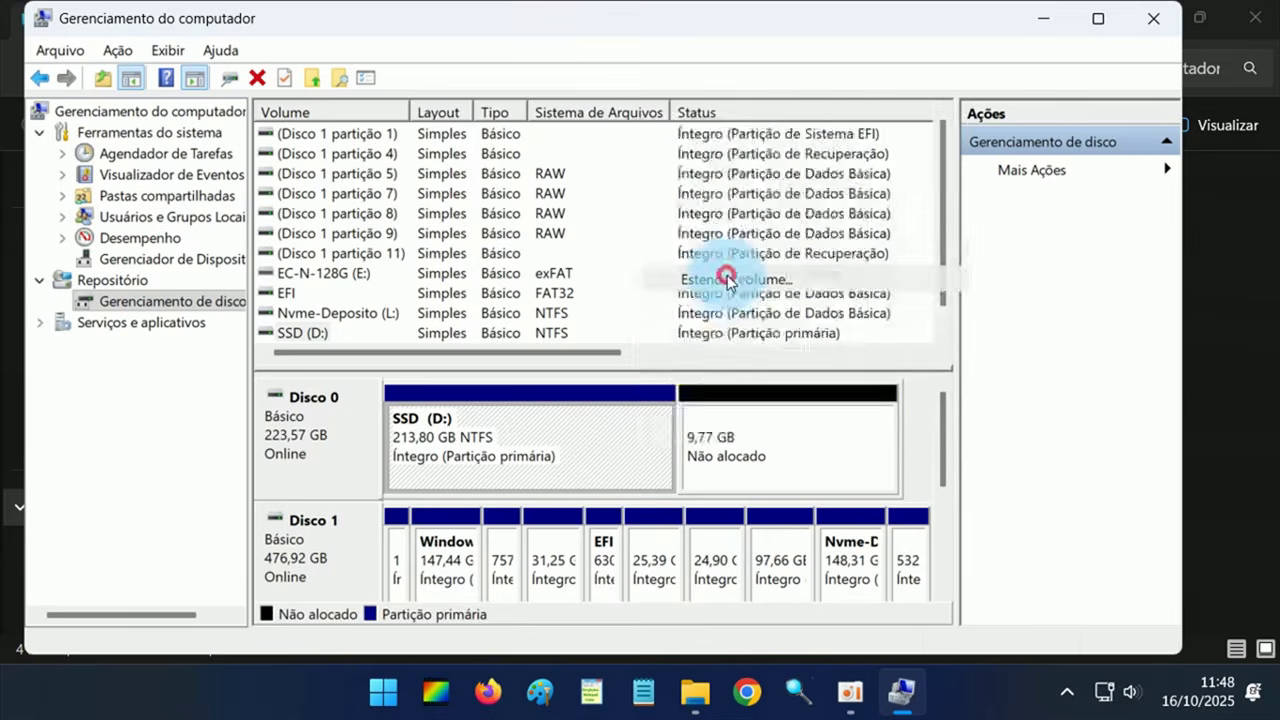
left_click(708, 571)
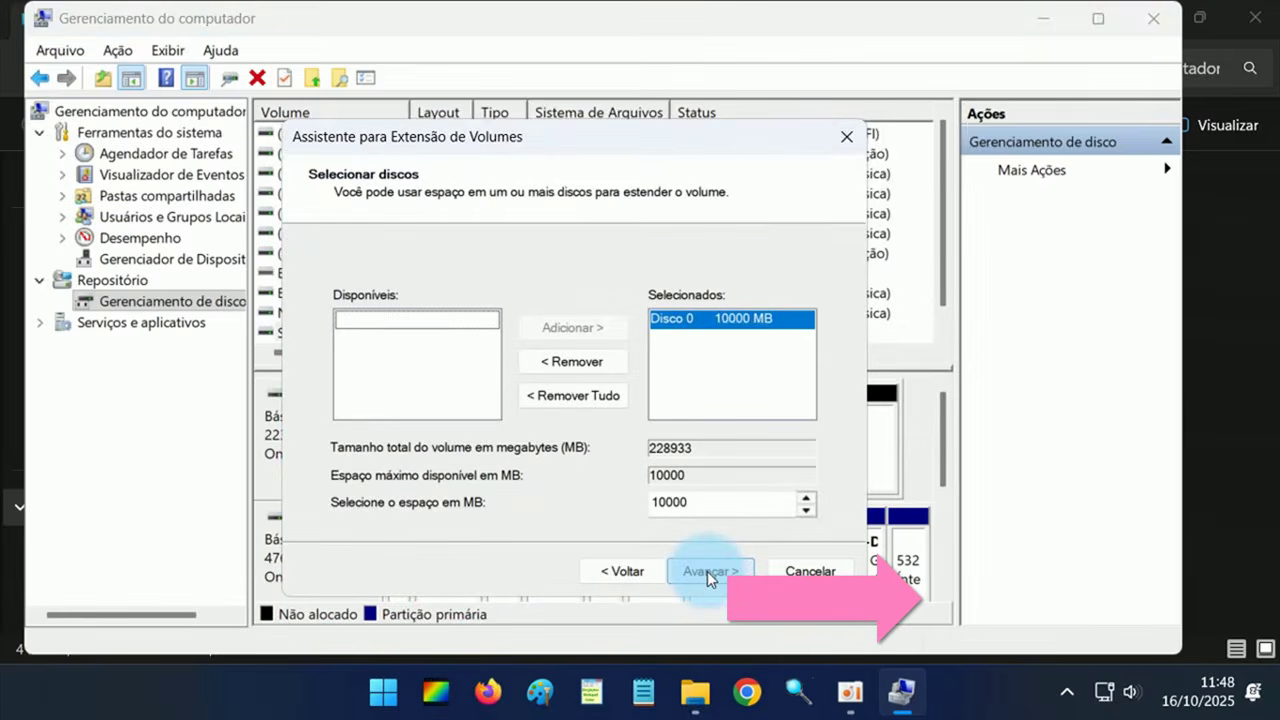
left_click(707, 571)
left_click(707, 571)
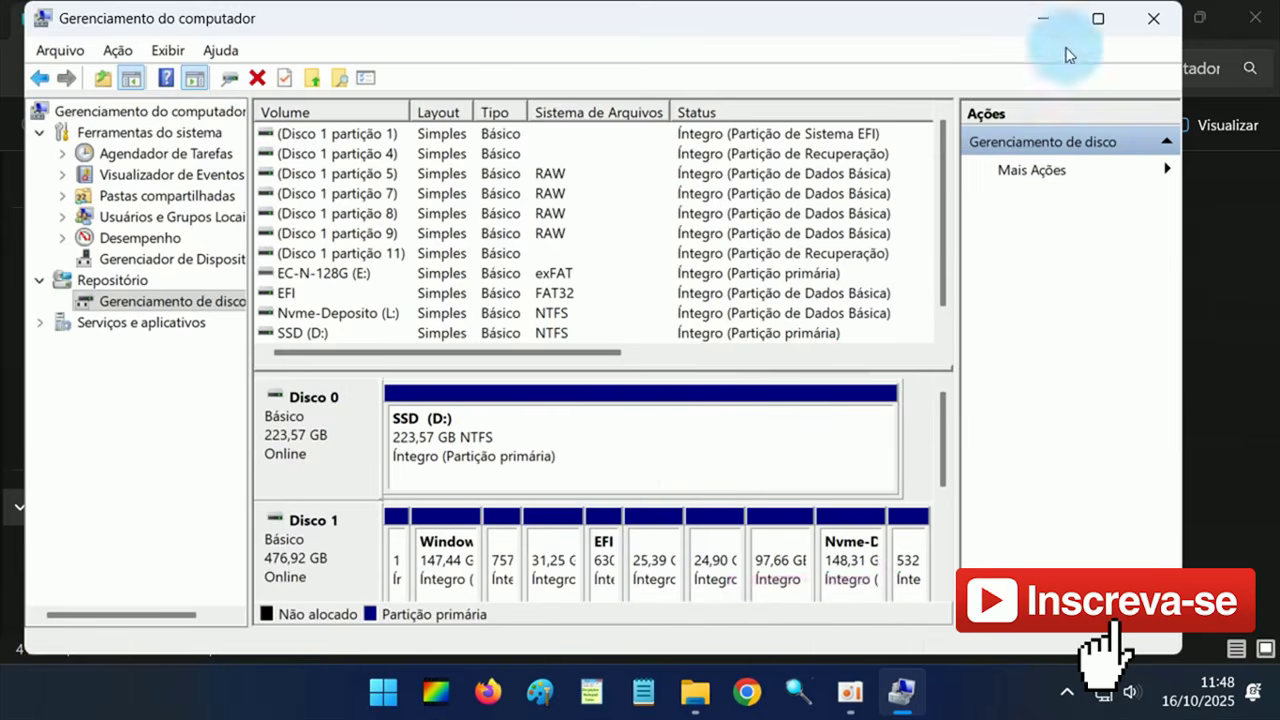
left_click(1153, 18)
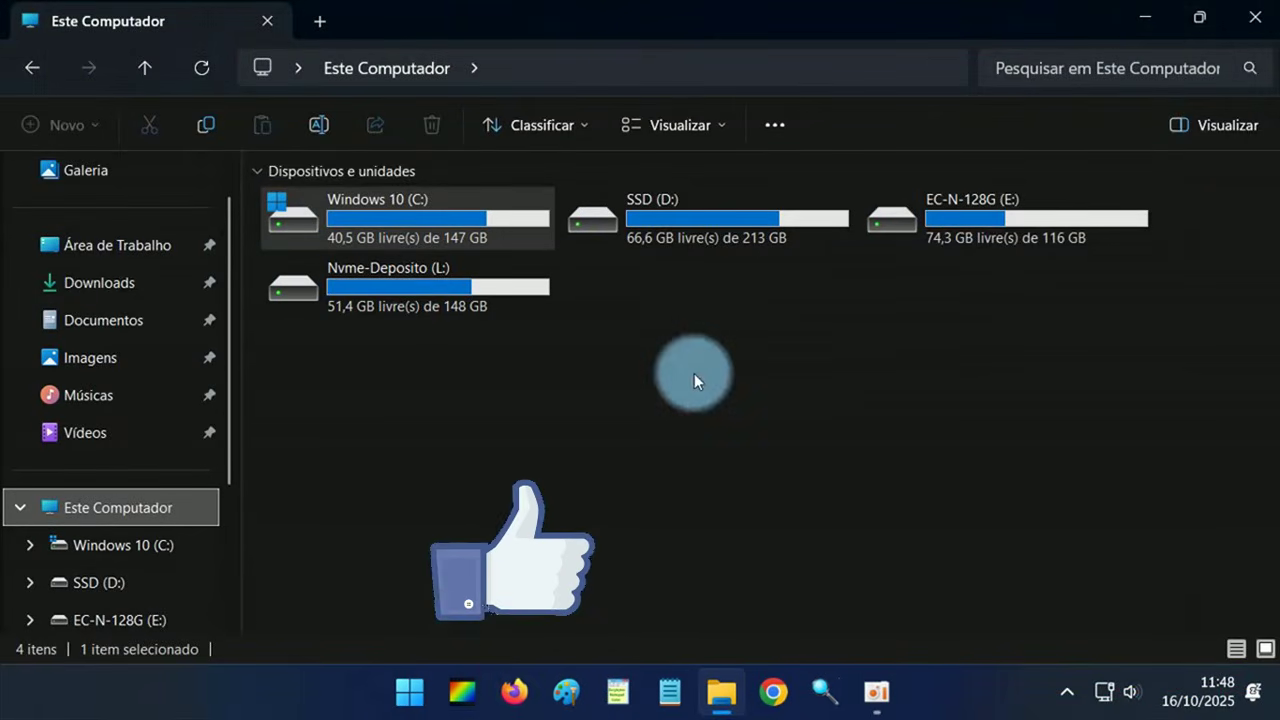
left_click(1253, 16)
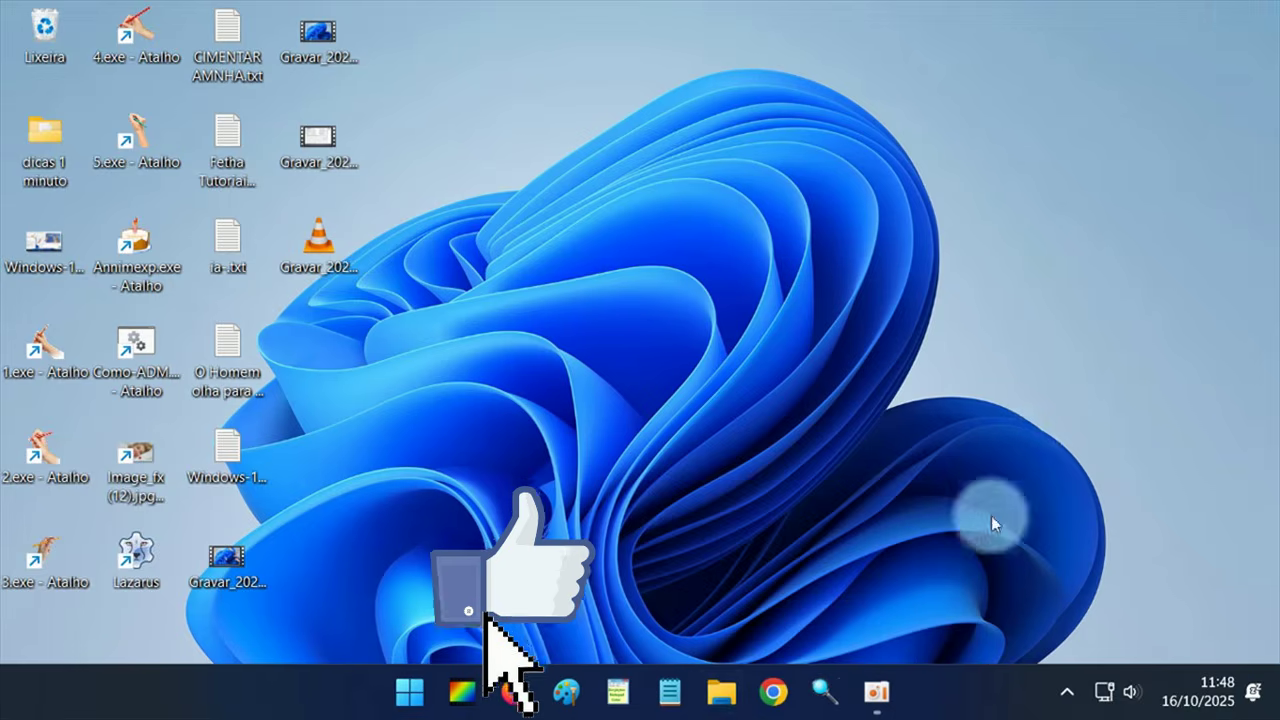